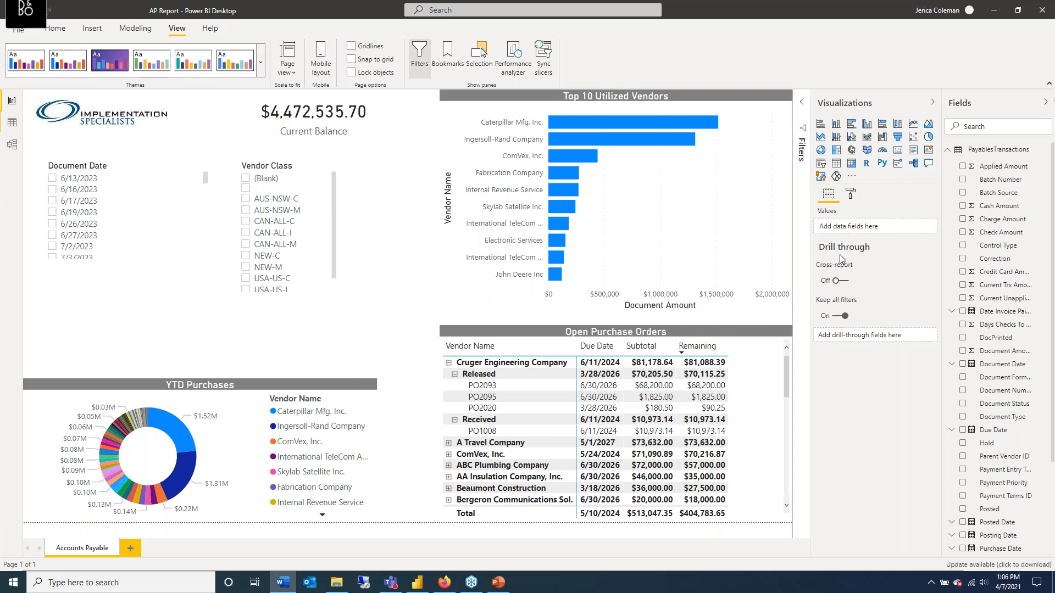
- Rename the Document Amount value field of the Top 10 Utilized Vendors chart to "Total Value" for this visual
click(825, 191)
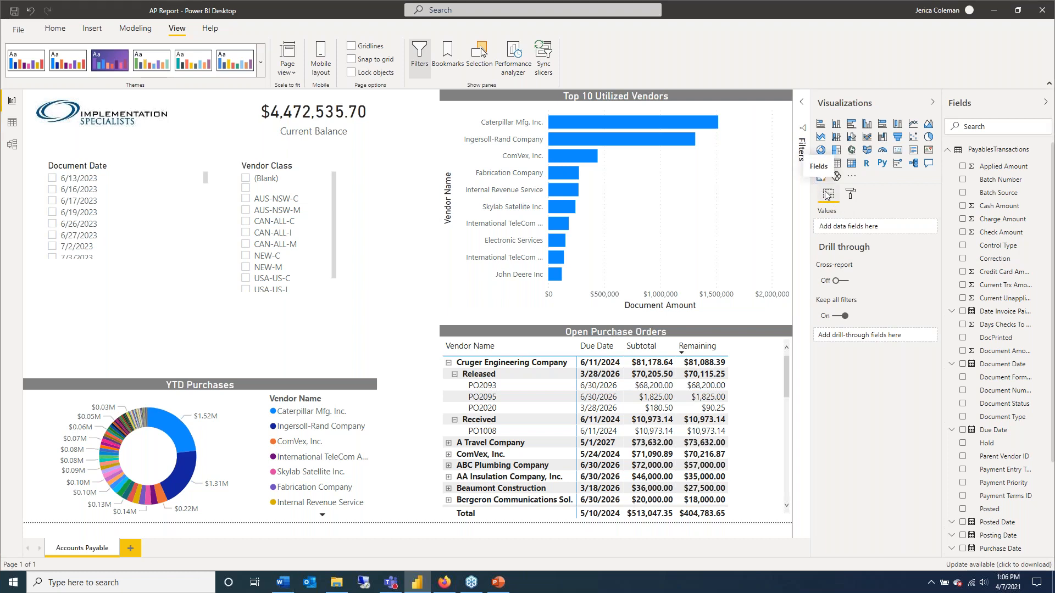
click(728, 102)
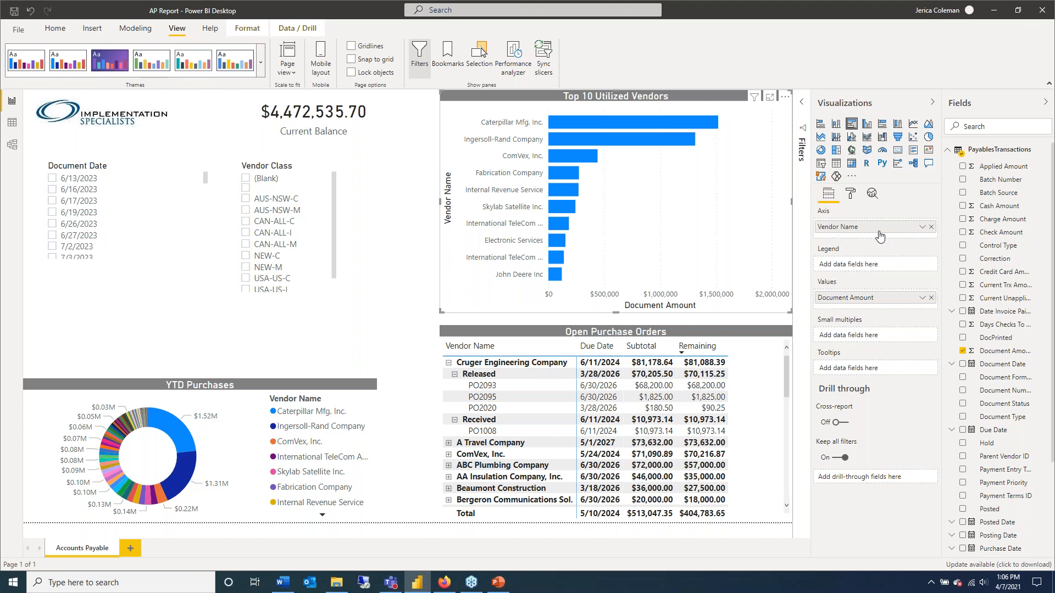
click(922, 299)
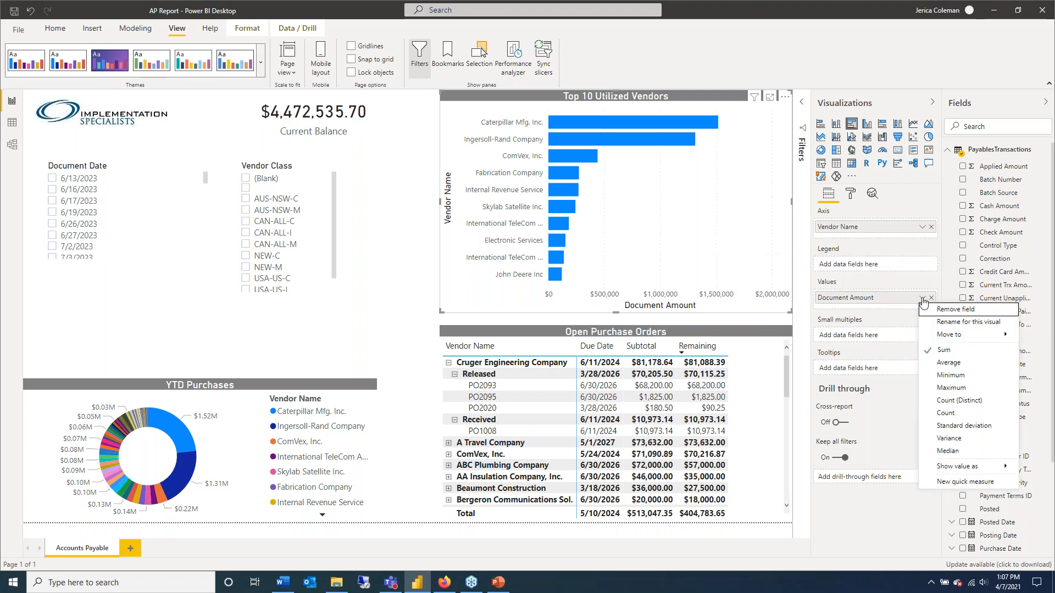
click(947, 323)
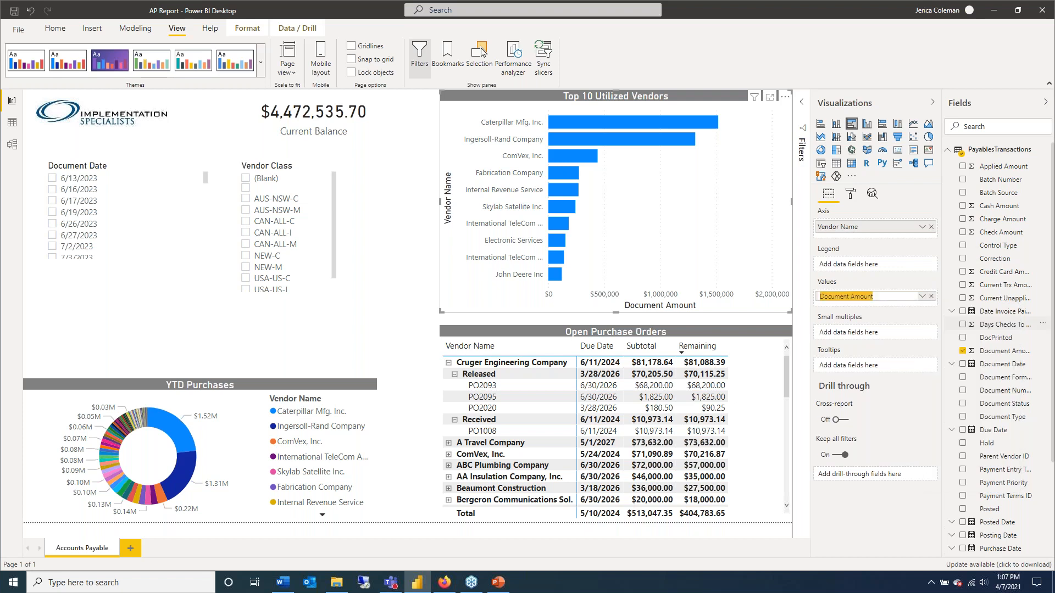
text(Total Value)
key(Return)
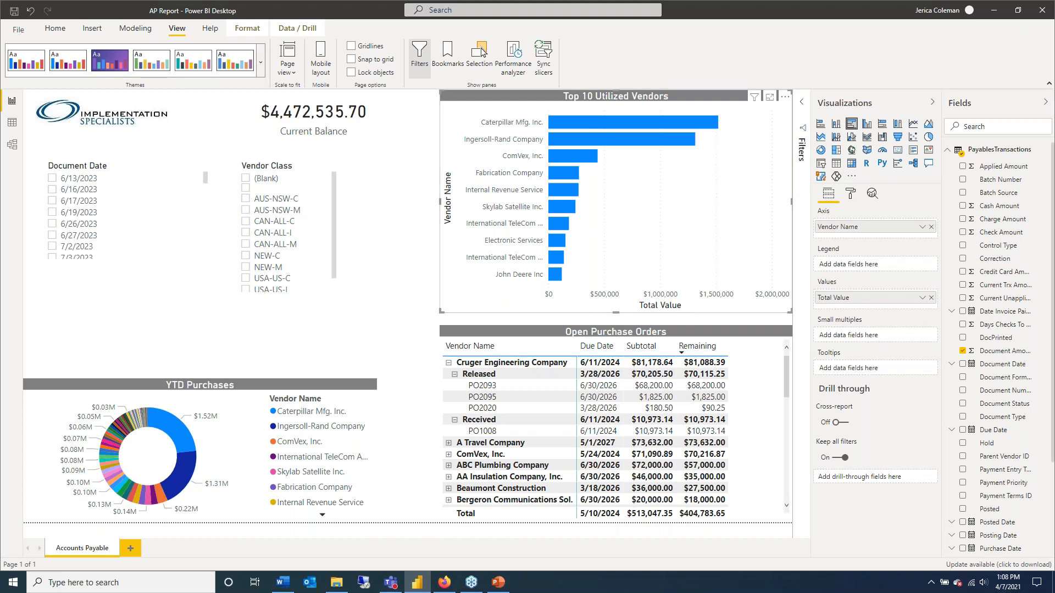
- Summarize Total Value in the Top 10 Utilized Vendors chart by Average, and briefly highlight the Caterpillar Mfg. Inc. bar
click(923, 301)
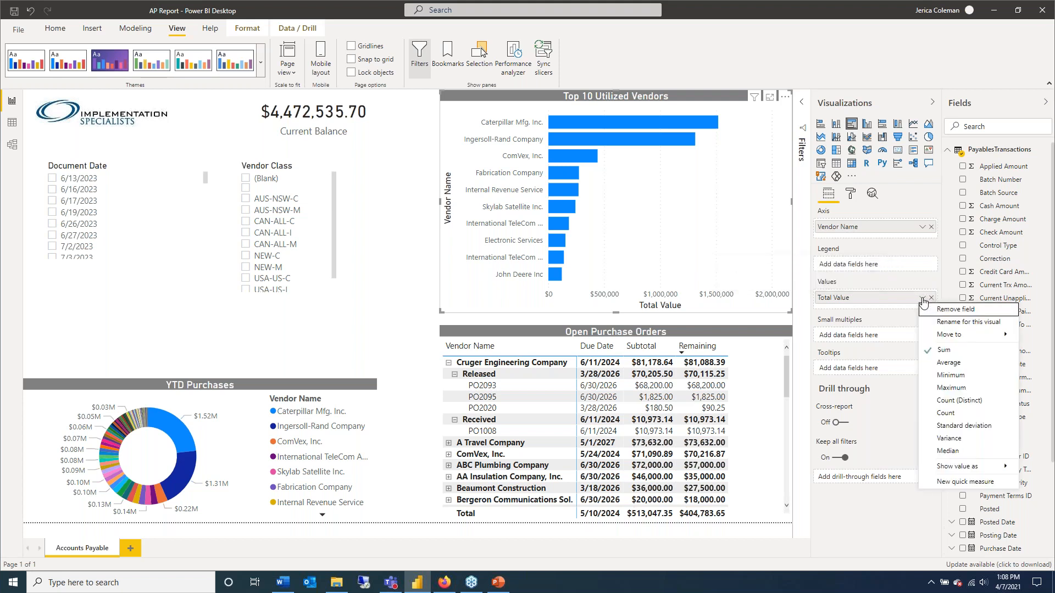
click(953, 367)
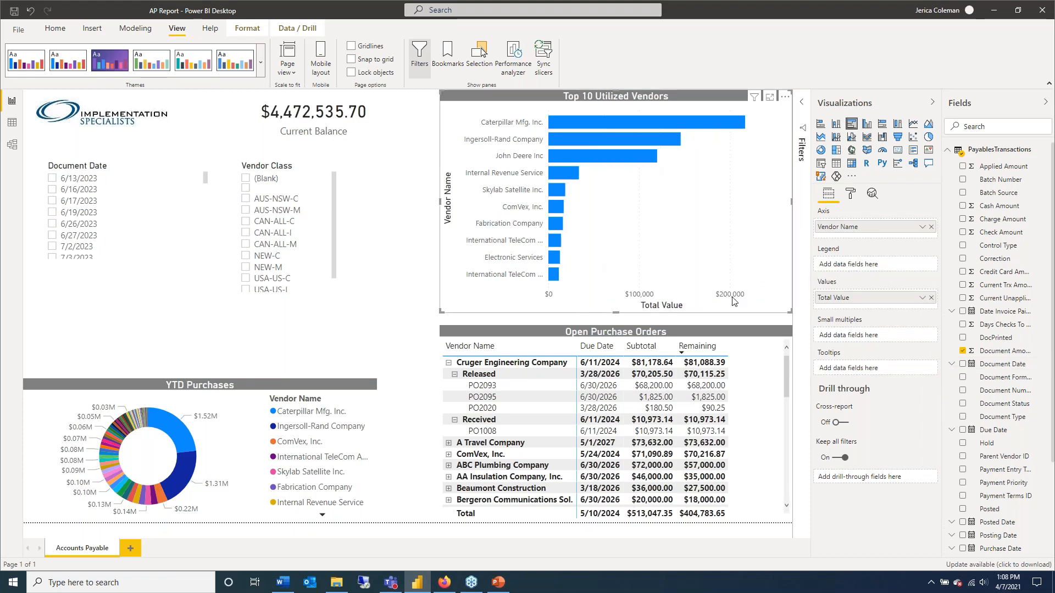
click(707, 123)
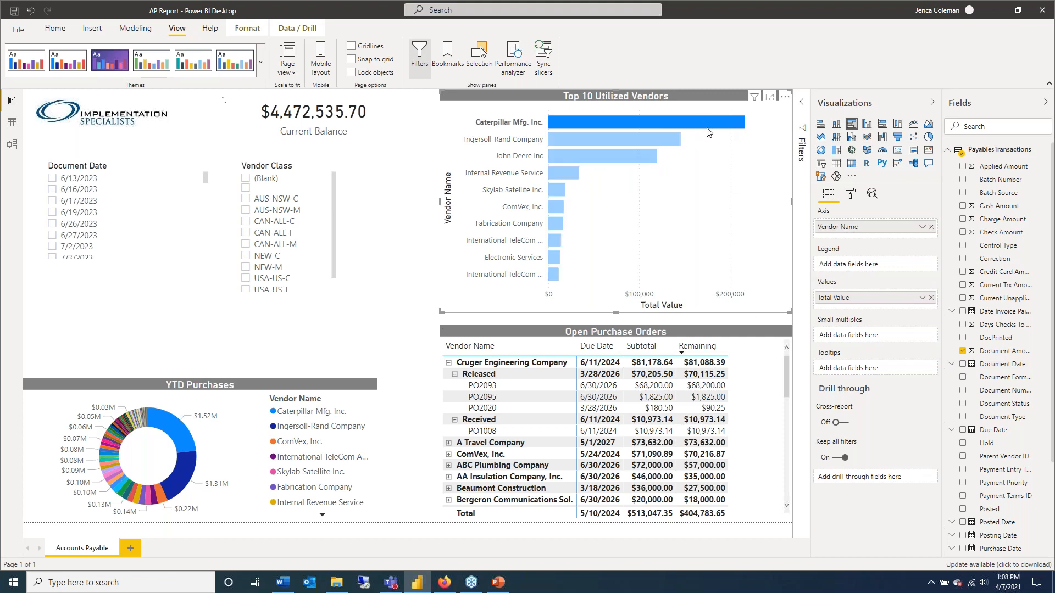
click(707, 122)
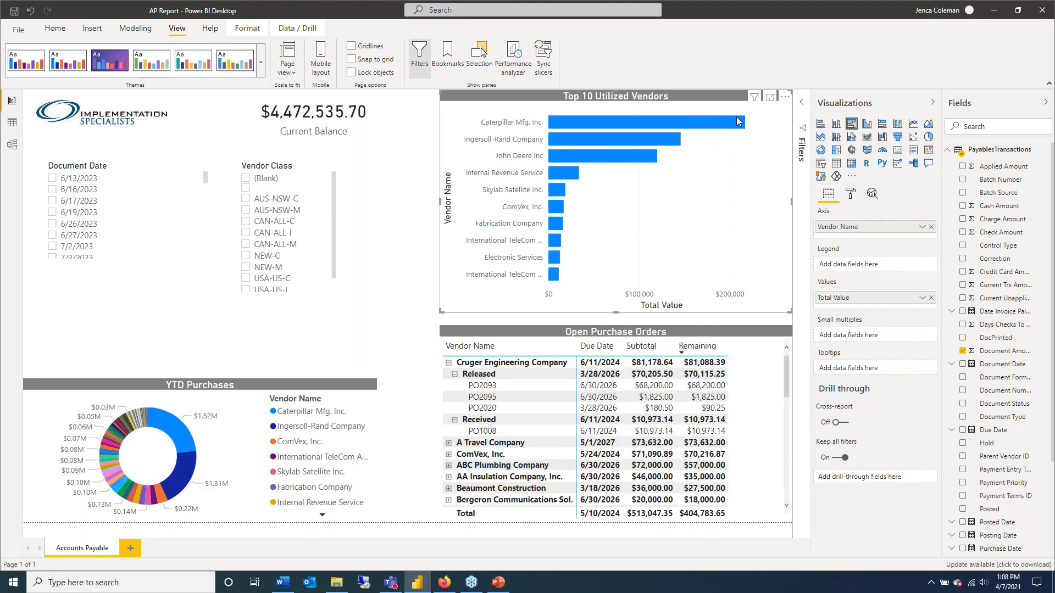
- Return the Total Value field of the Top 10 Utilized Vendors chart to the Sum aggregation and review the other aggregations
click(923, 298)
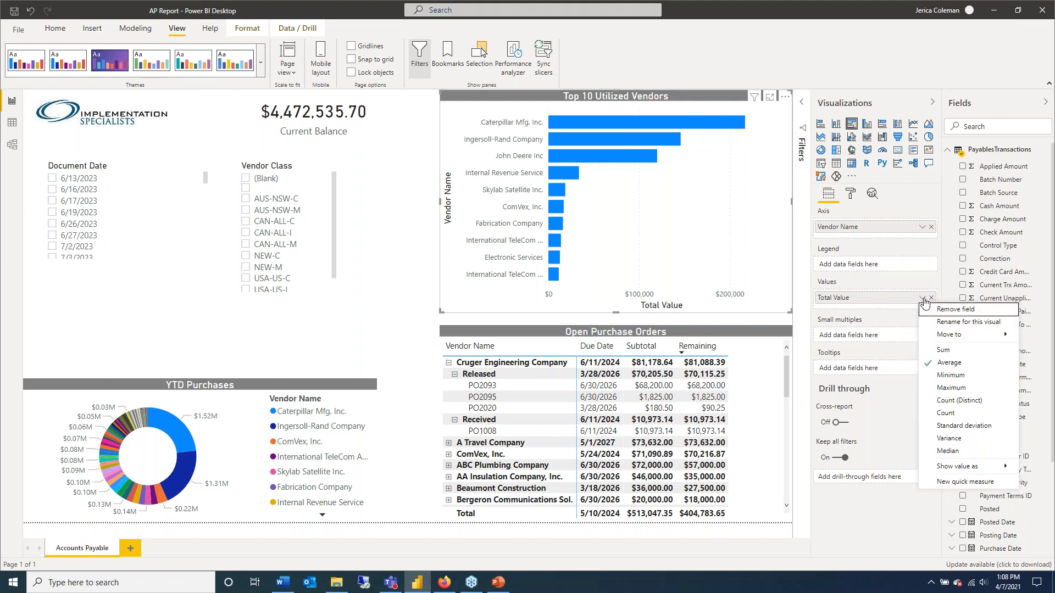
click(949, 353)
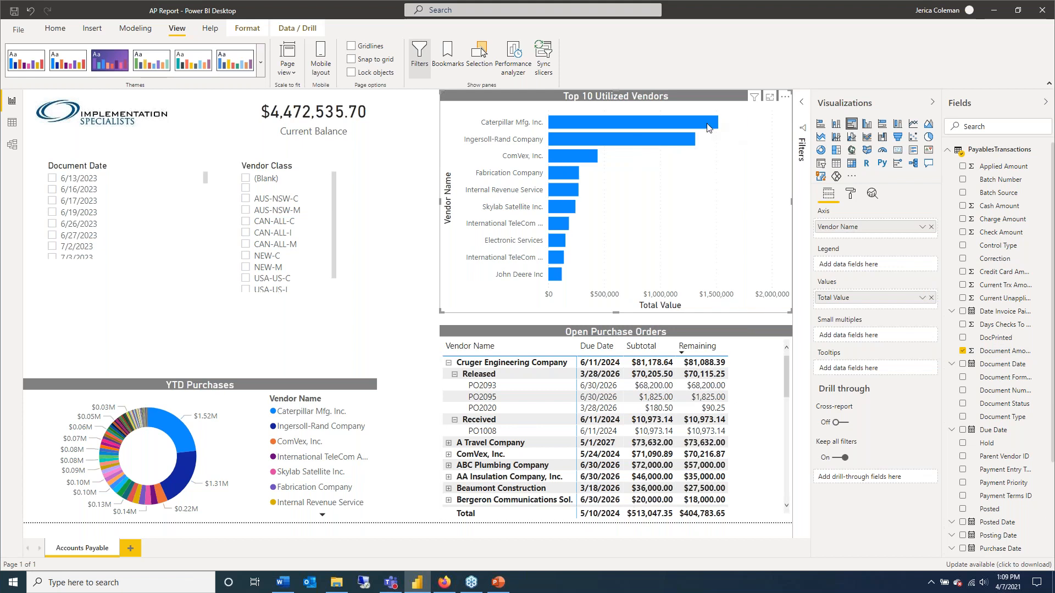
click(922, 297)
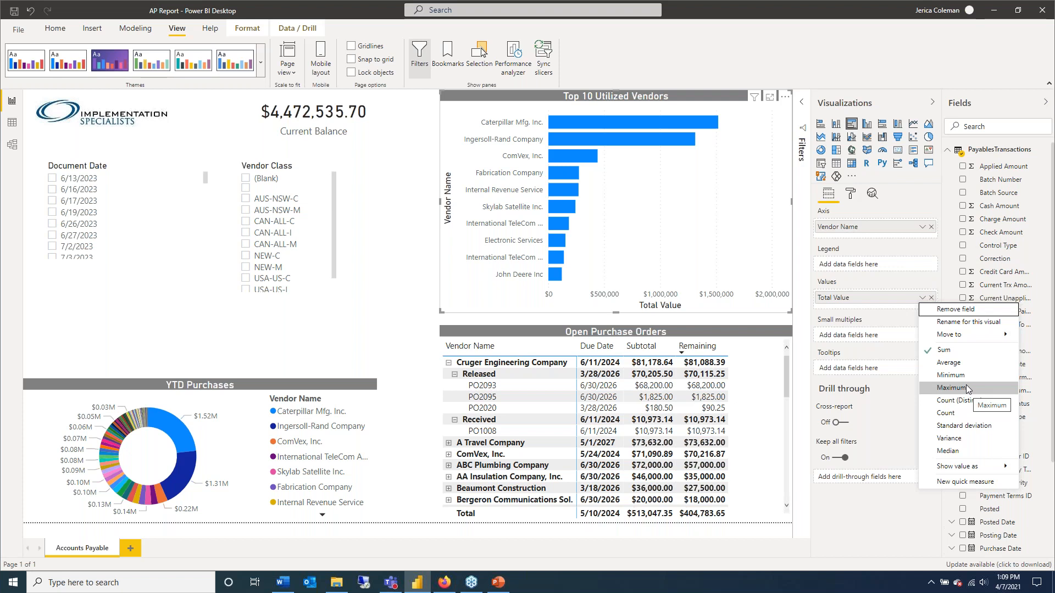
click(732, 101)
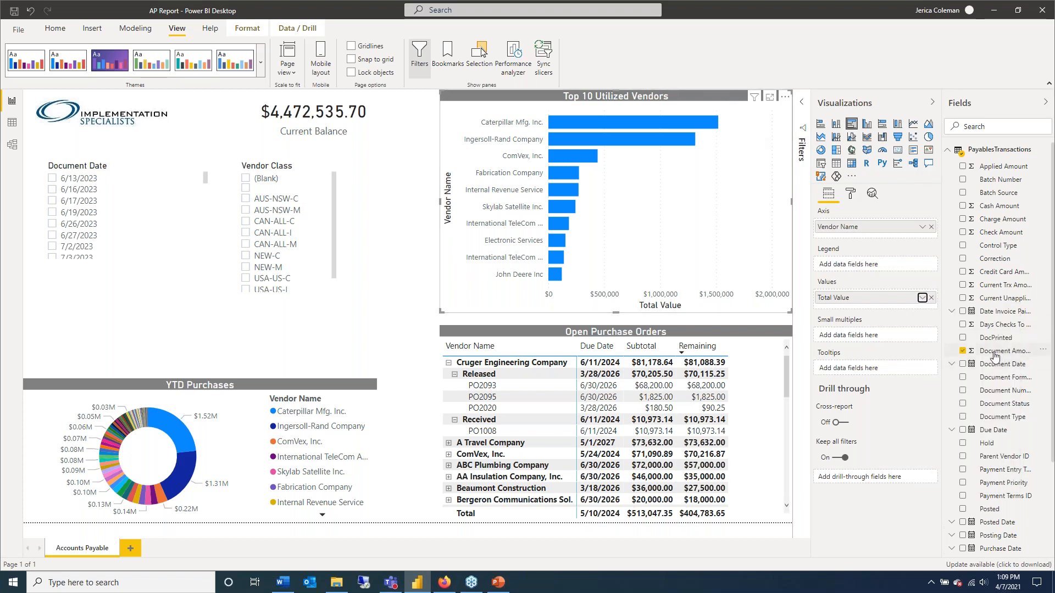
- Try Document Amount as a second value in the Top 10 Utilized Vendors chart, summarized by Average, and remove it
drag(996, 356, 874, 311)
click(922, 311)
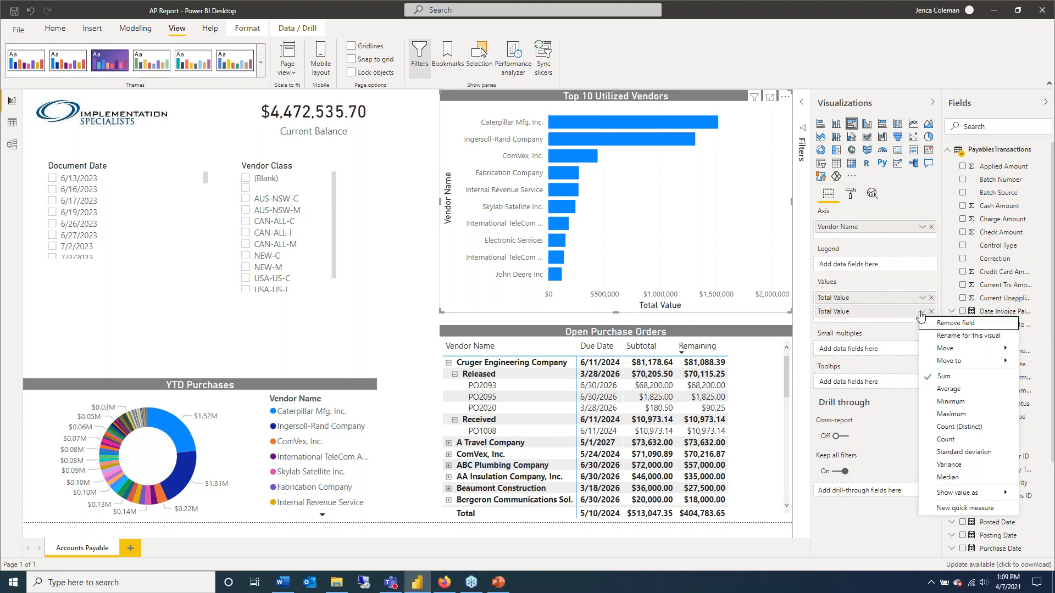
click(948, 389)
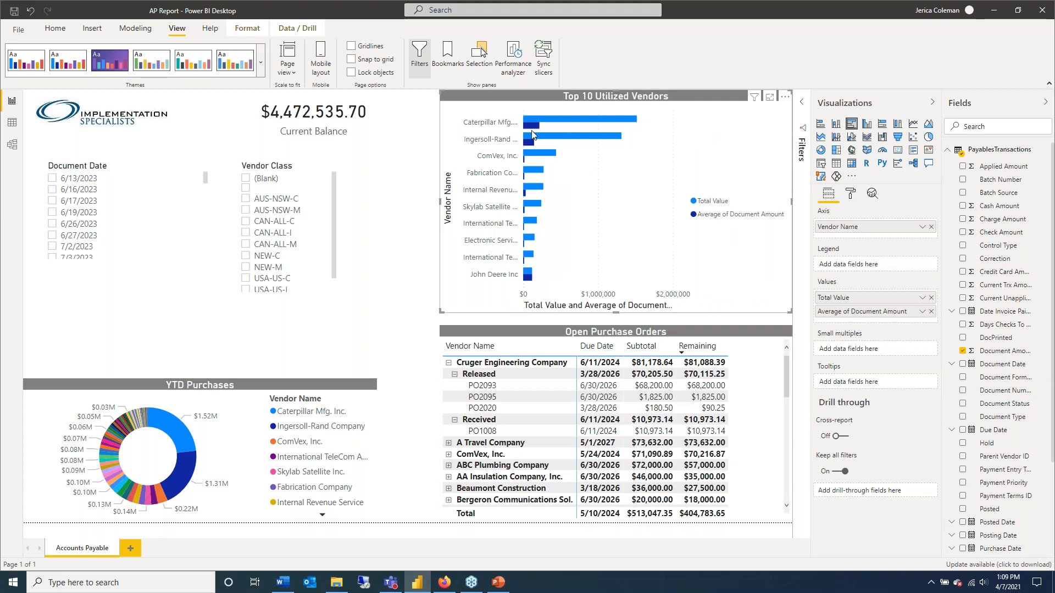
click(931, 312)
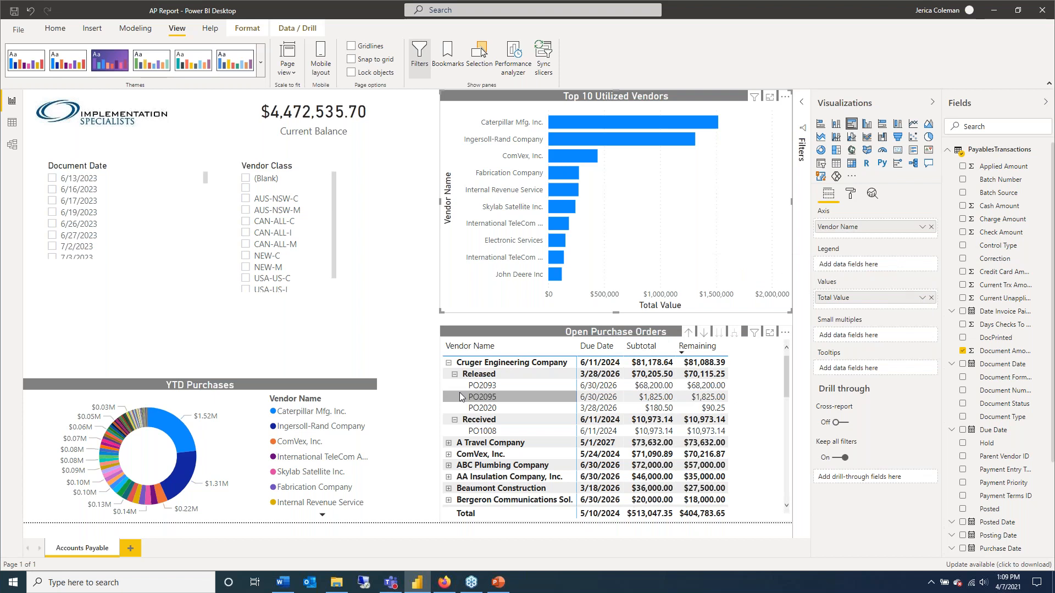
- Extend the YTD Purchases donut chart upward into the empty space beneath the slicers
drag(207, 377, 206, 309)
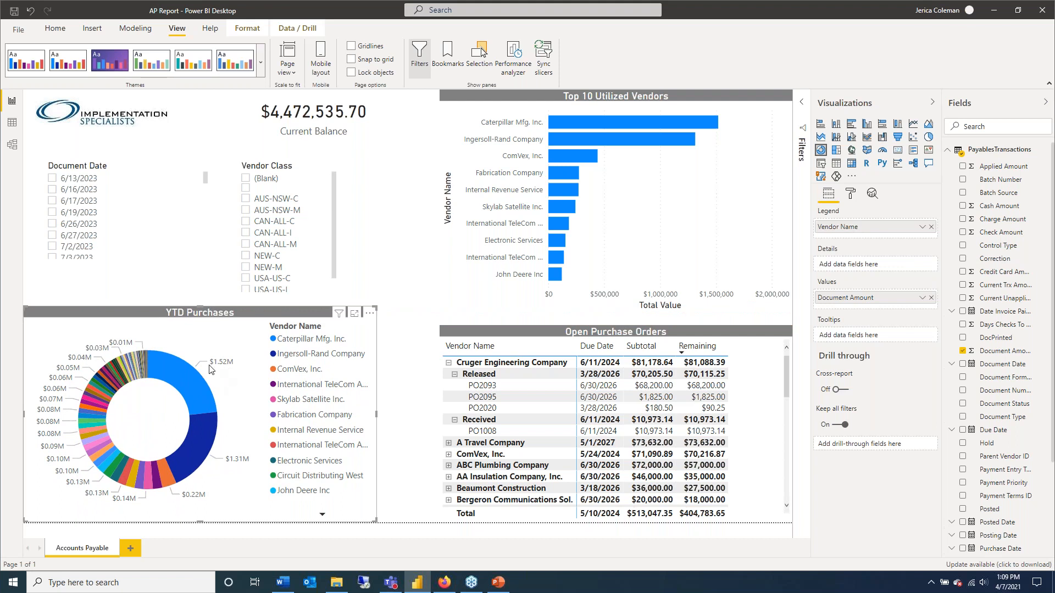
mouse_move(255, 387)
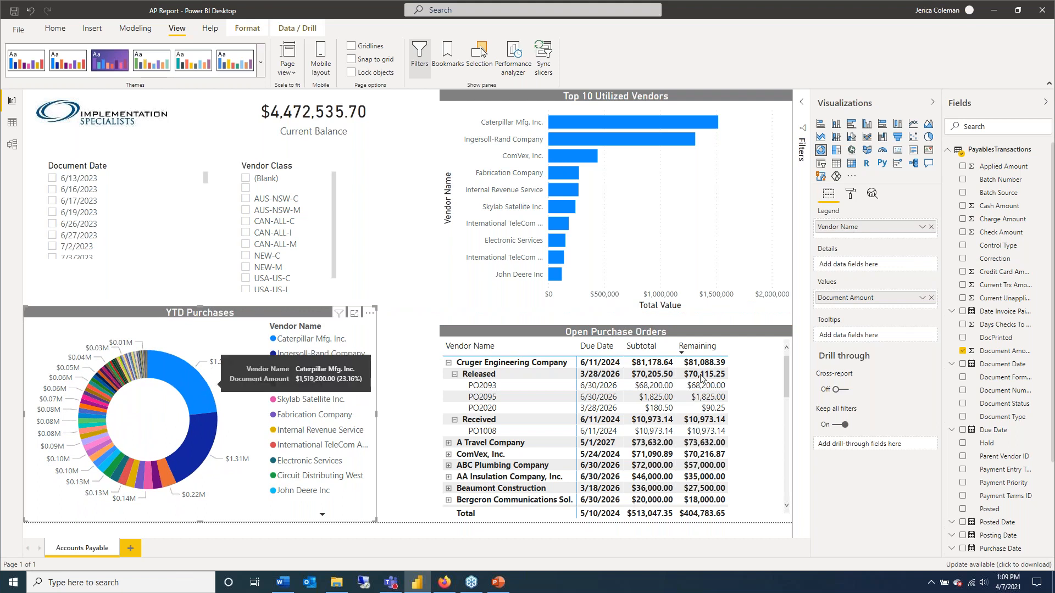
- Show the Document Amount values of the YTD Purchases donut chart as percent of grand total
click(922, 299)
mouse_move(952, 469)
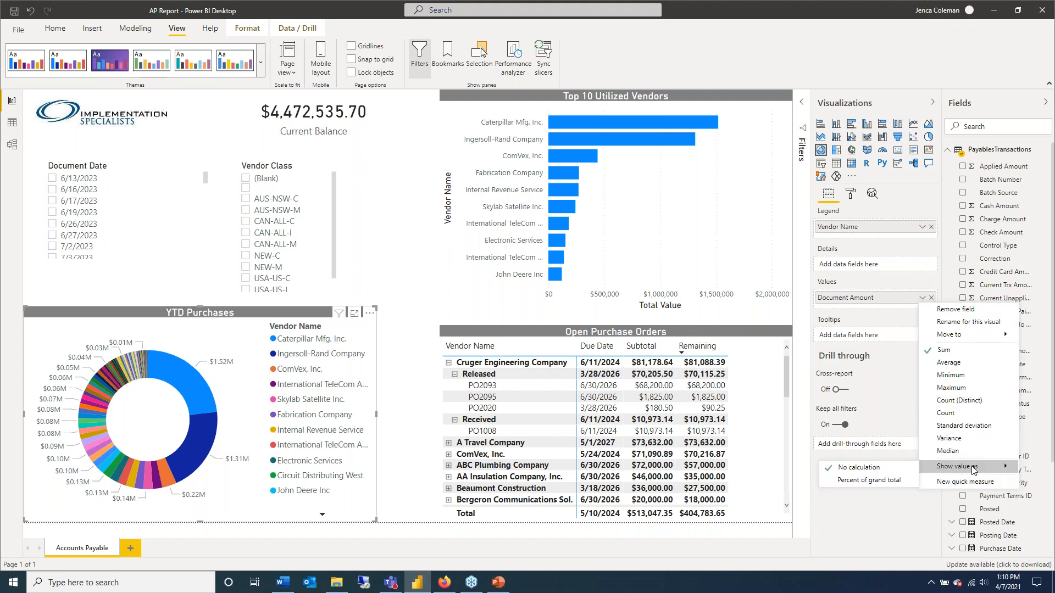
click(881, 479)
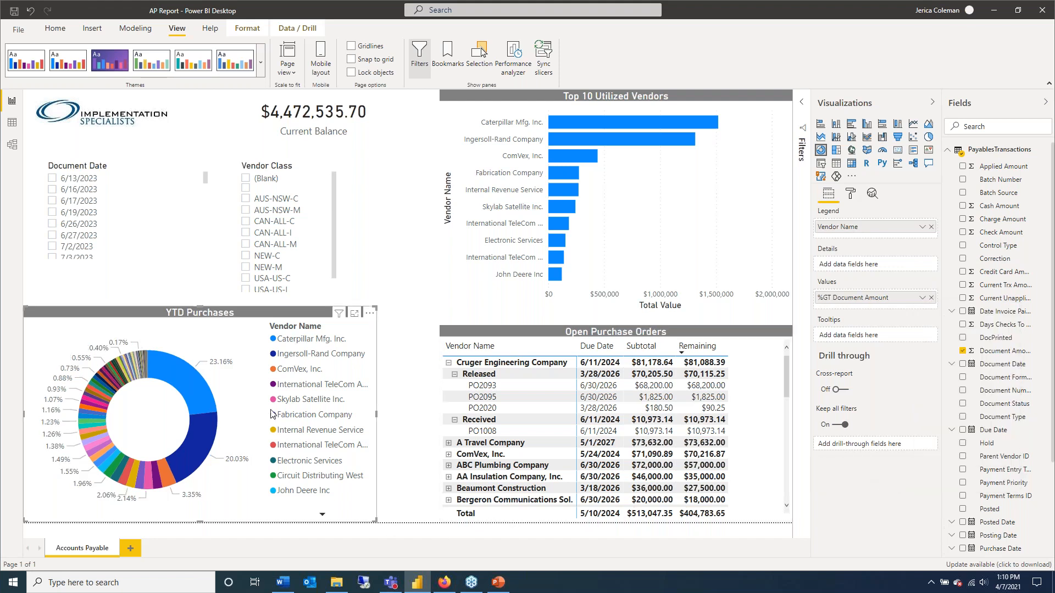
mouse_move(201, 379)
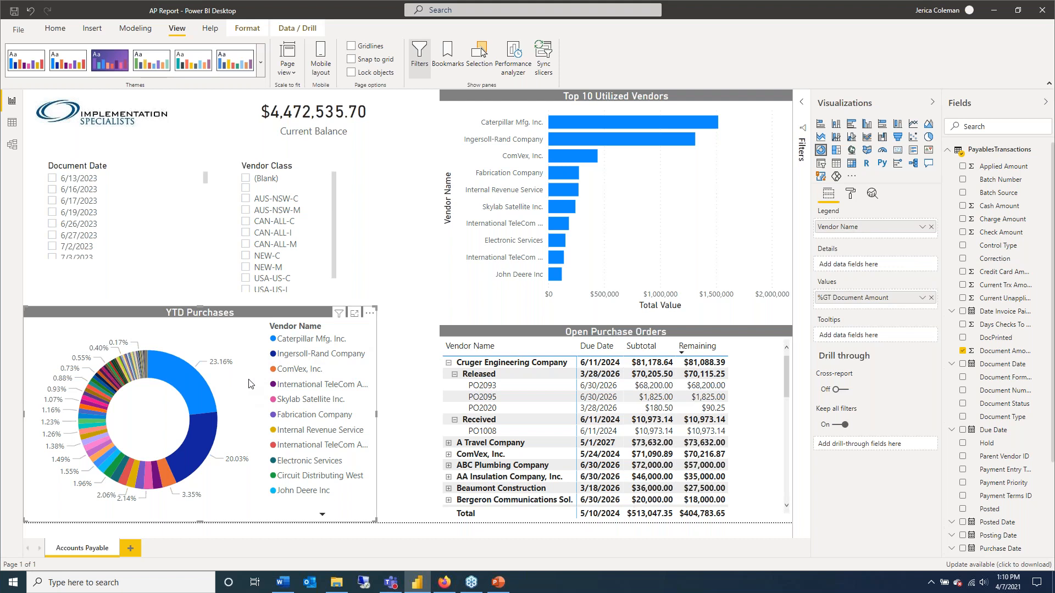
- Set the YTD Purchases chart's Document Amount back to No calculation and deselect the chart
click(923, 300)
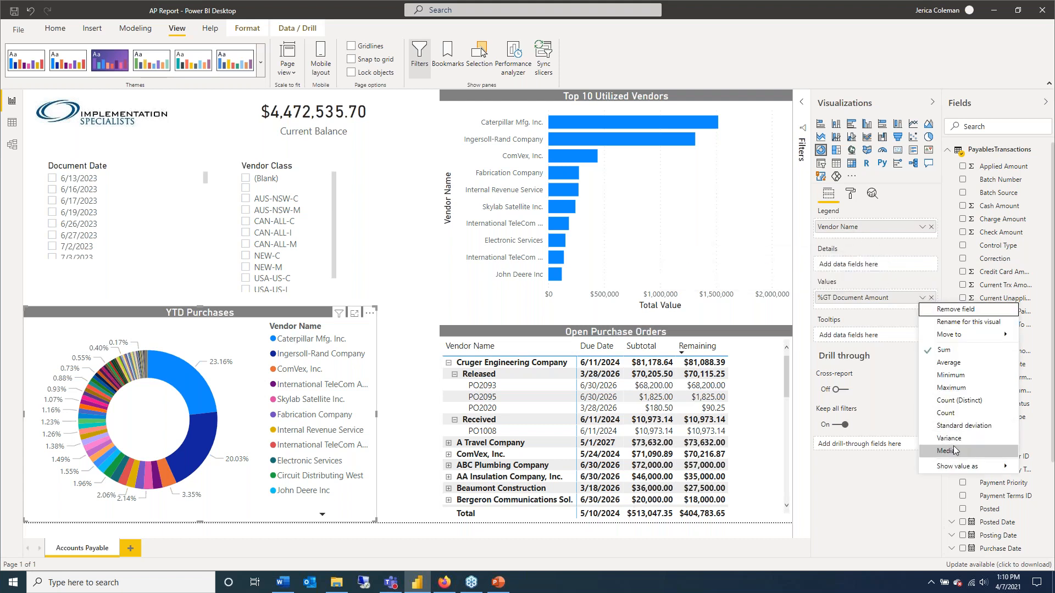
click(905, 469)
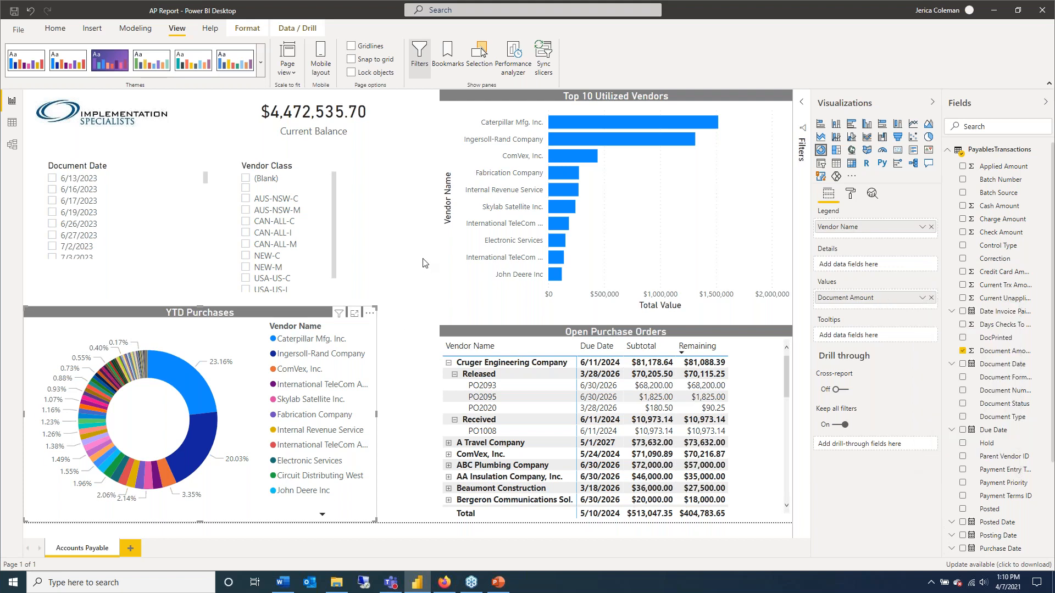
click(401, 242)
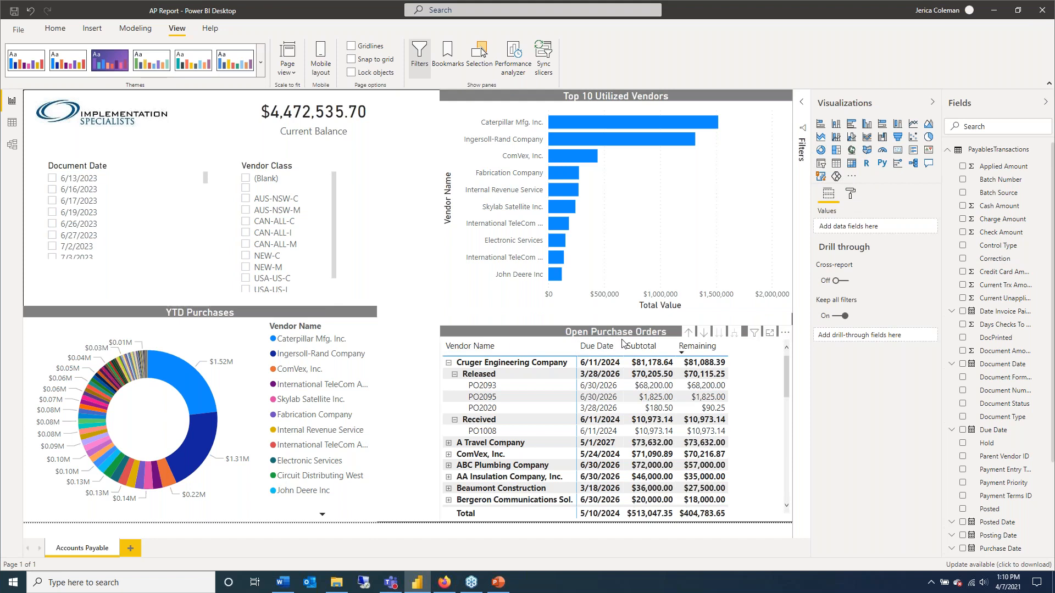
click(850, 194)
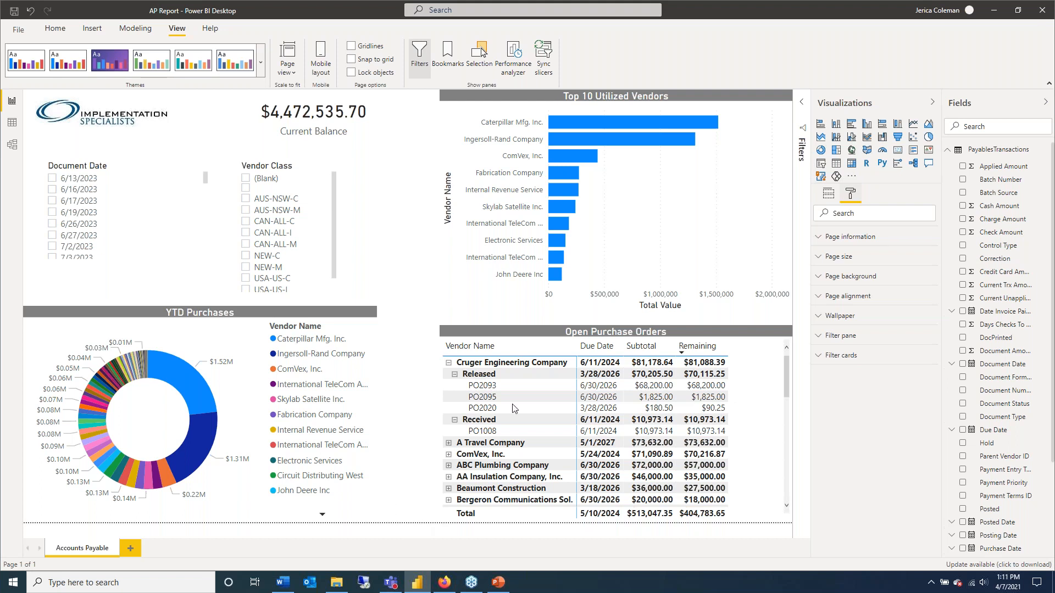
click(466, 360)
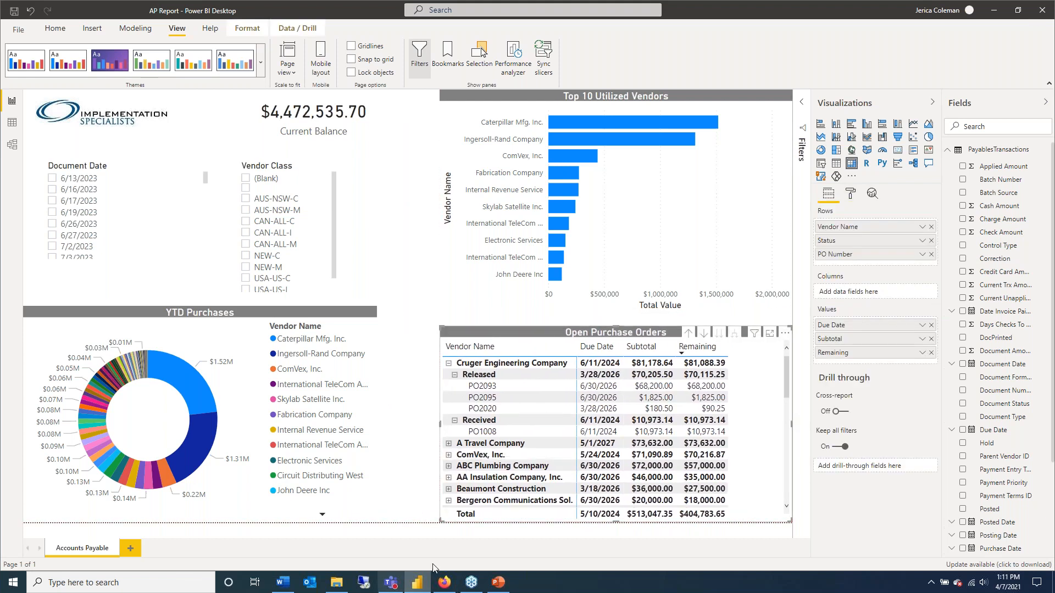
click(420, 534)
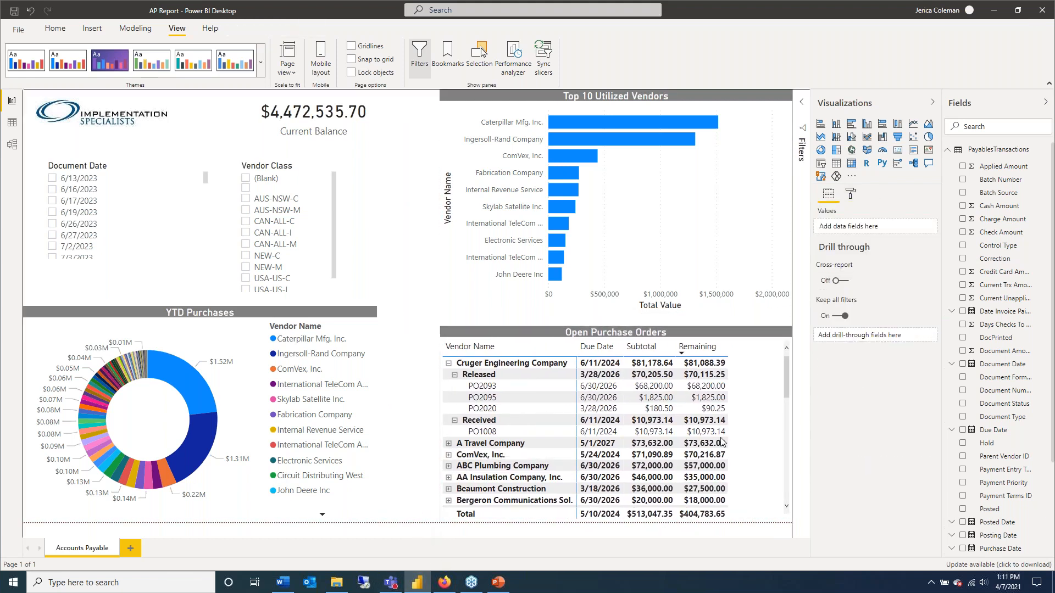
- Set the report page background to the bright blue theme color with 1% transparency
click(848, 195)
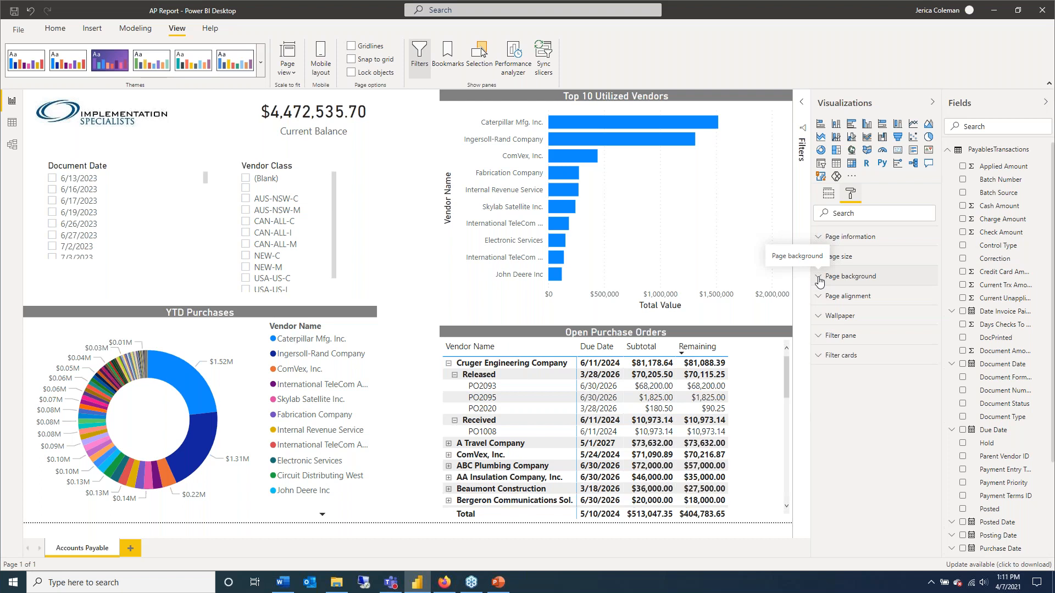
click(820, 279)
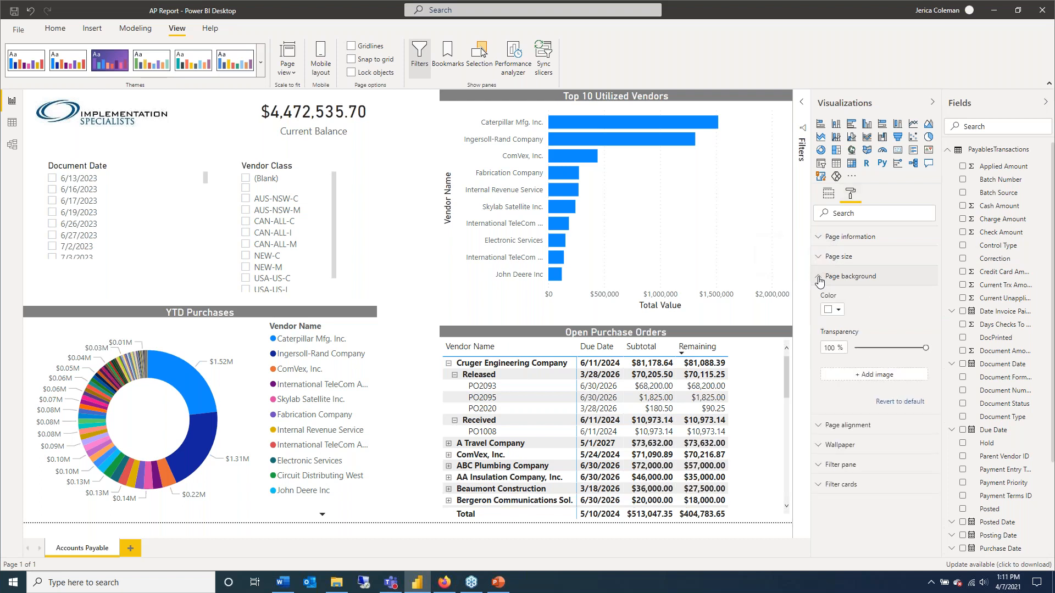
click(838, 311)
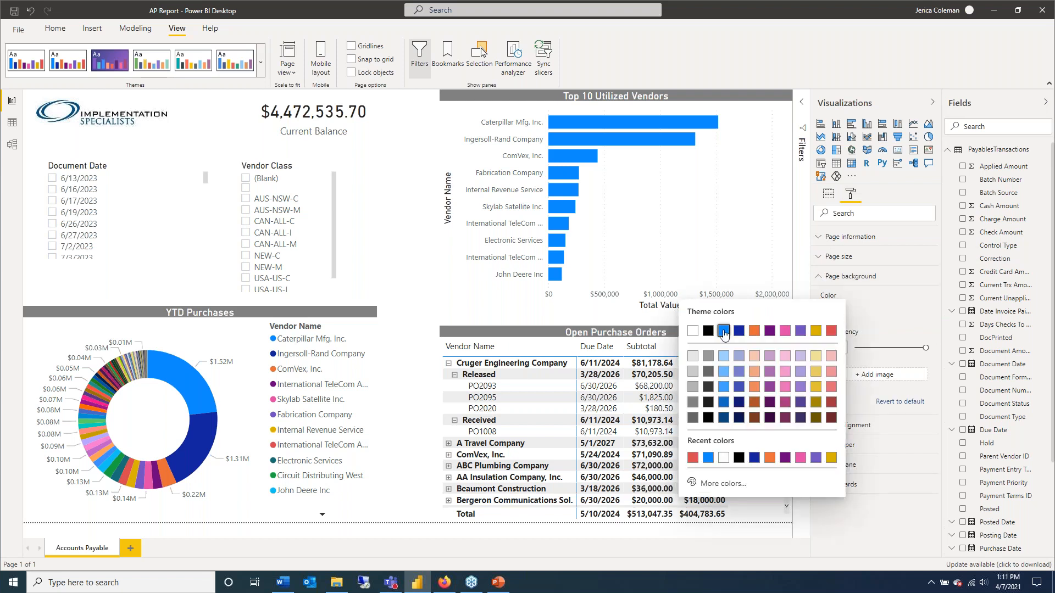
click(723, 330)
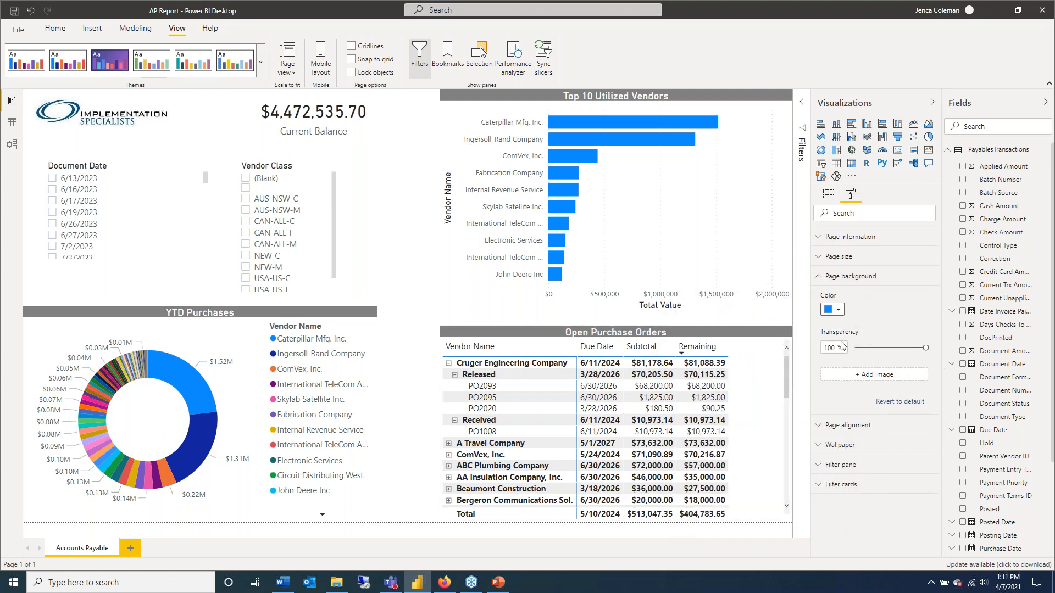
drag(926, 349, 855, 350)
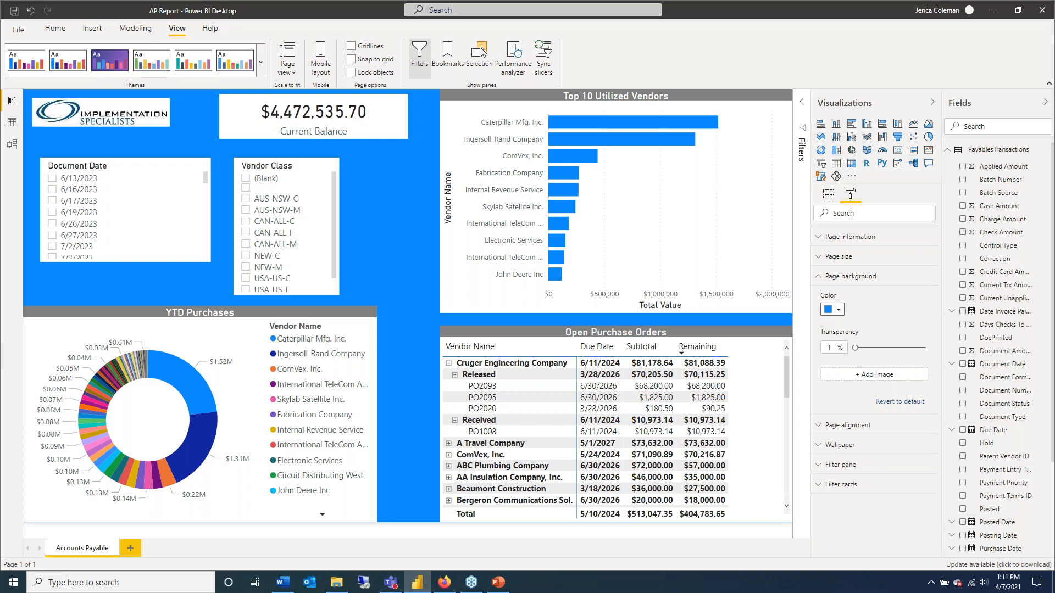
- Restore the page background to 100% transparency and the white theme color
drag(855, 349, 926, 348)
click(839, 309)
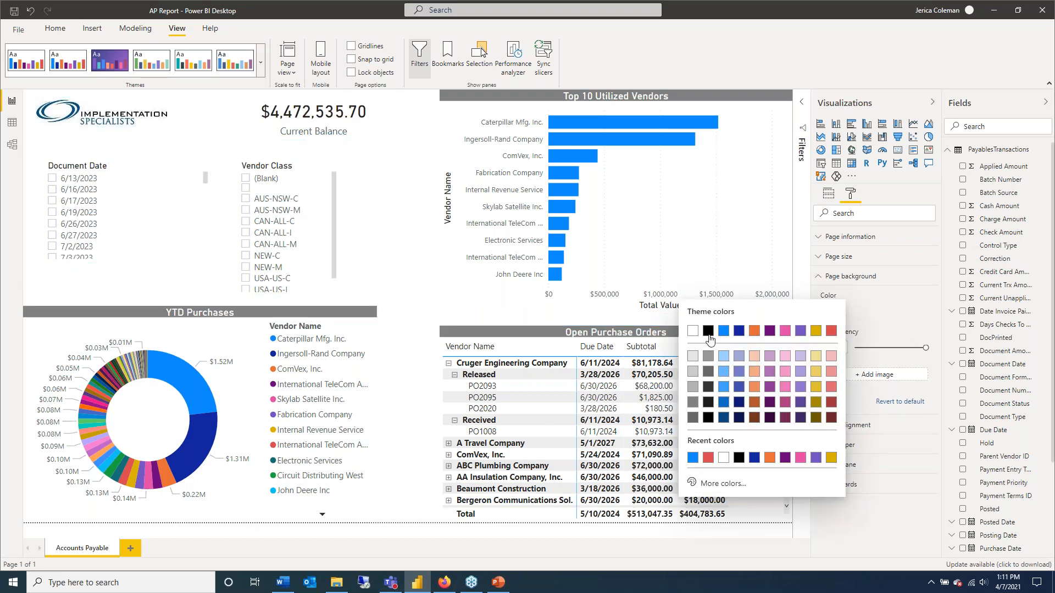
click(693, 331)
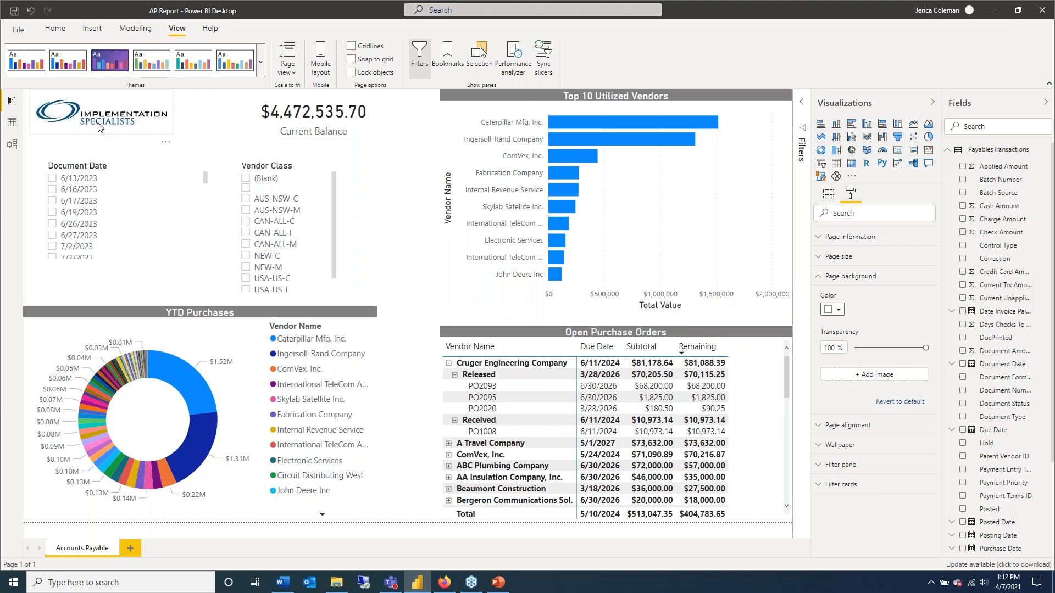
- Add Logo.jpg as the page background image and set its transparency to 50%
click(864, 378)
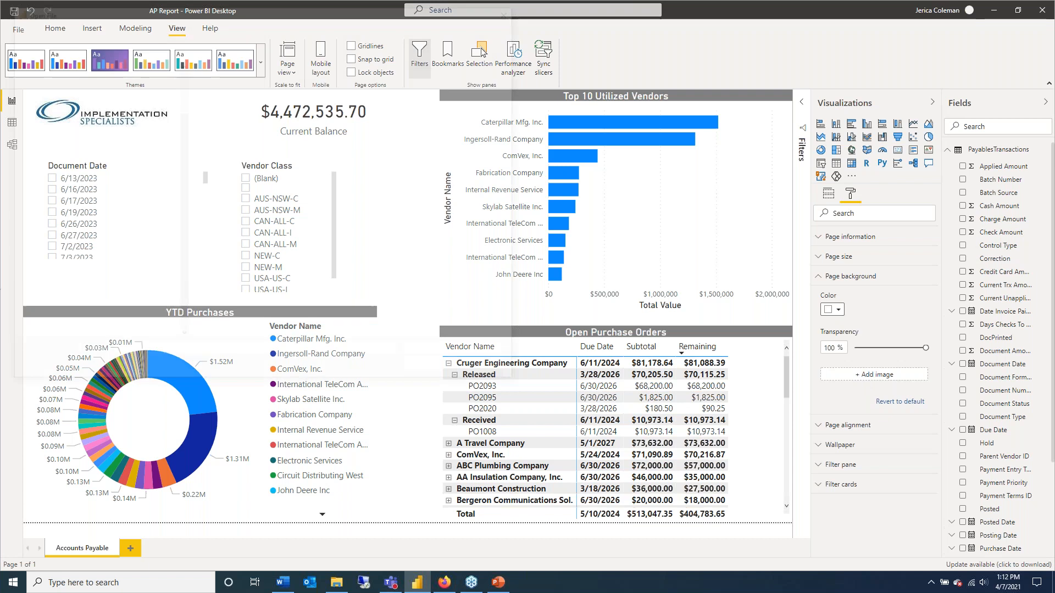
click(222, 102)
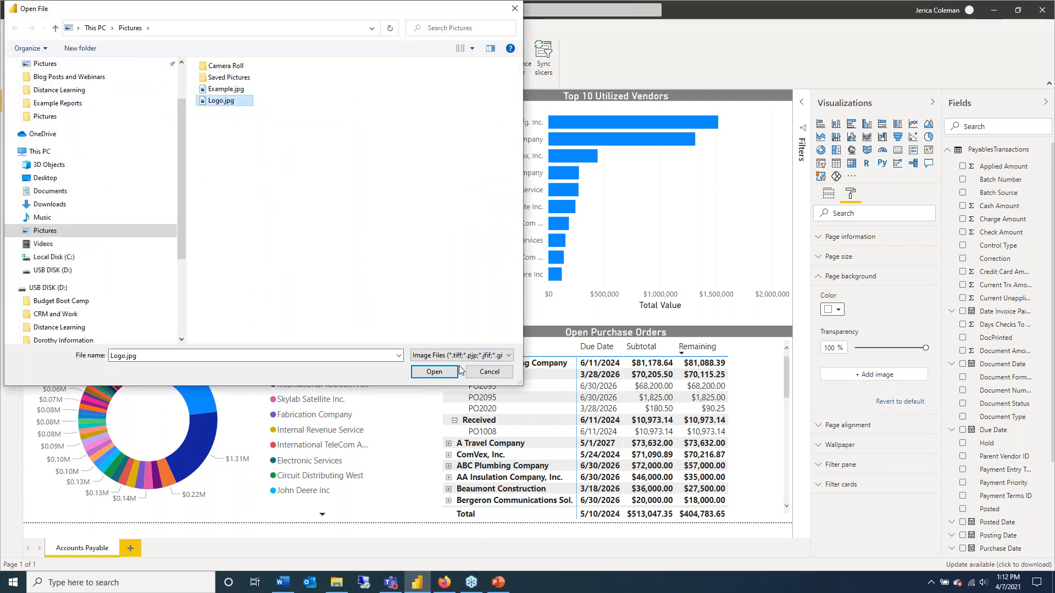
click(434, 373)
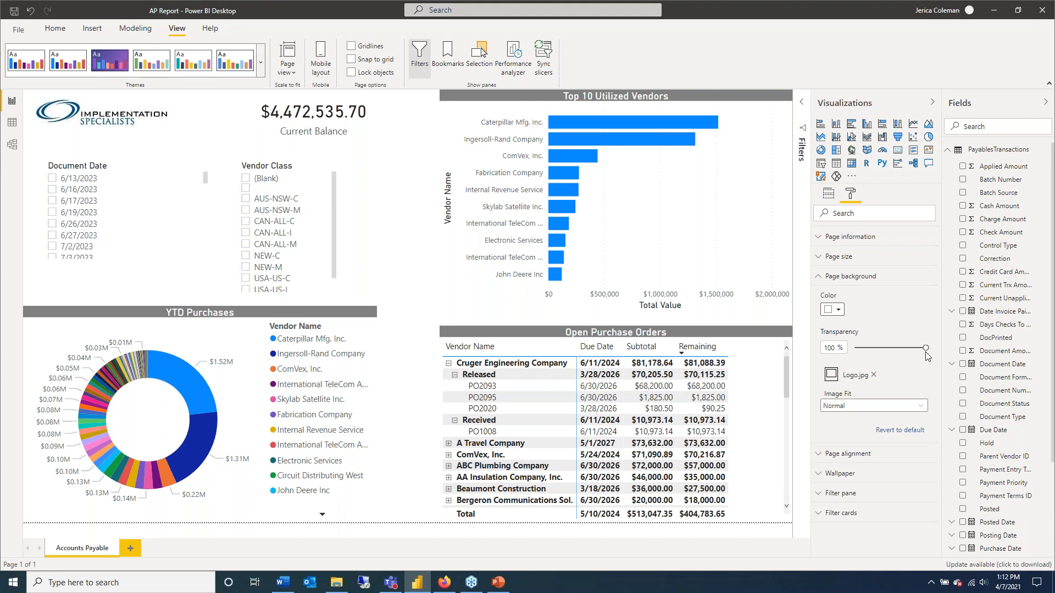
drag(925, 349, 890, 348)
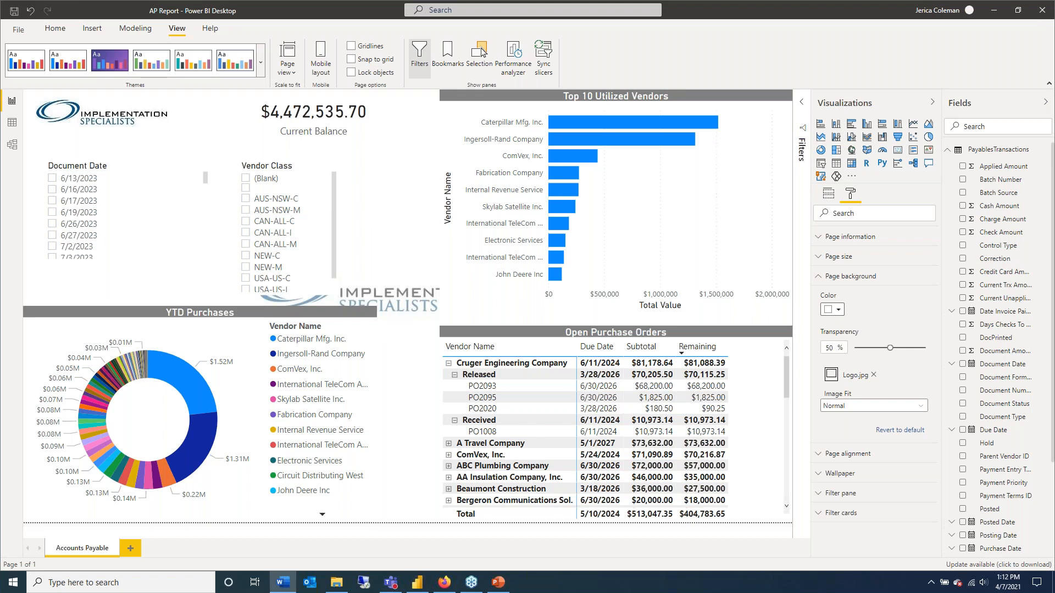
- Enter a width of 590 and a height of 370 for the Top 10 Utilized Vendors chart
click(688, 95)
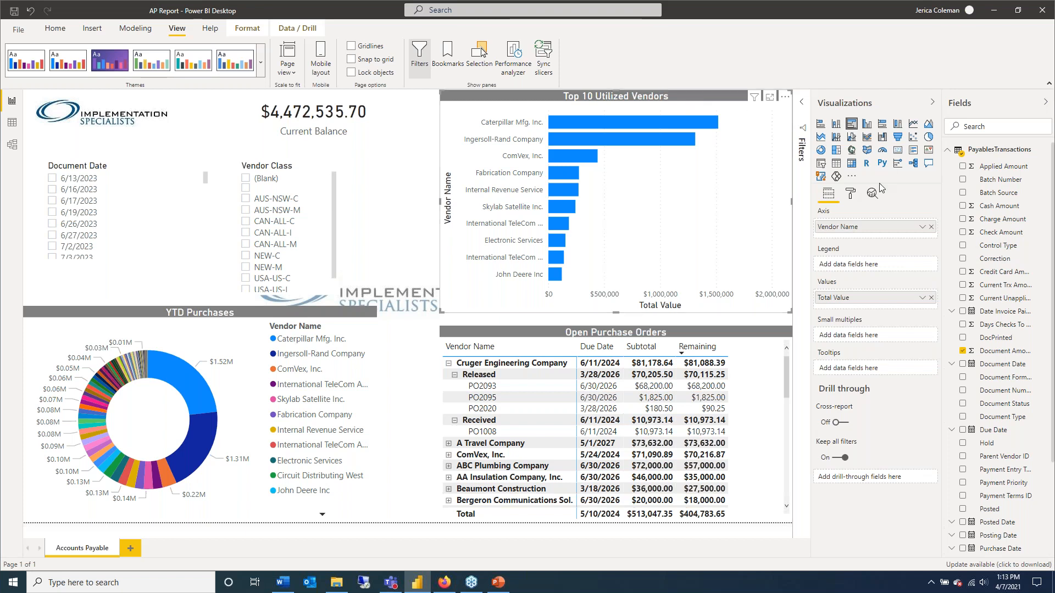
click(850, 197)
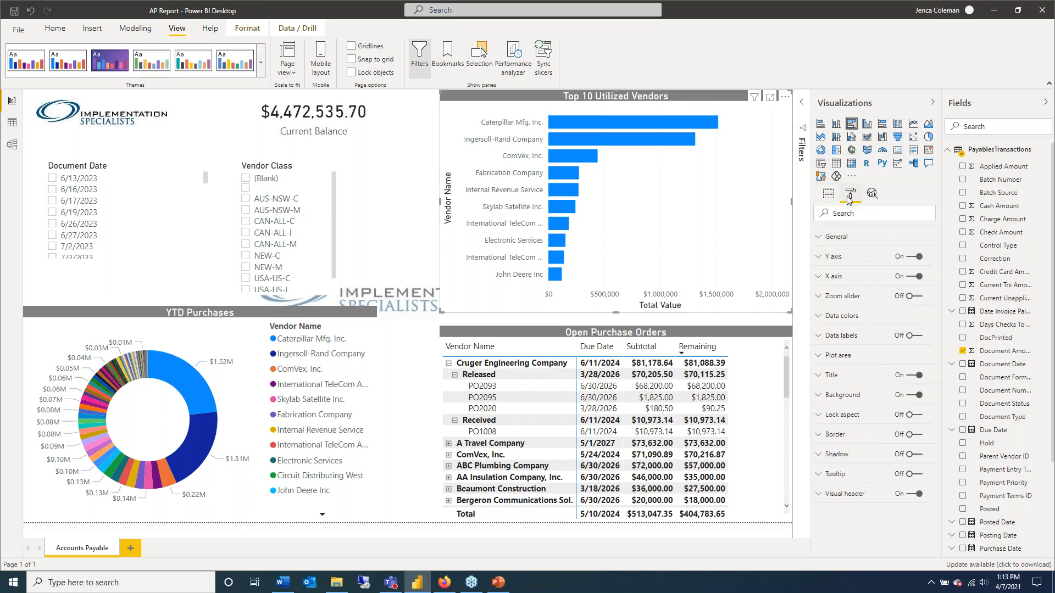
click(820, 238)
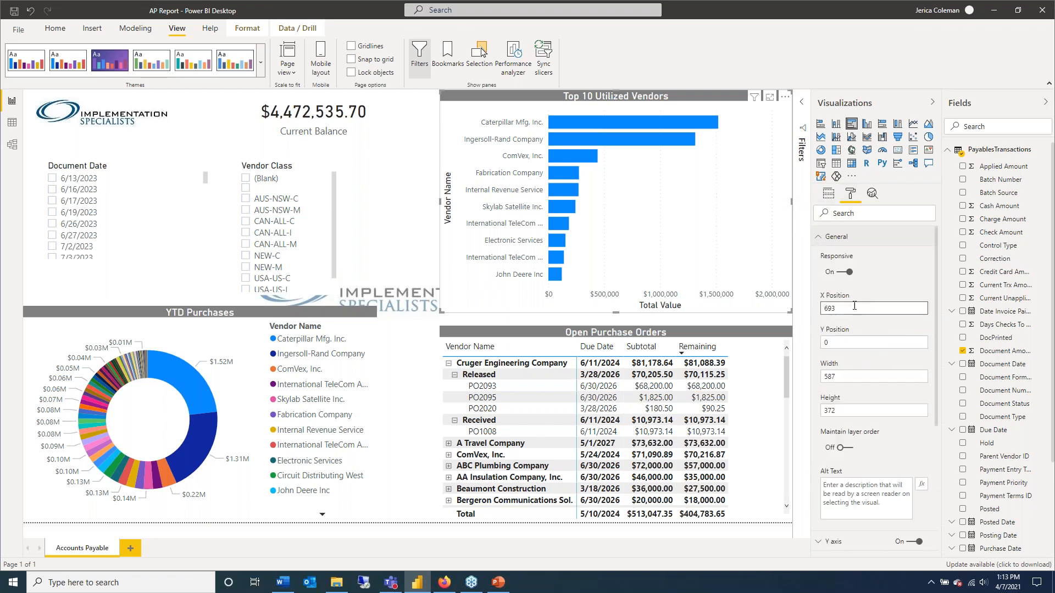
click(862, 343)
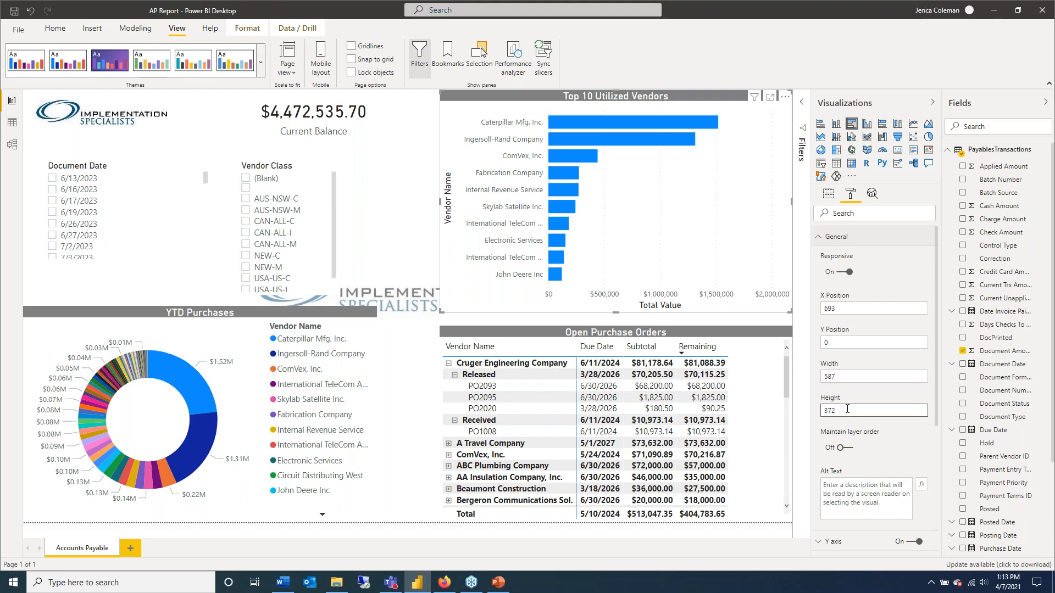
double_click(842, 376)
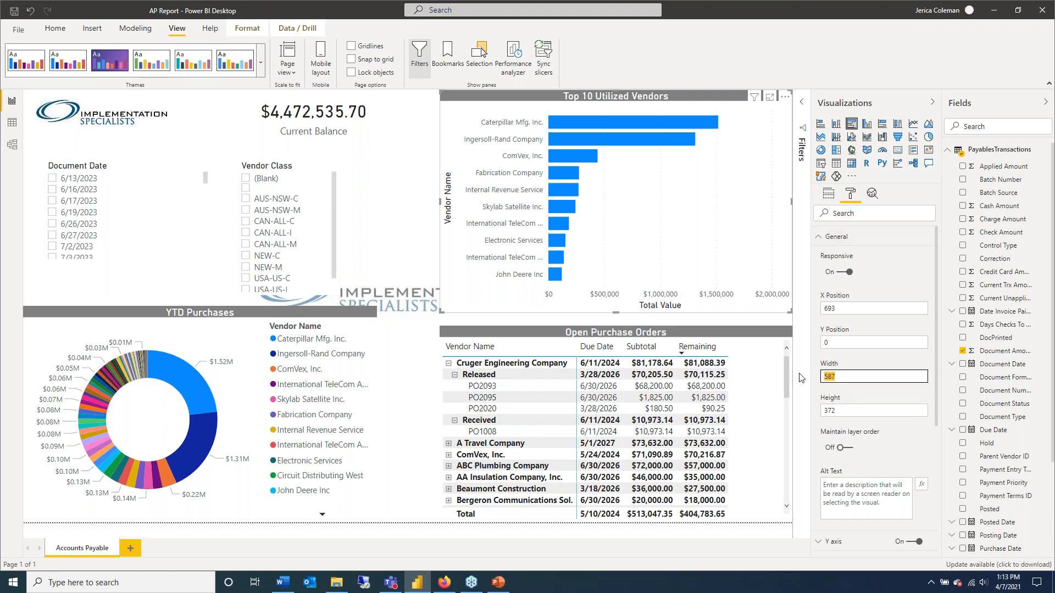
text(590)
key(Return)
key(Tab)
text(3)
key(Tab)
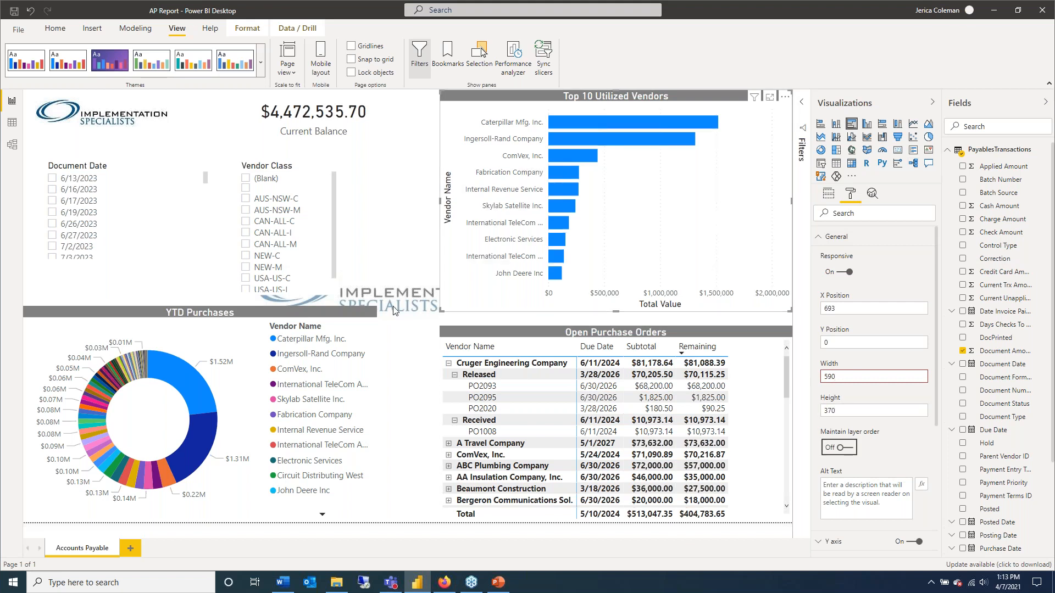
- Set the YTD Purchases donut chart's width to 590 and try a height of 370
click(146, 309)
click(848, 336)
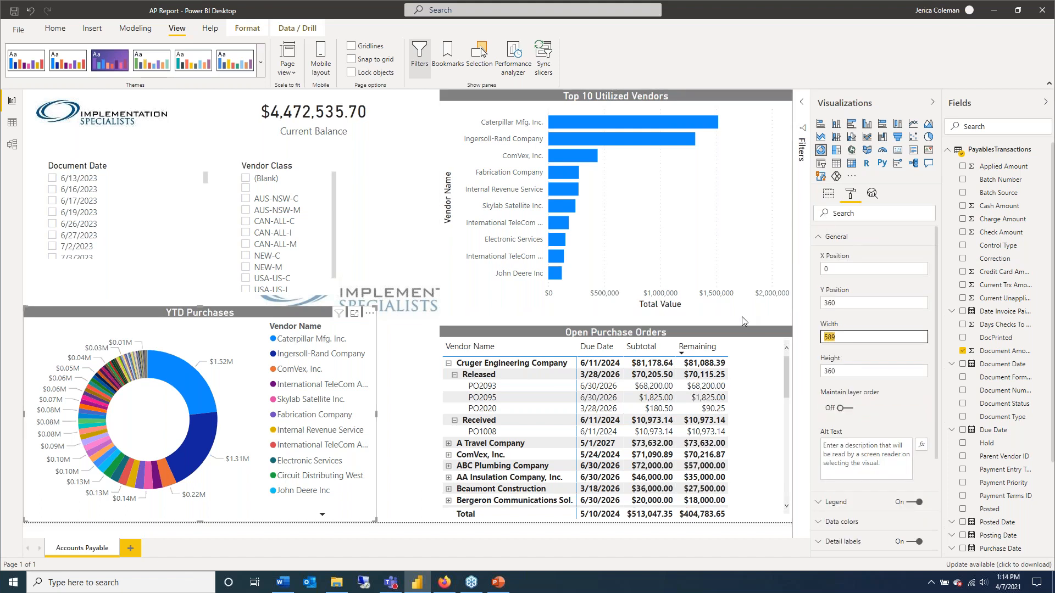
text(590)
key(Tab)
text(370)
key(Tab)
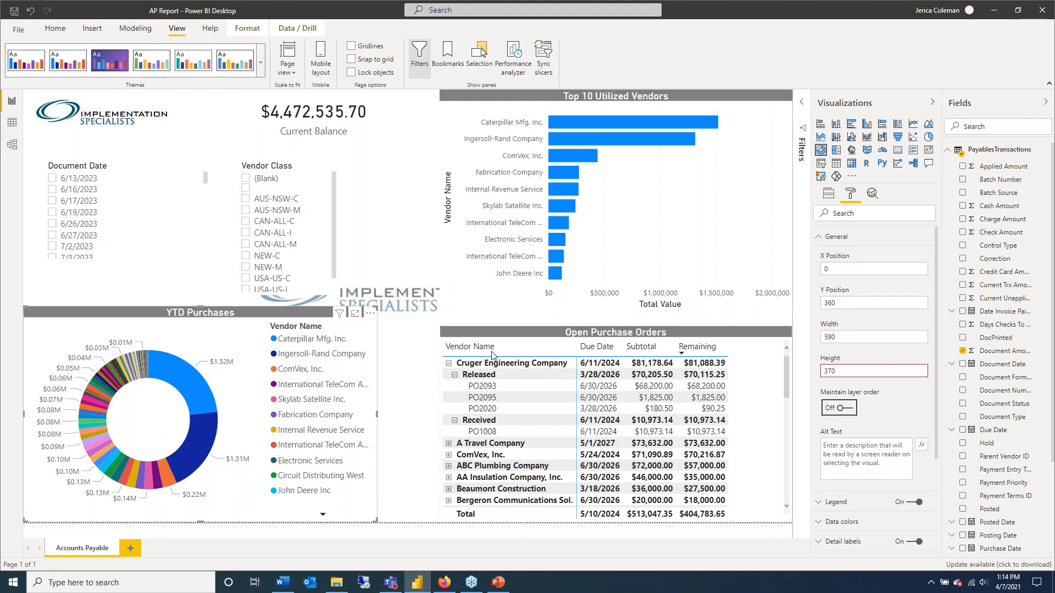
- Set the YTD Purchases chart's height back to 360
click(907, 399)
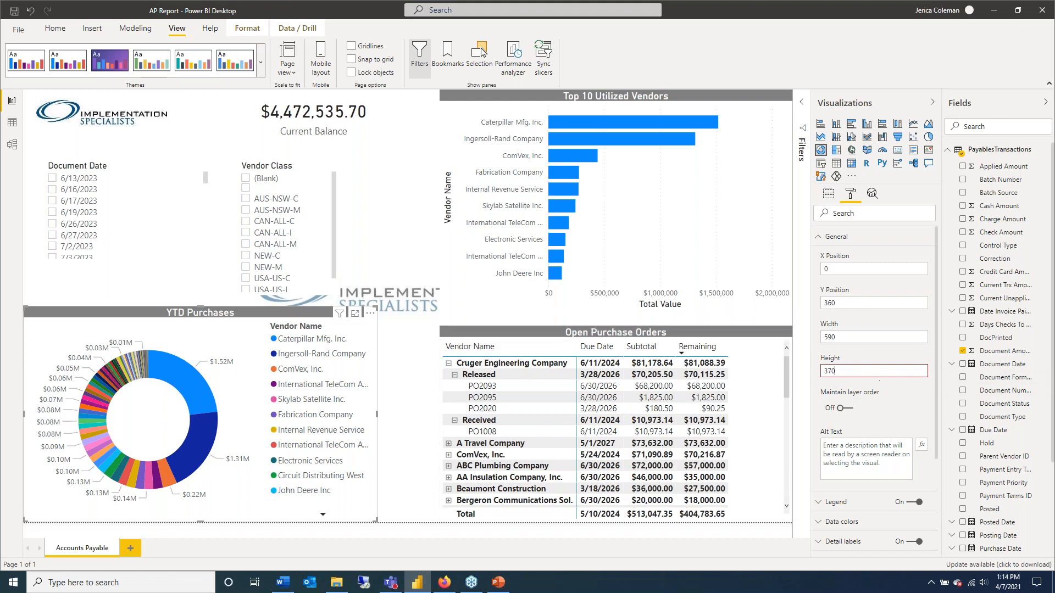
double_click(897, 373)
text(360)
key(Tab)
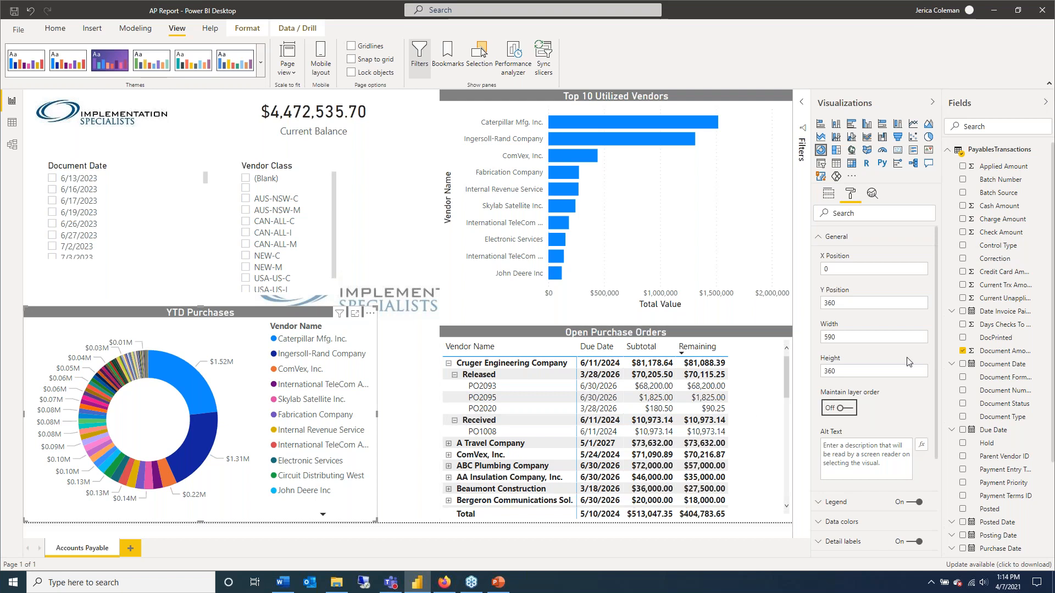
- Resize the Top 10 Utilized Vendors chart freehand from its lower-left corner to about 587 wide and 371 high
click(668, 132)
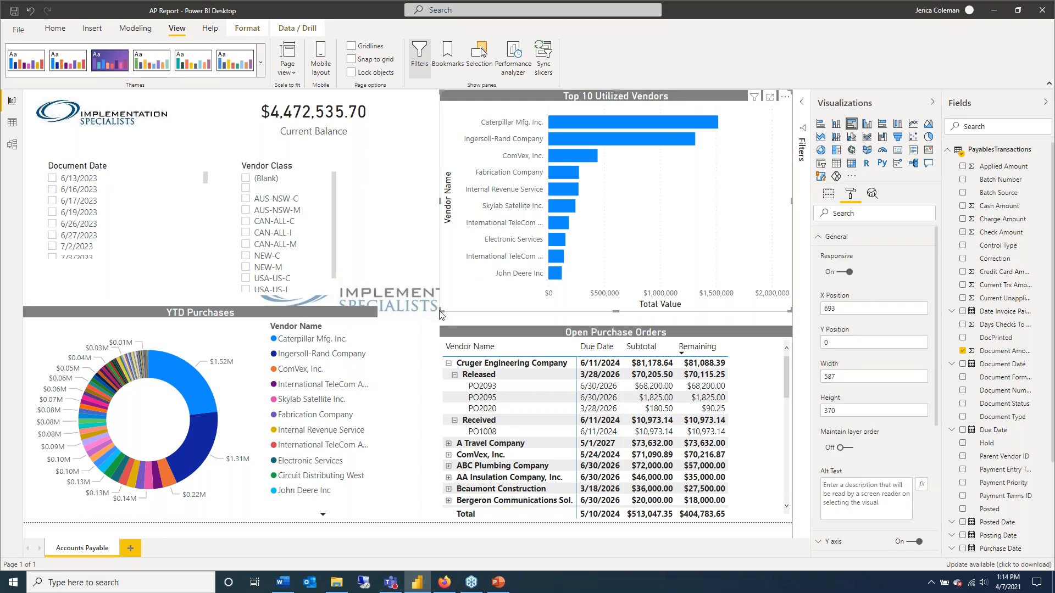
drag(440, 314, 234, 435)
drag(311, 383, 440, 308)
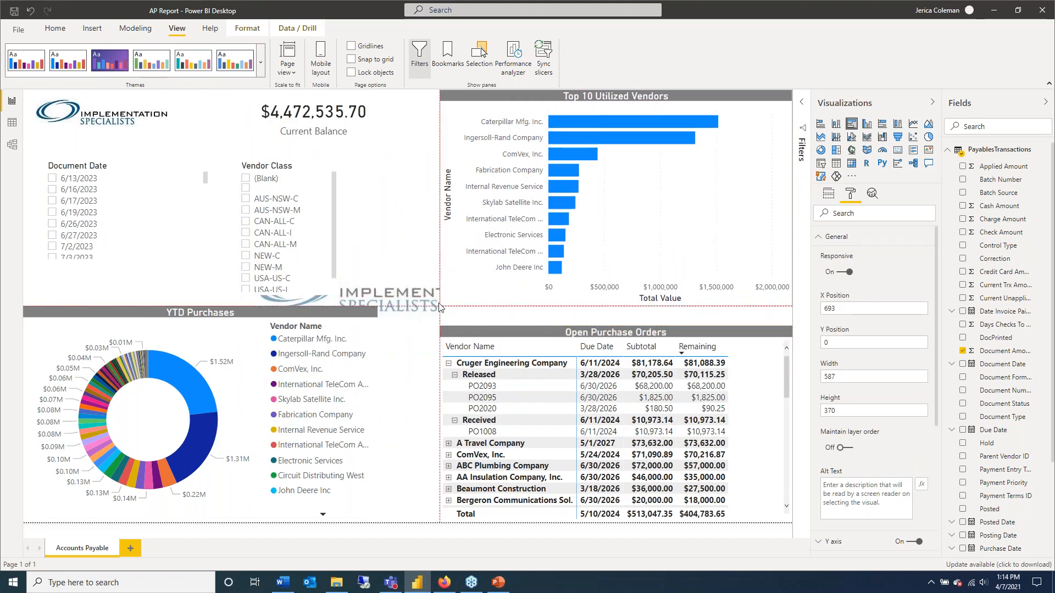
mouse_move(440, 307)
mouse_down()
mouse_move(440, 297)
mouse_move(439, 324)
mouse_move(444, 281)
mouse_move(440, 318)
mouse_up()
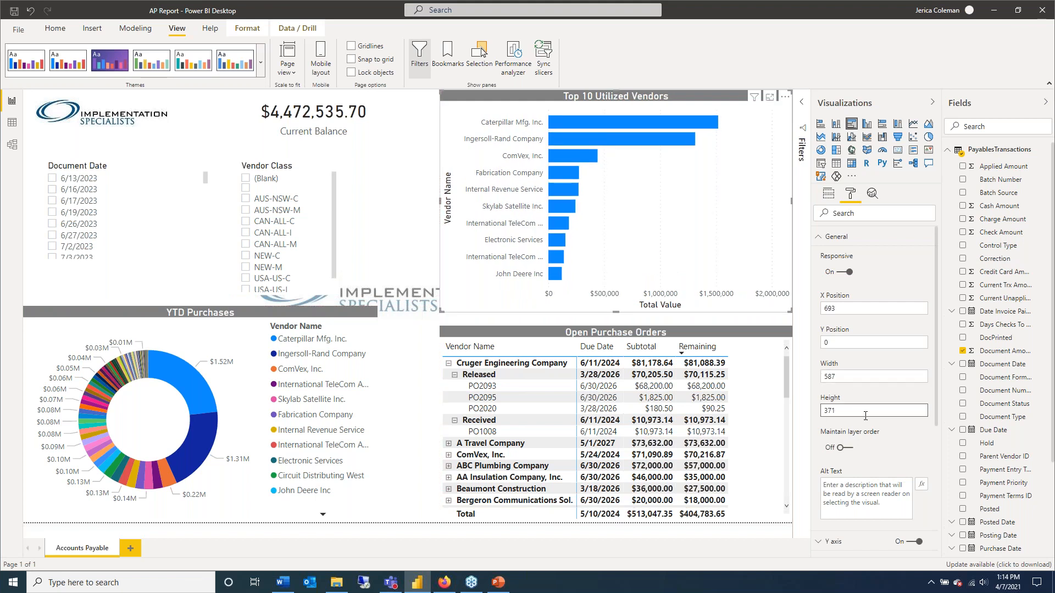
- Try the Right position for the Top 10 Utilized Vendors chart's Y axis and return it to Left
click(819, 239)
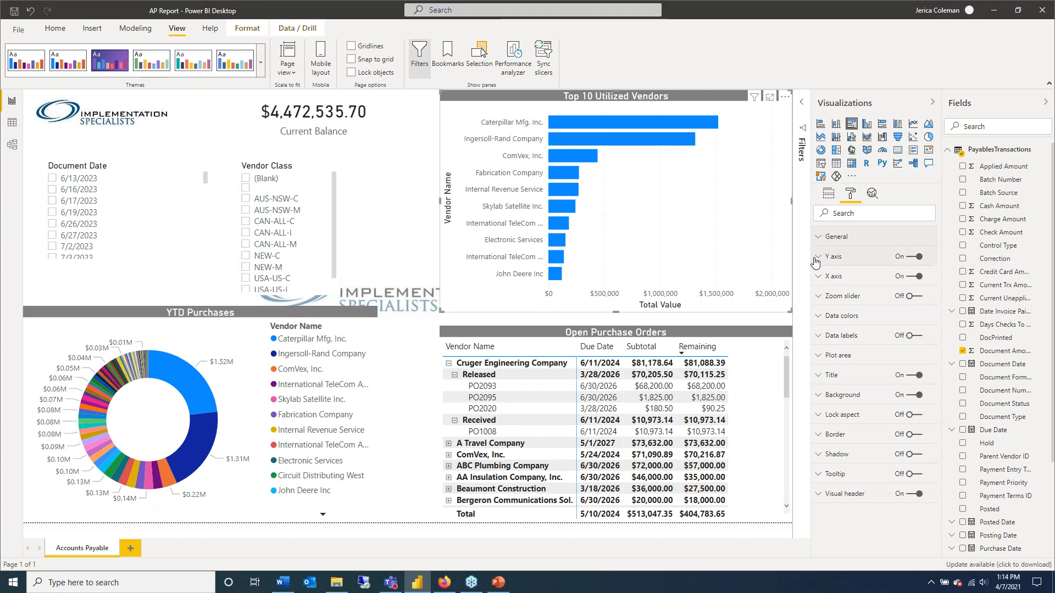
click(818, 258)
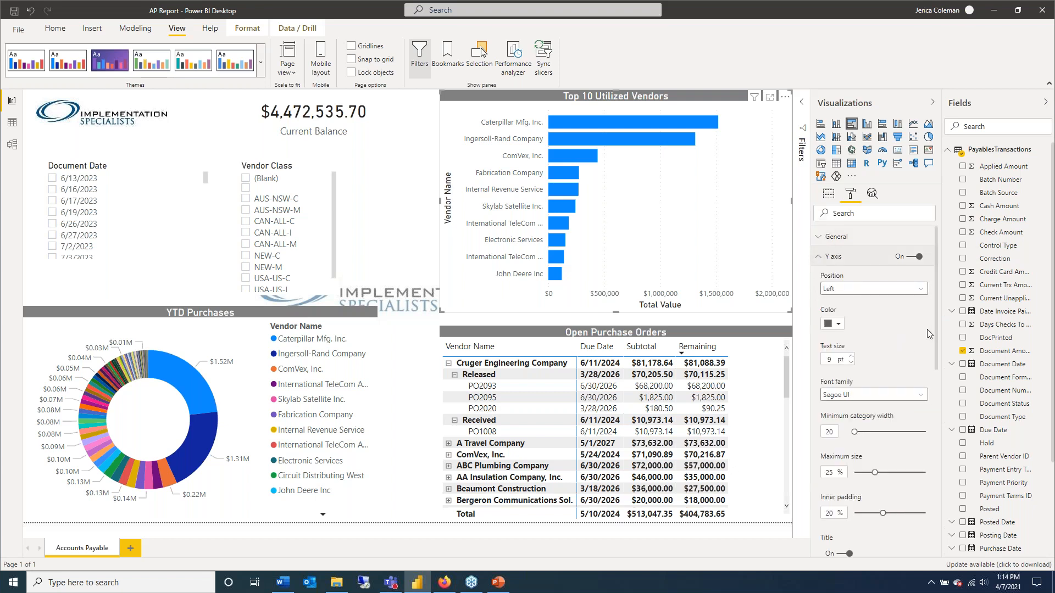
click(923, 290)
click(893, 314)
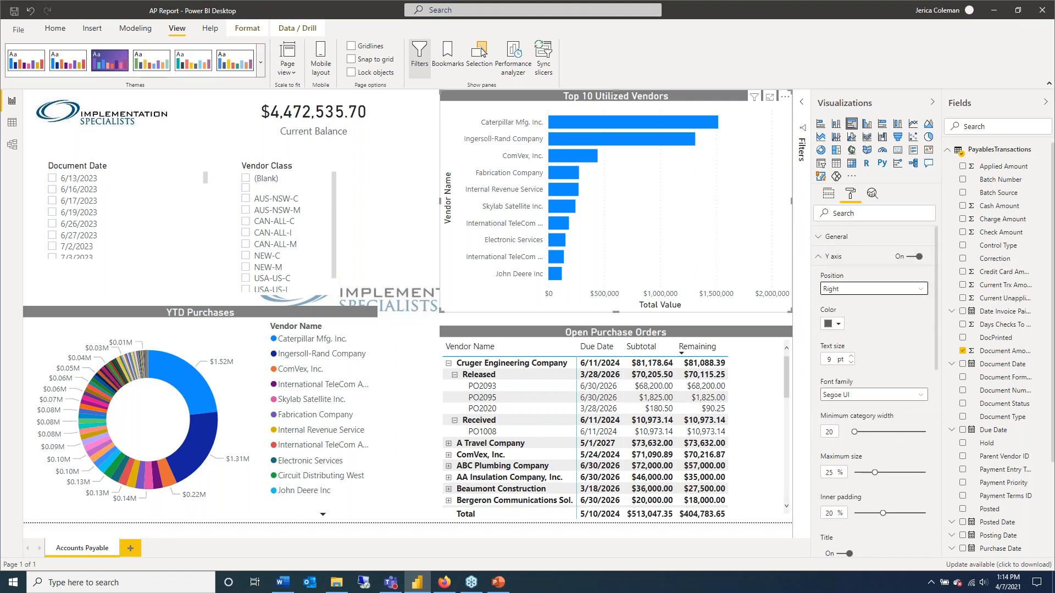
click(922, 289)
click(860, 302)
- Color the chart's Y axis labels purple, try a larger text size and return it to 9 pt
click(839, 327)
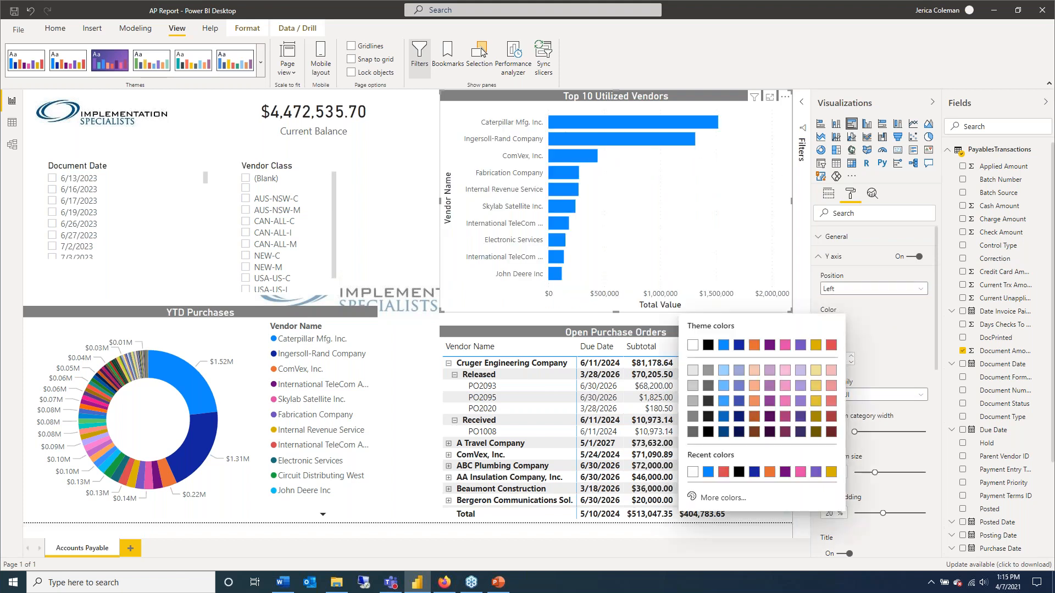
click(801, 345)
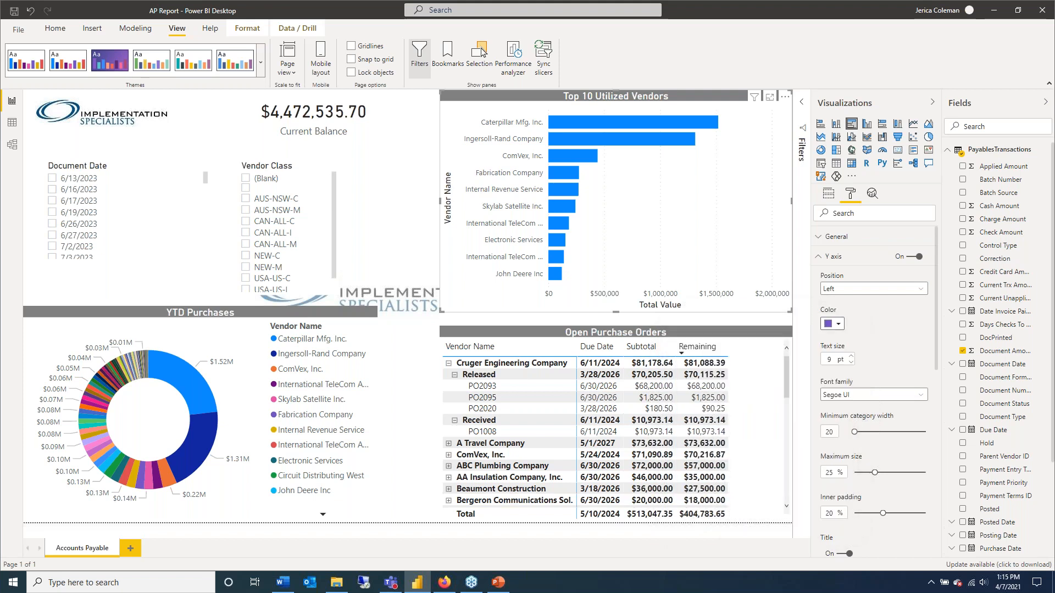
click(850, 356)
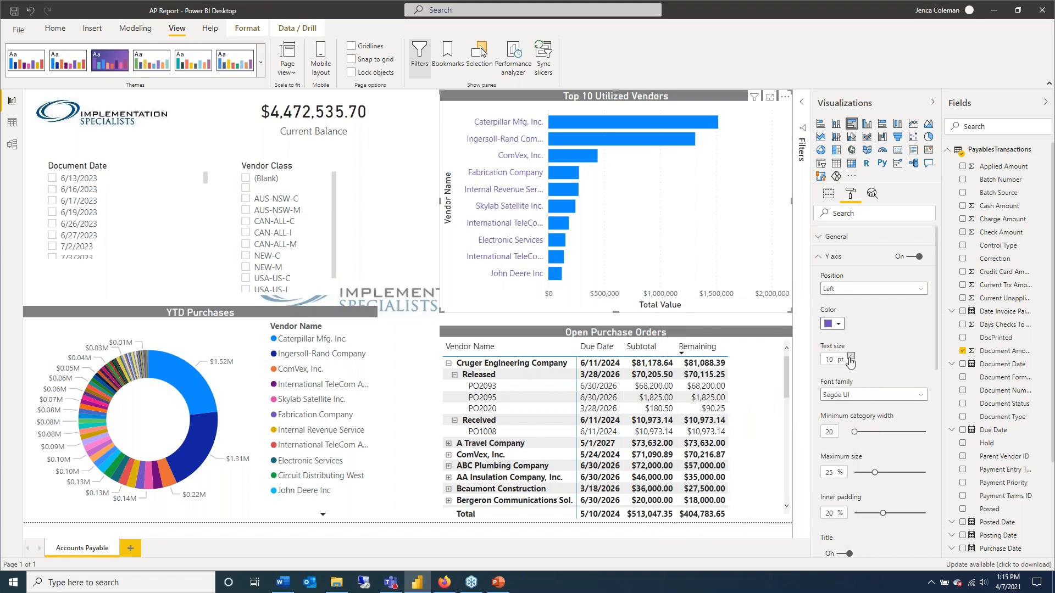
click(851, 362)
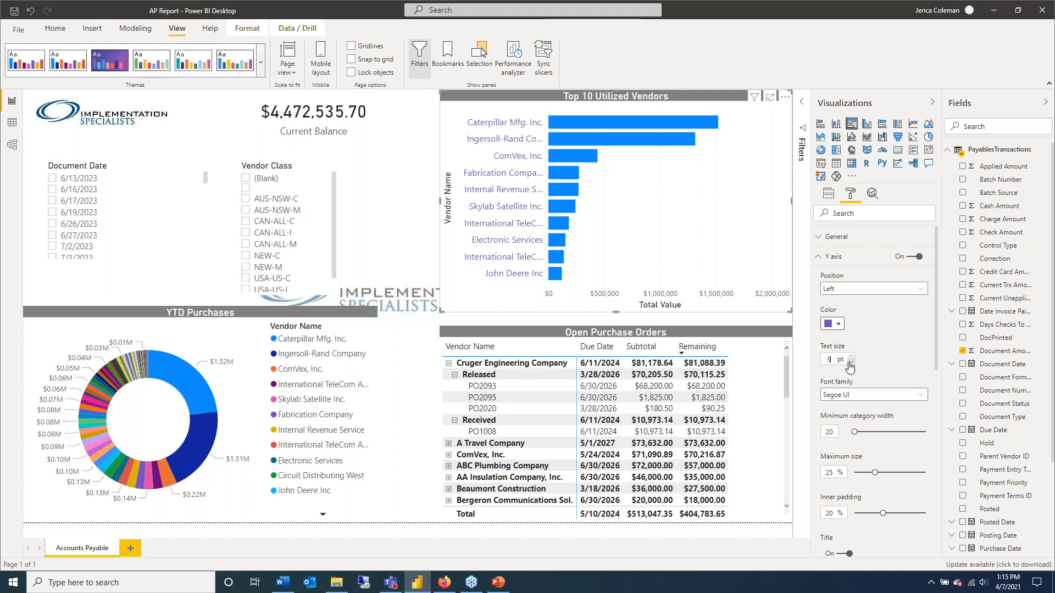
- Try Y axis minimum category widths of 148 and 57, and settle on 22
scroll(905, 376, down, 1)
scroll(904, 376, down, 3)
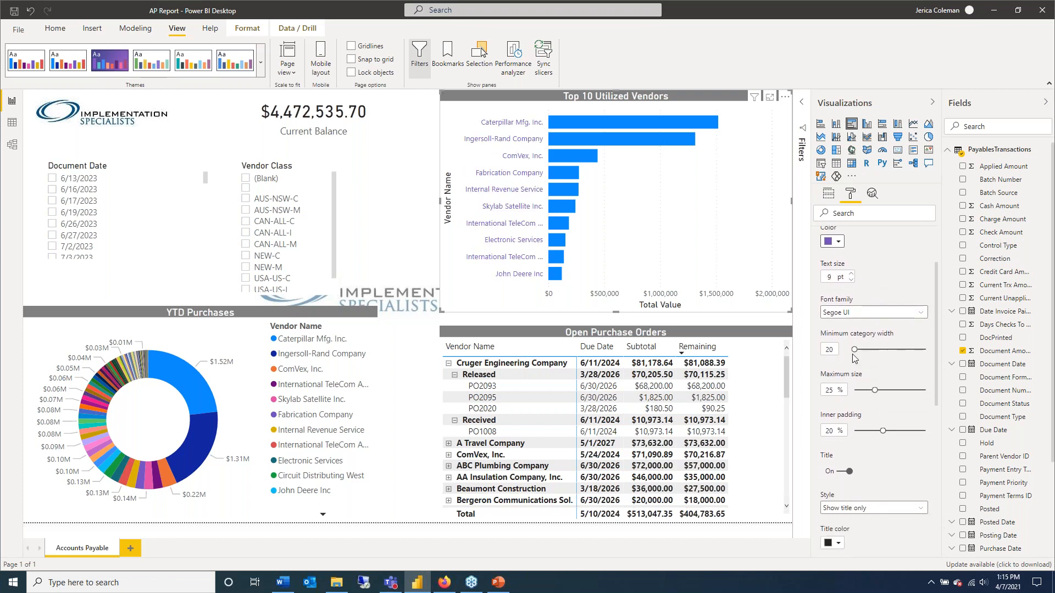
drag(855, 349, 912, 350)
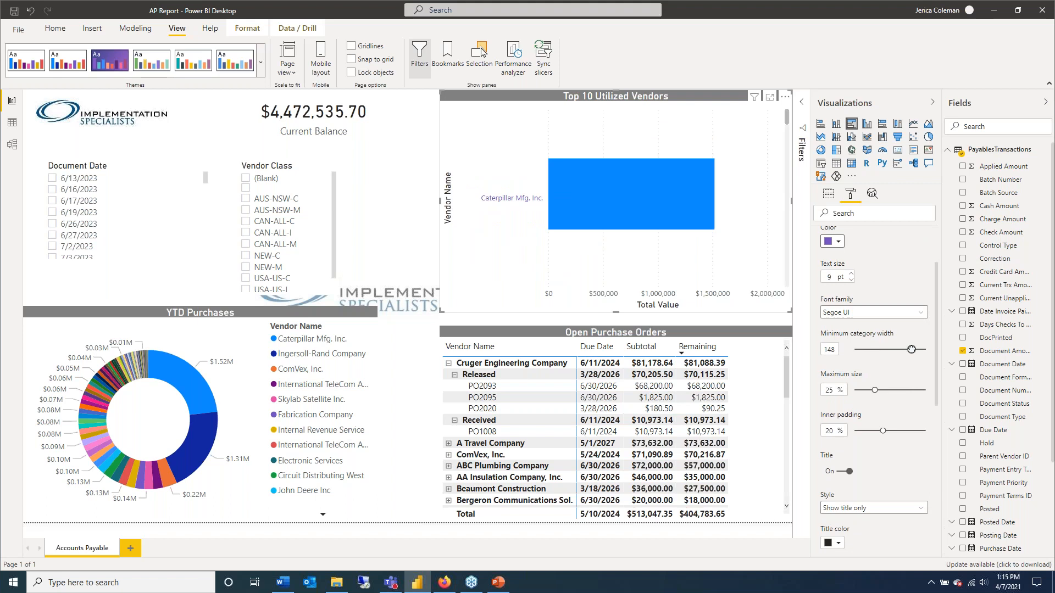
drag(912, 349, 871, 350)
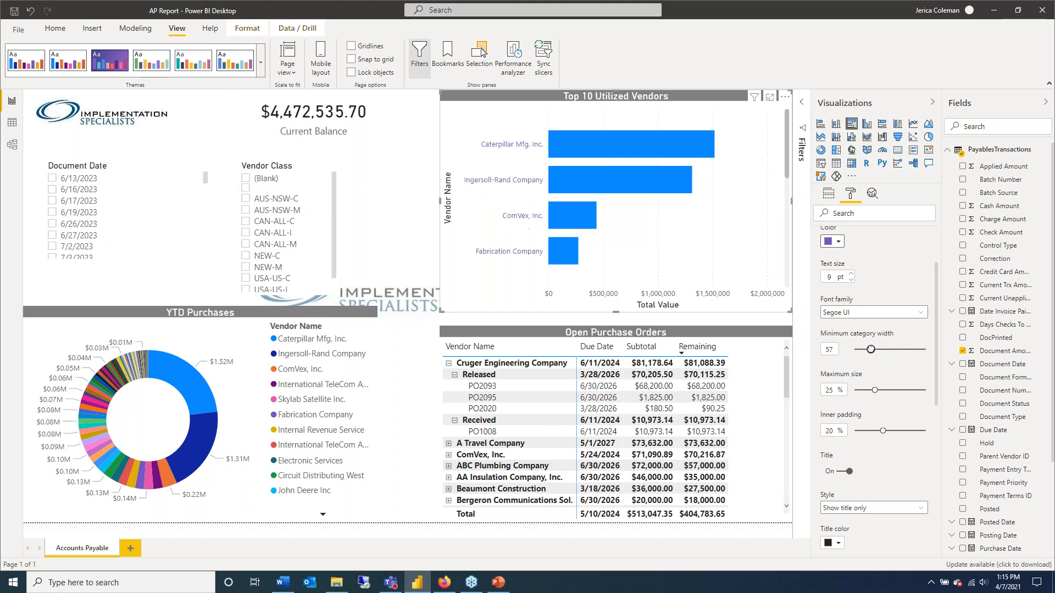
drag(871, 349, 857, 349)
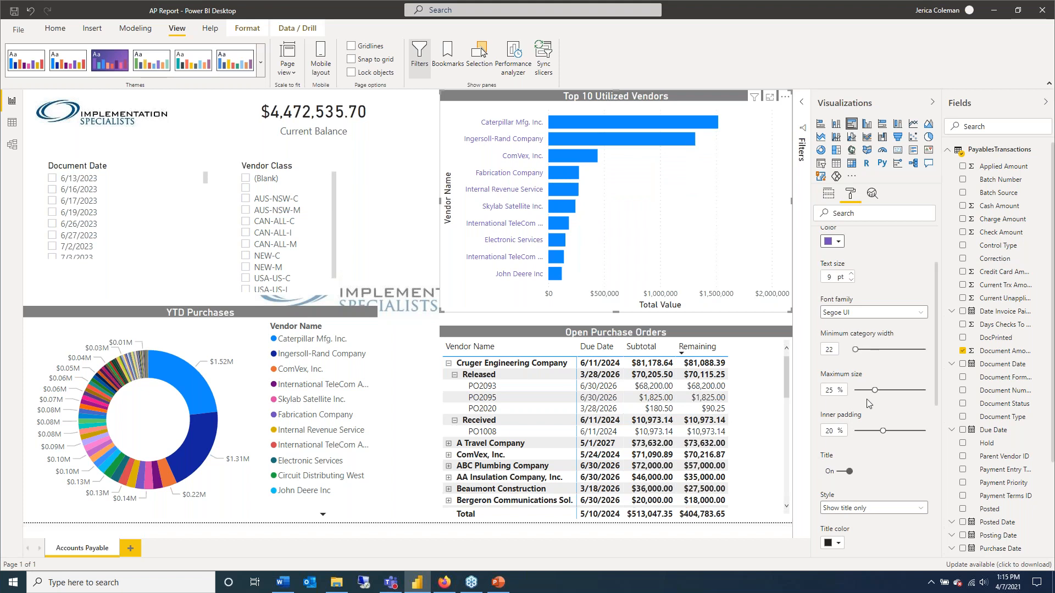
- Set the Y axis maximum size to 28% and inner padding to 34%, after trying extremes of 50% and 49%
drag(876, 390, 923, 390)
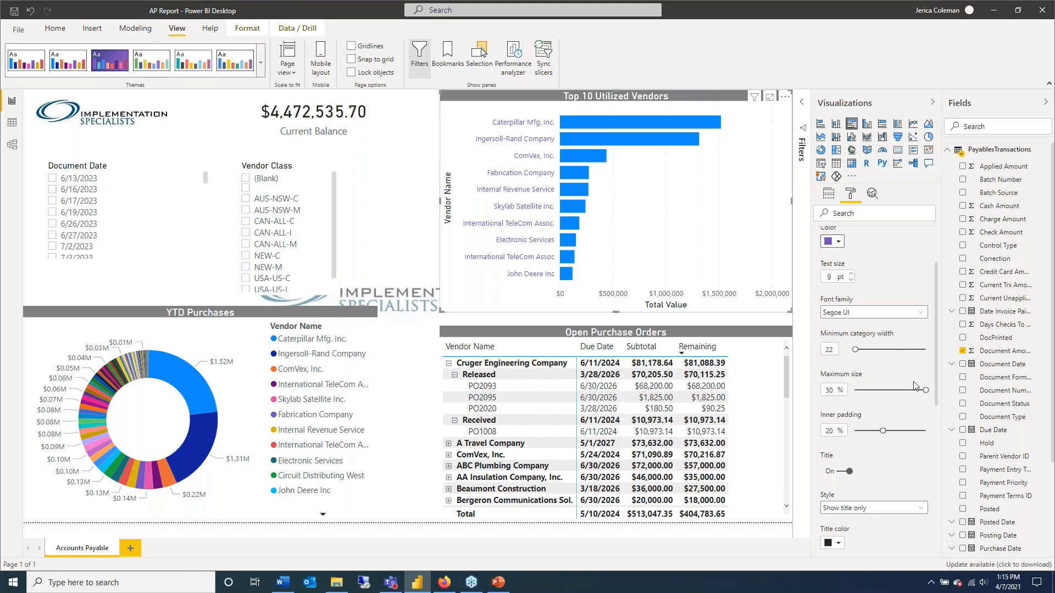
drag(926, 390, 880, 390)
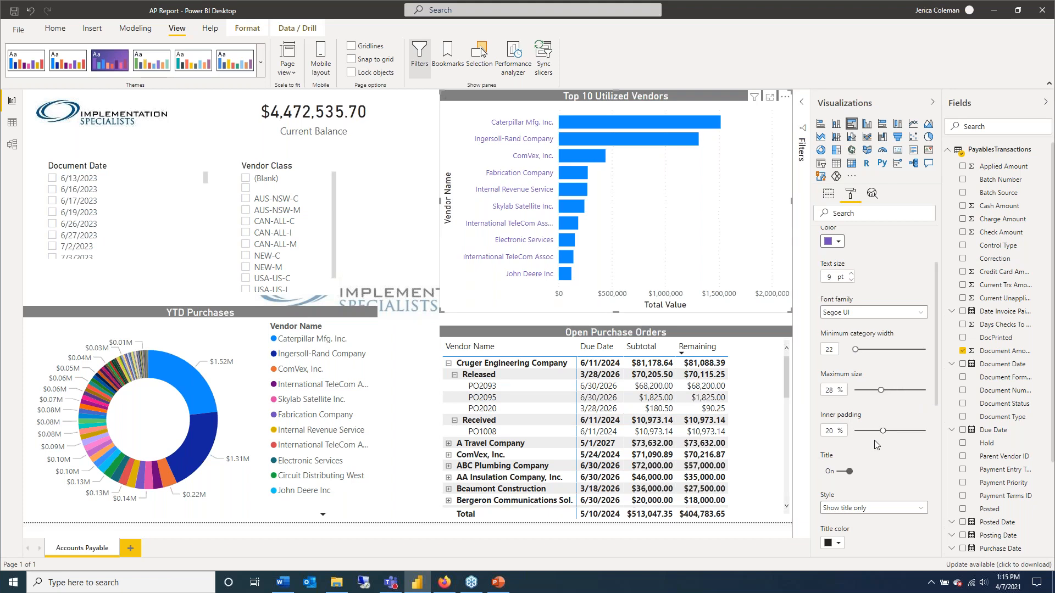
drag(883, 431, 909, 431)
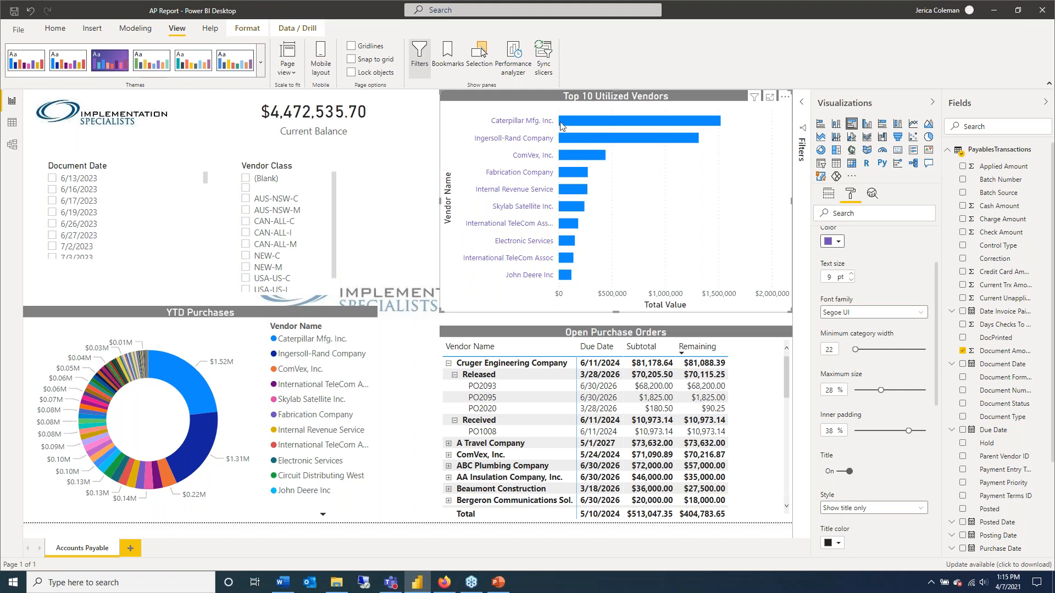
drag(909, 430, 924, 430)
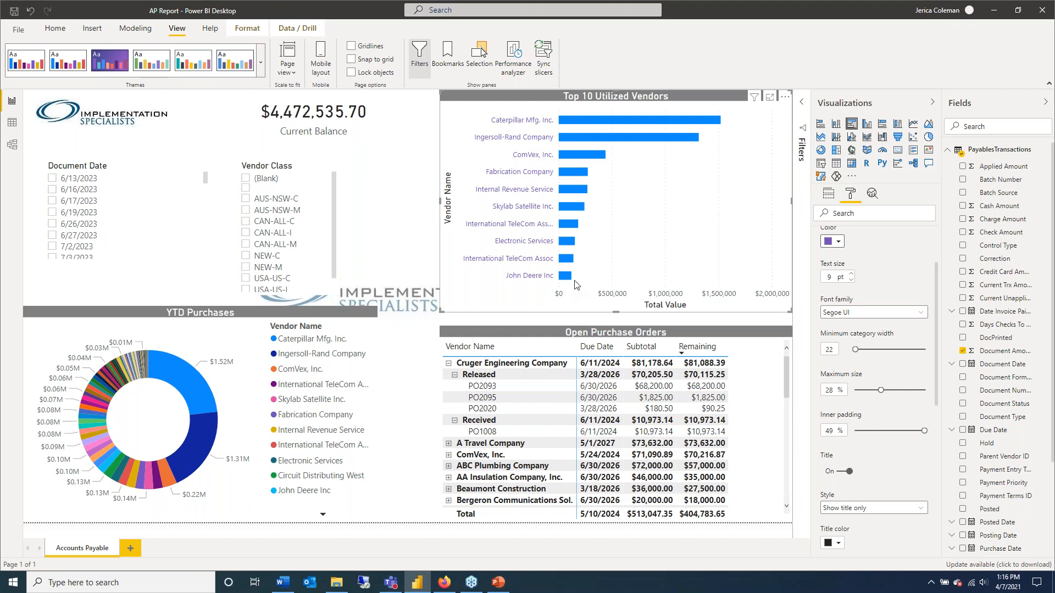
drag(923, 430, 902, 430)
- Turn off the Y axis title of the Top 10 Utilized Vendors chart
scroll(839, 480, down, 3)
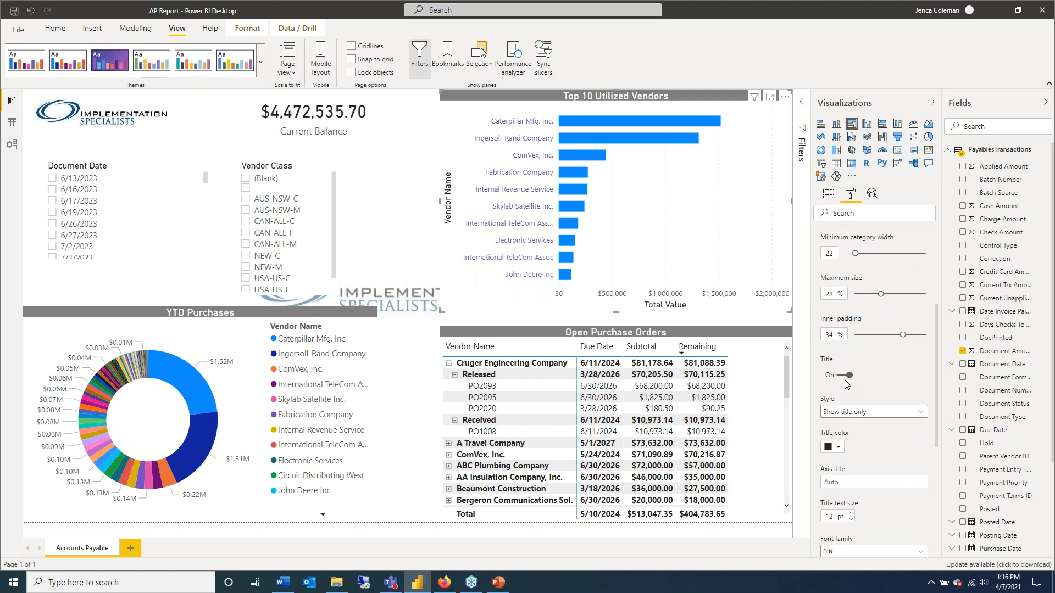
scroll(845, 384, down, 1)
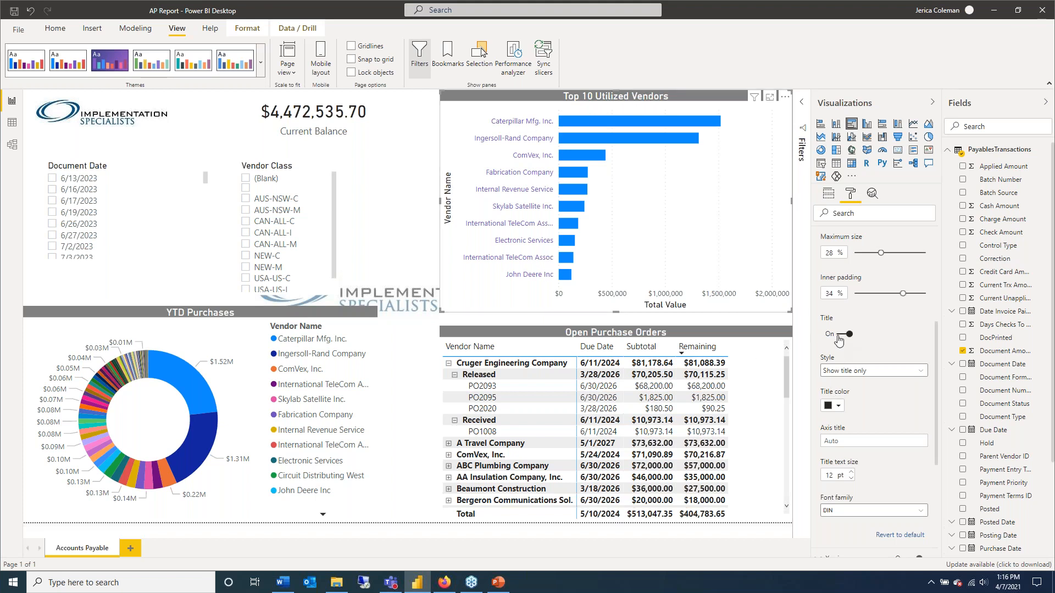
click(838, 336)
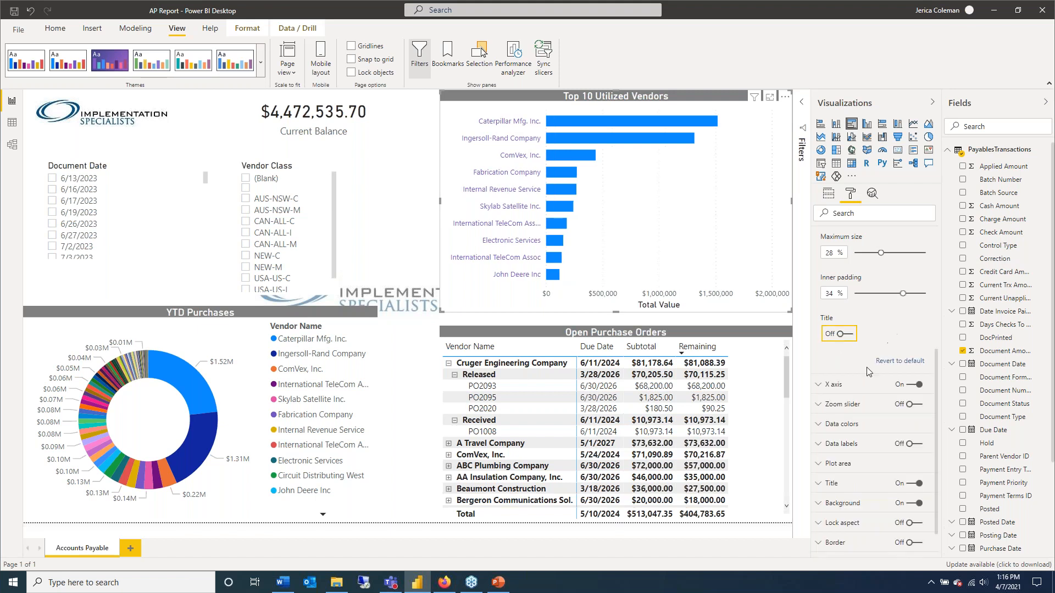
- Revert the Y axis formatting of the Top 10 Utilized Vendors chart to default and turn its axis title off again
scroll(874, 275, up, 1)
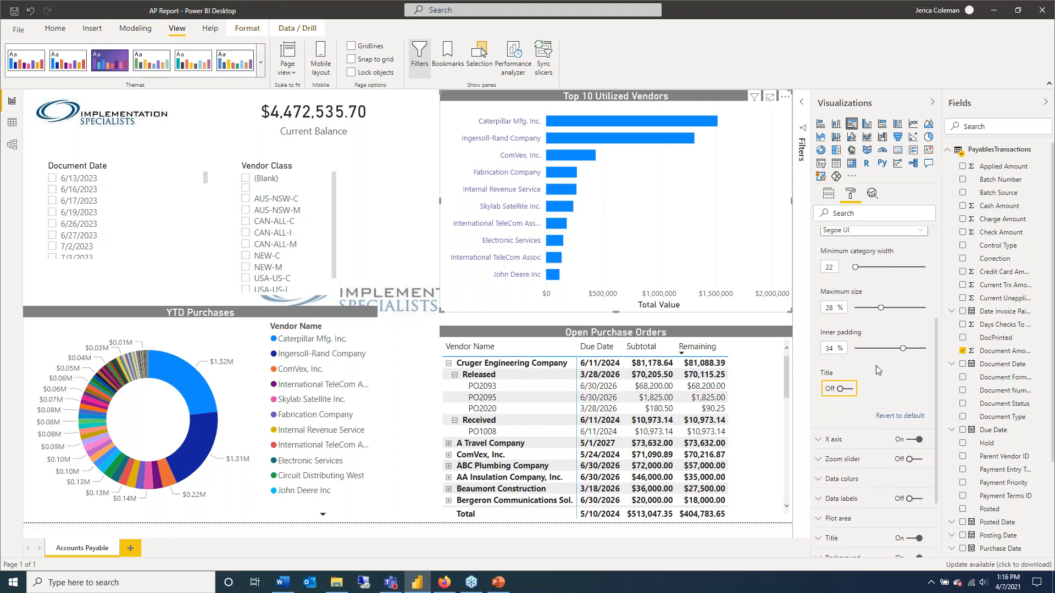
click(894, 418)
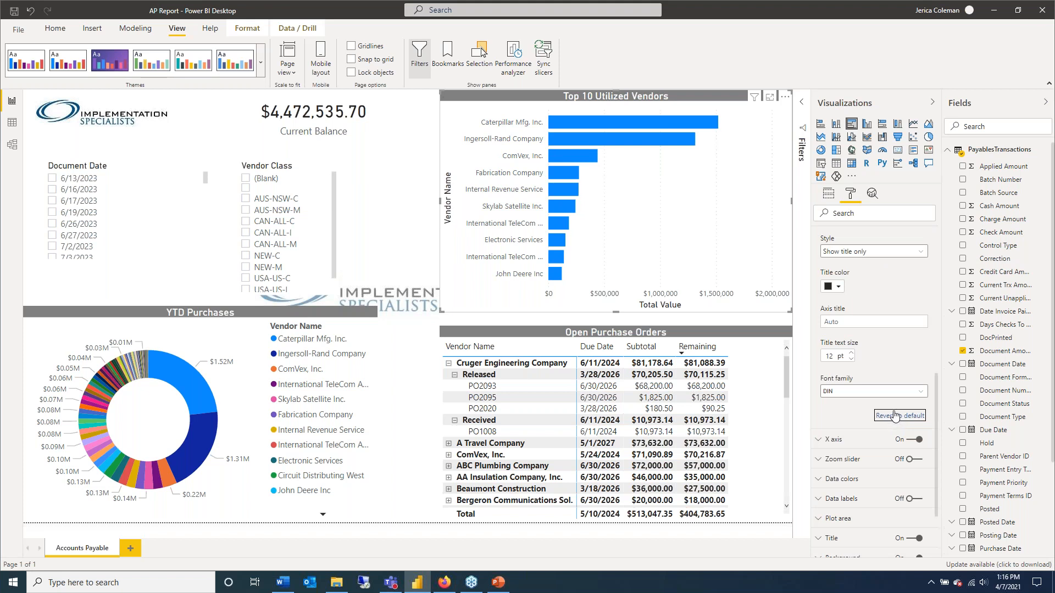
scroll(863, 407, up, 3)
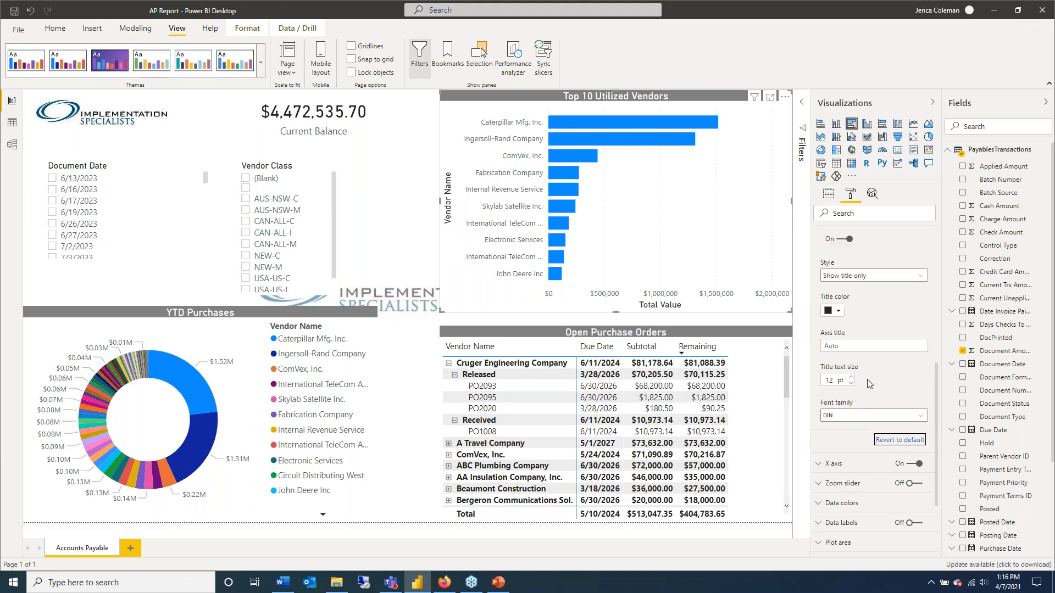
click(847, 309)
scroll(841, 313, up, 5)
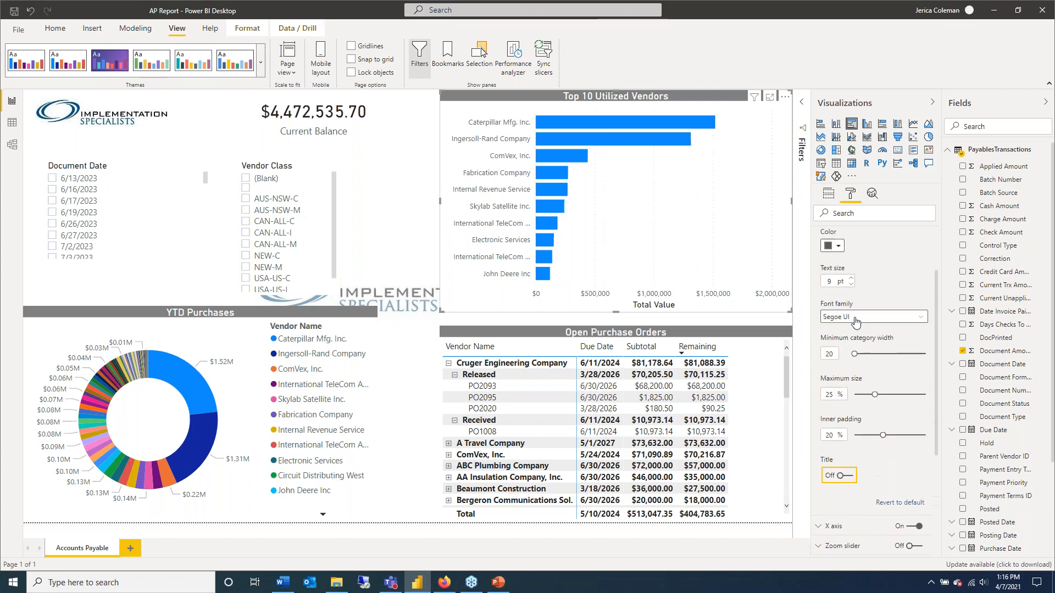
click(822, 236)
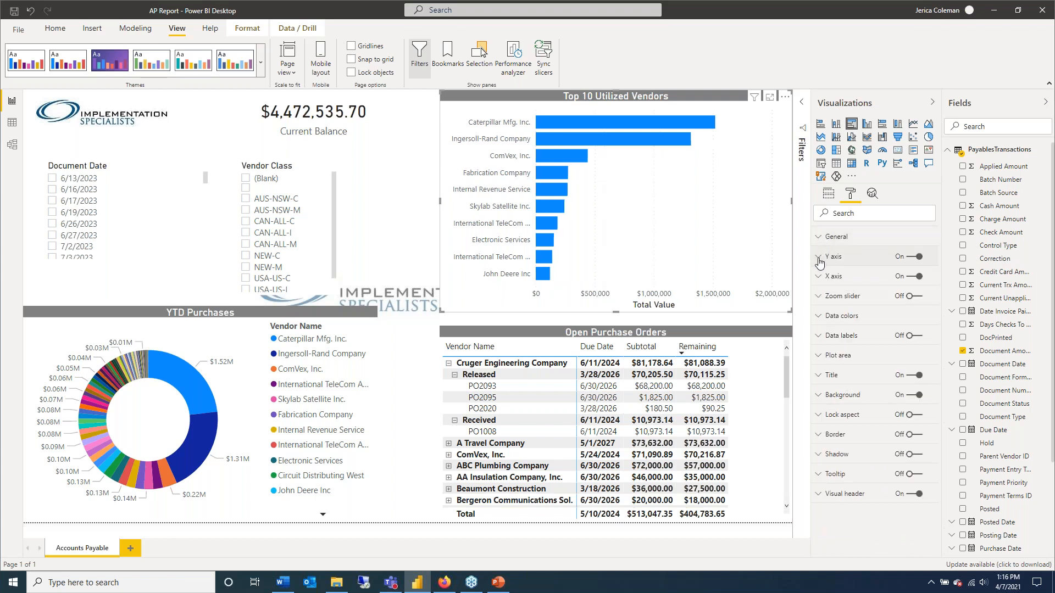
- Try an X axis range starting at 10000 and ending at 15000000, and clear both values
click(820, 280)
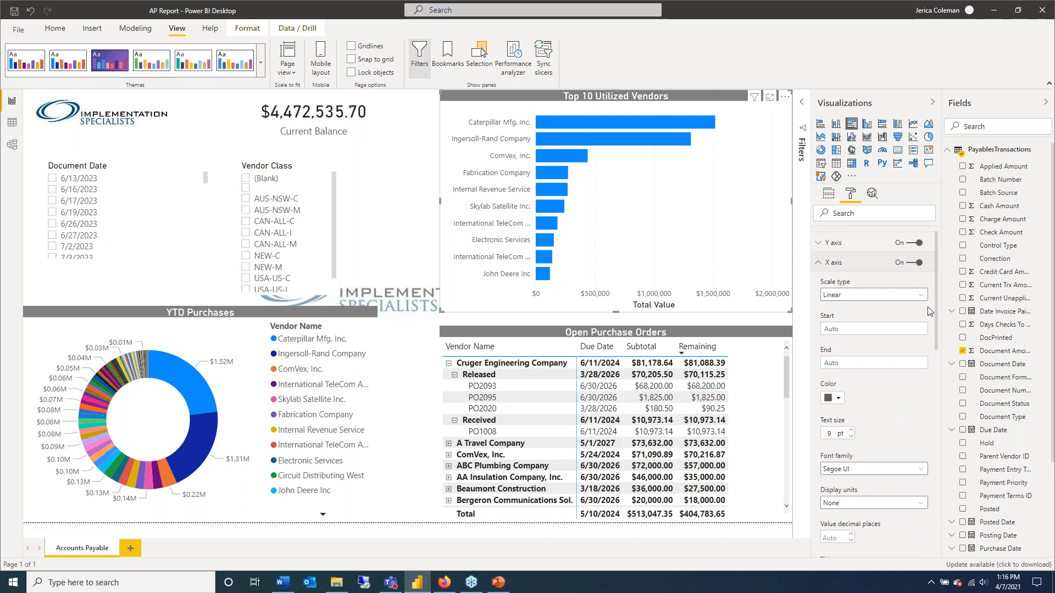
scroll(873, 324, down, 1)
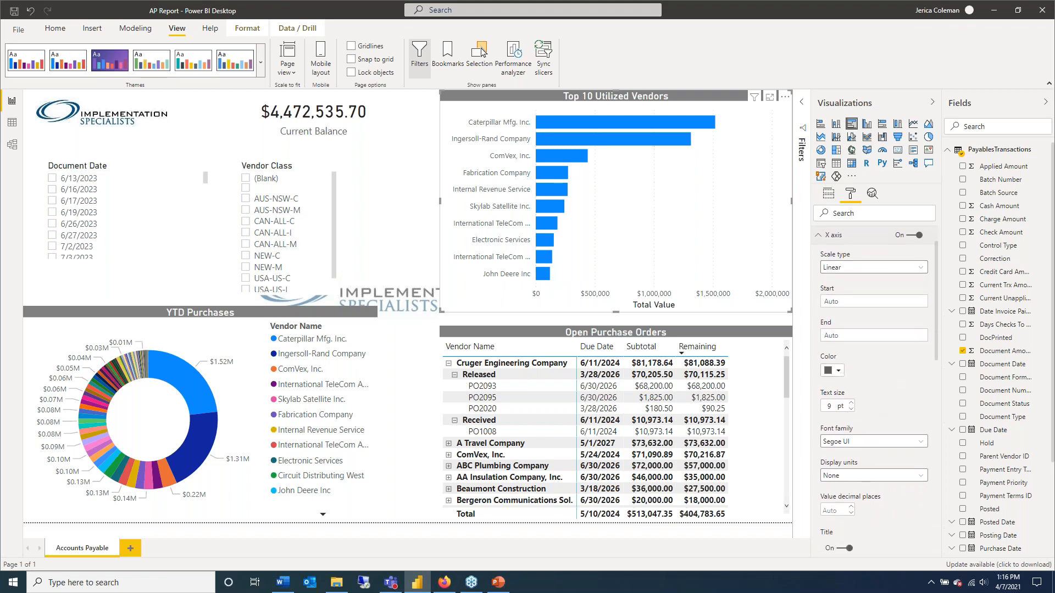
click(858, 300)
text(10000)
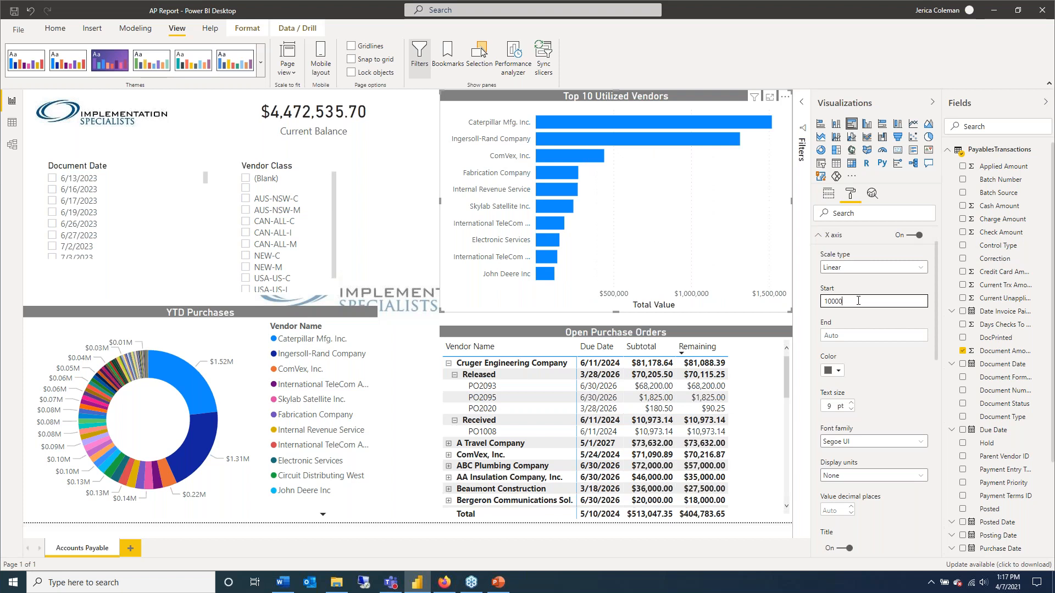
key(Tab)
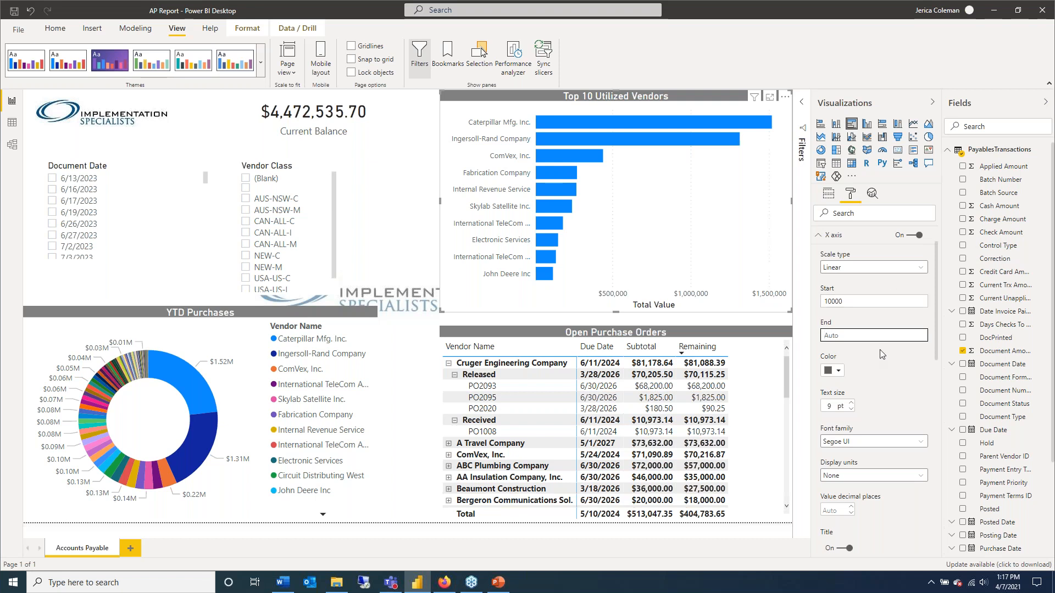
text(15000000)
double_click(890, 332)
key(Delete)
key(shift+Tab)
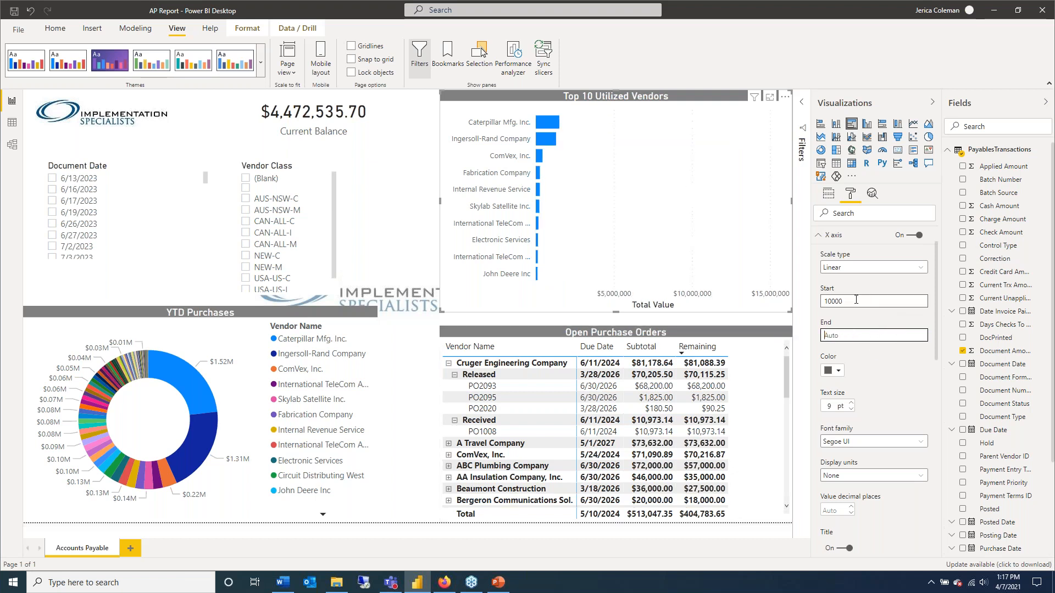
key(Delete)
- Try Auto display units for the X axis values and return them to None
scroll(885, 397, down, 2)
click(922, 452)
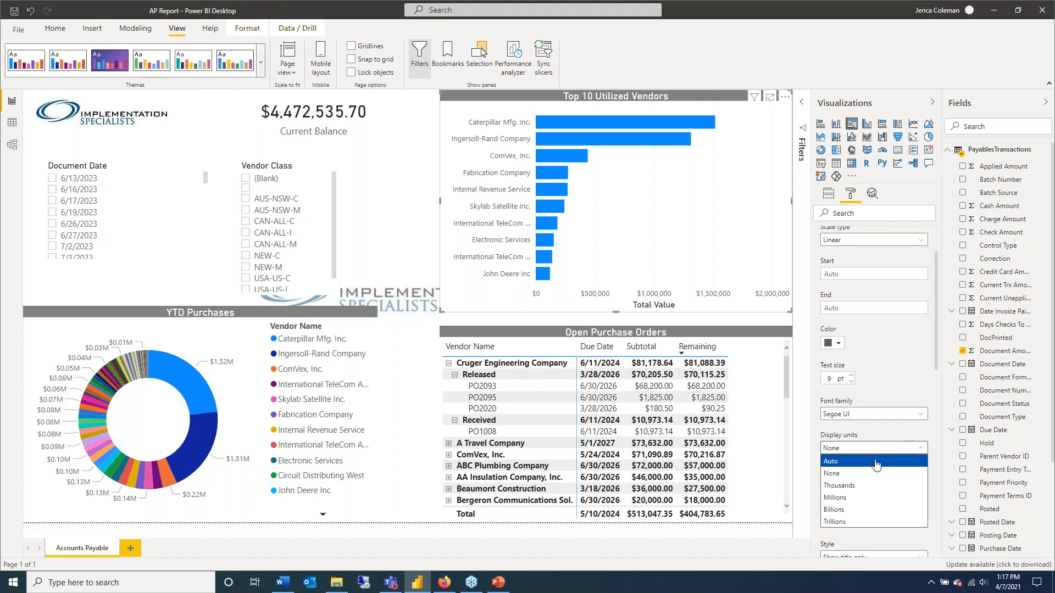
click(846, 466)
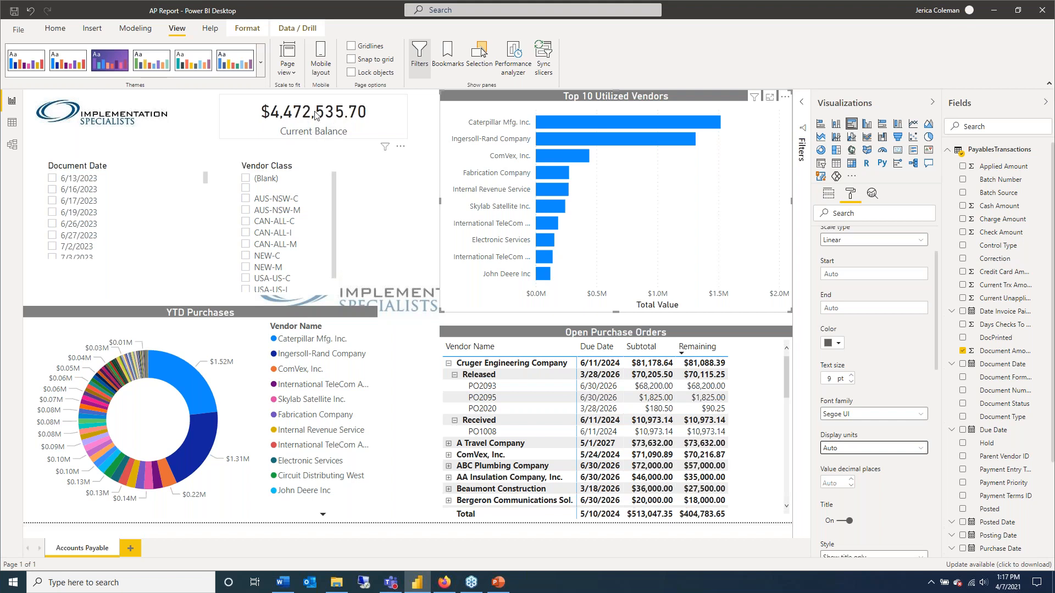
click(921, 455)
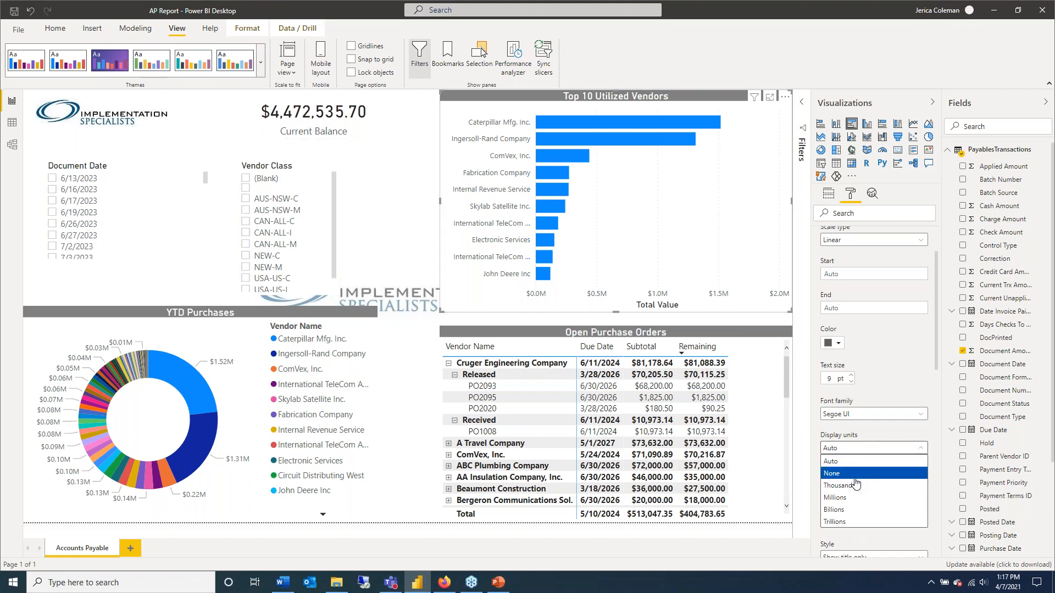
click(839, 475)
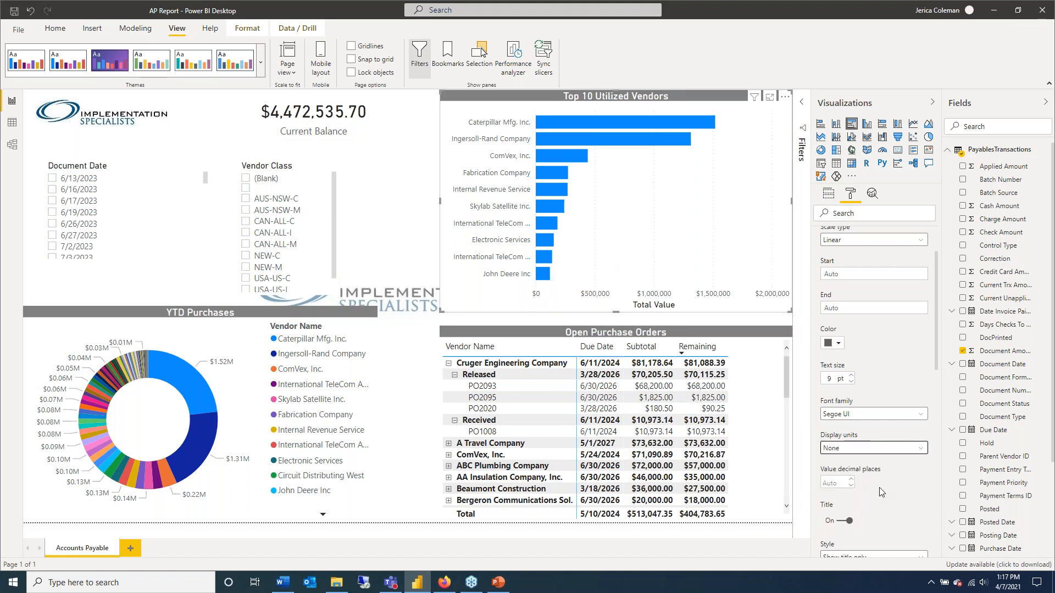
- Turn off the X axis title of the Top 10 Utilized Vendors chart
scroll(880, 488, down, 1)
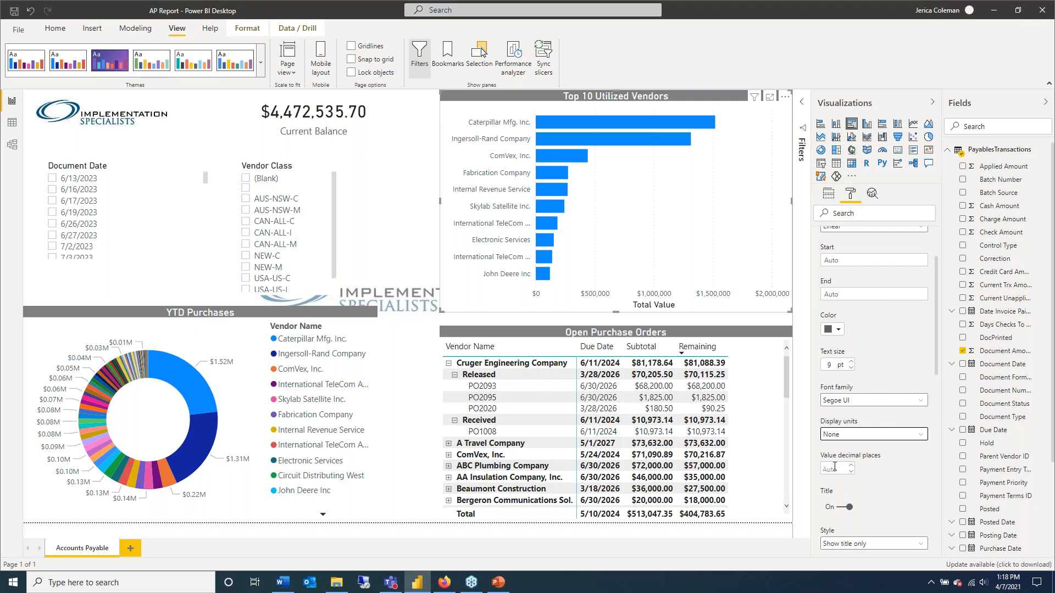
scroll(875, 484, down, 1)
click(841, 466)
scroll(882, 475, down, 1)
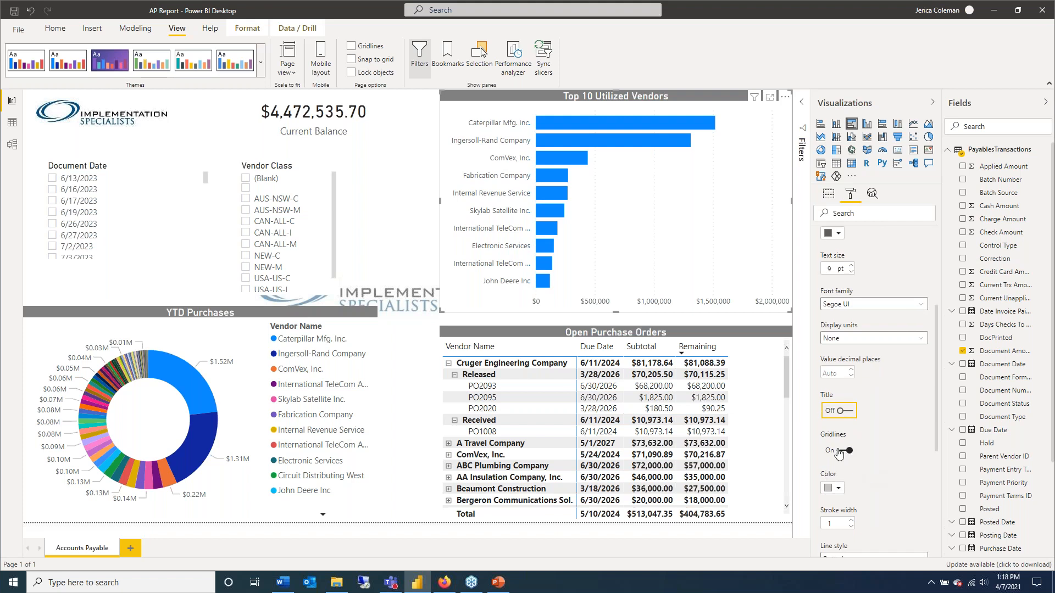
- Try the chart without X axis gridlines, turn them back on and close the X axis settings
click(838, 452)
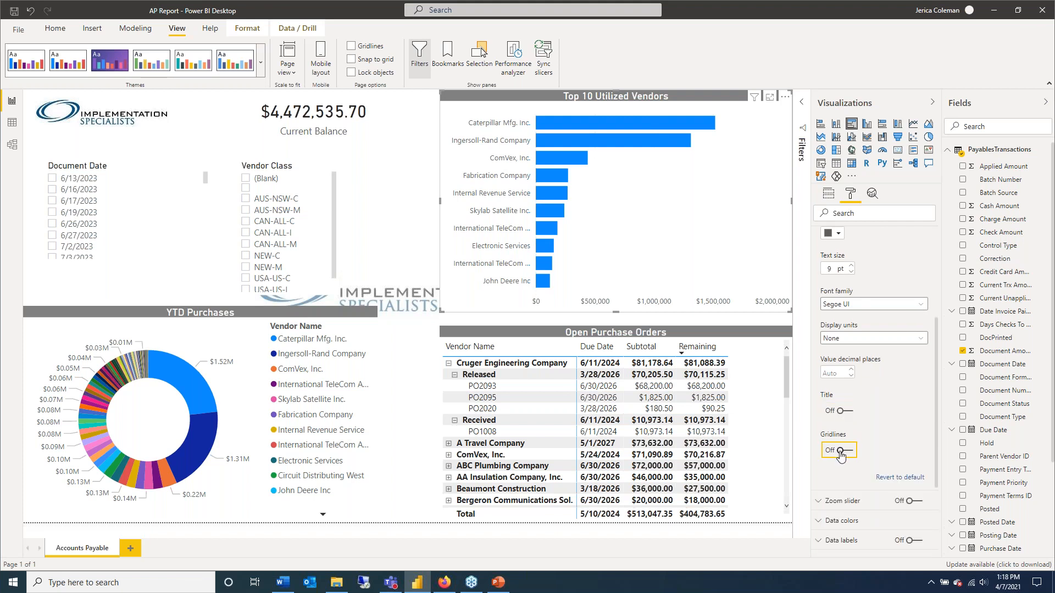
click(840, 452)
scroll(860, 445, down, 2)
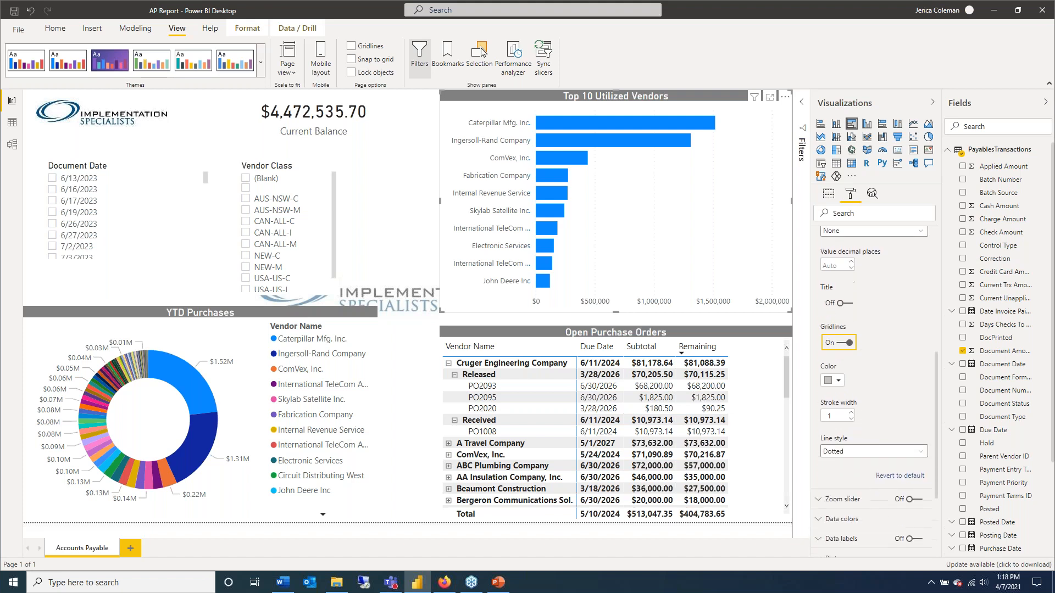
scroll(855, 392, up, 5)
scroll(823, 319, up, 2)
click(820, 277)
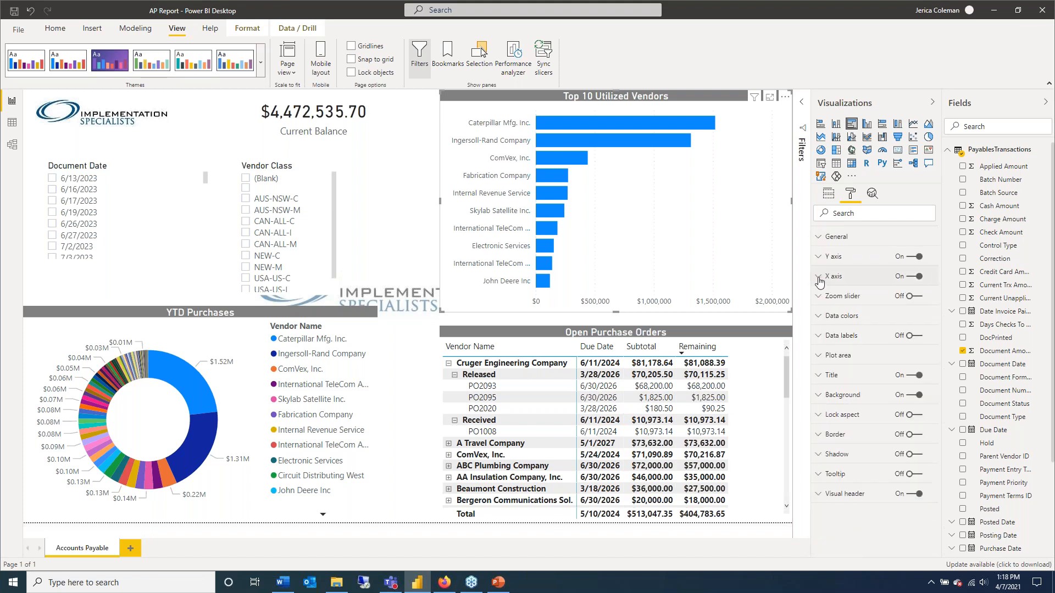
- Try the zoom slider on the Top 10 Utilized Vendors chart and turn it off again
click(818, 299)
click(907, 299)
mouse_move(536, 306)
mouse_down()
mouse_move(687, 306)
mouse_move(536, 306)
mouse_up()
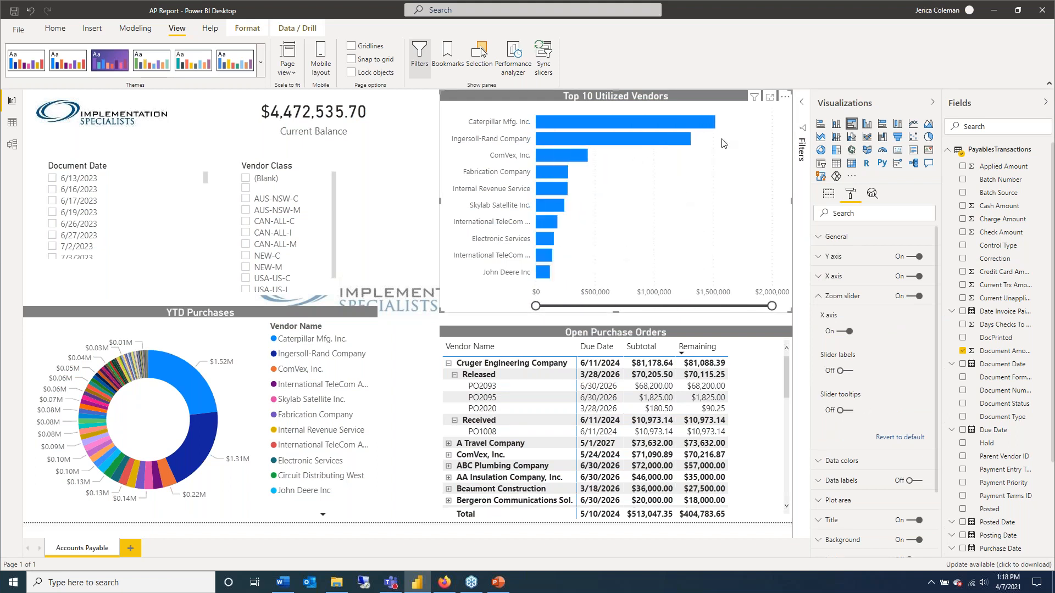
click(909, 299)
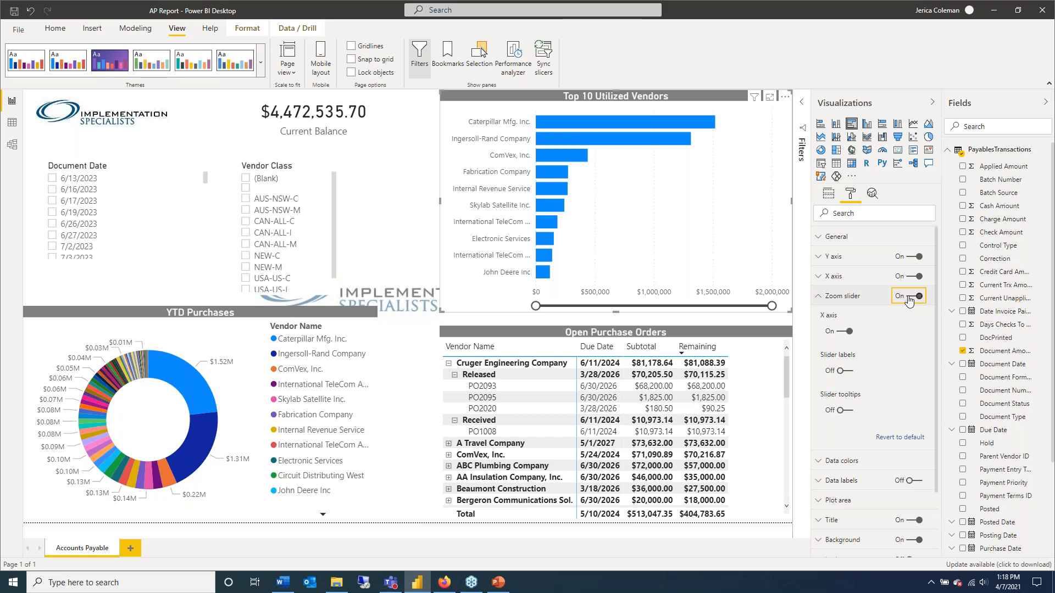
click(819, 297)
- Examine the theme and custom color choices for the bars' default color without picking one
click(821, 317)
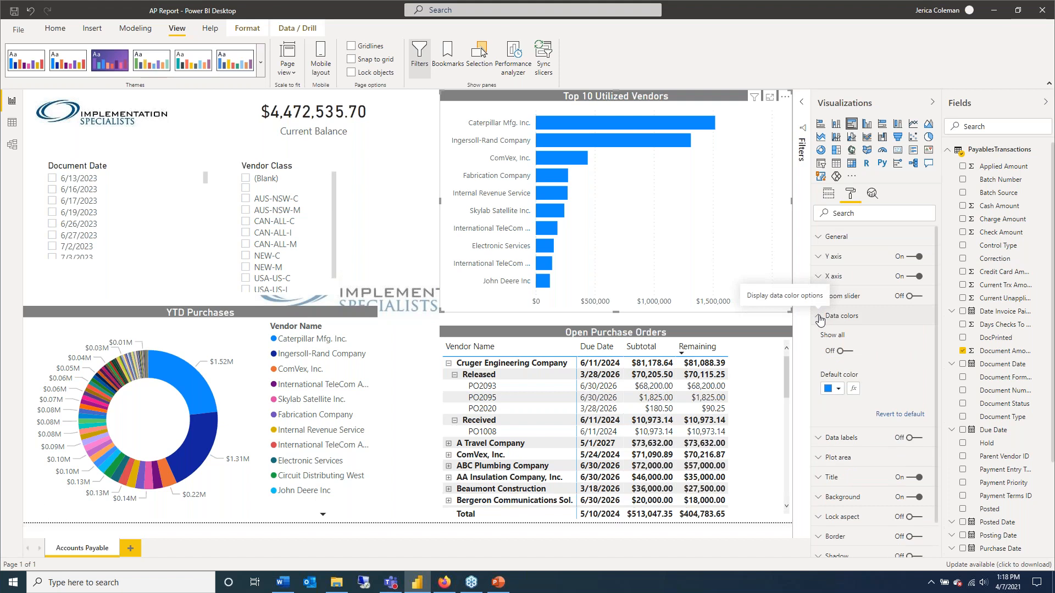
click(839, 390)
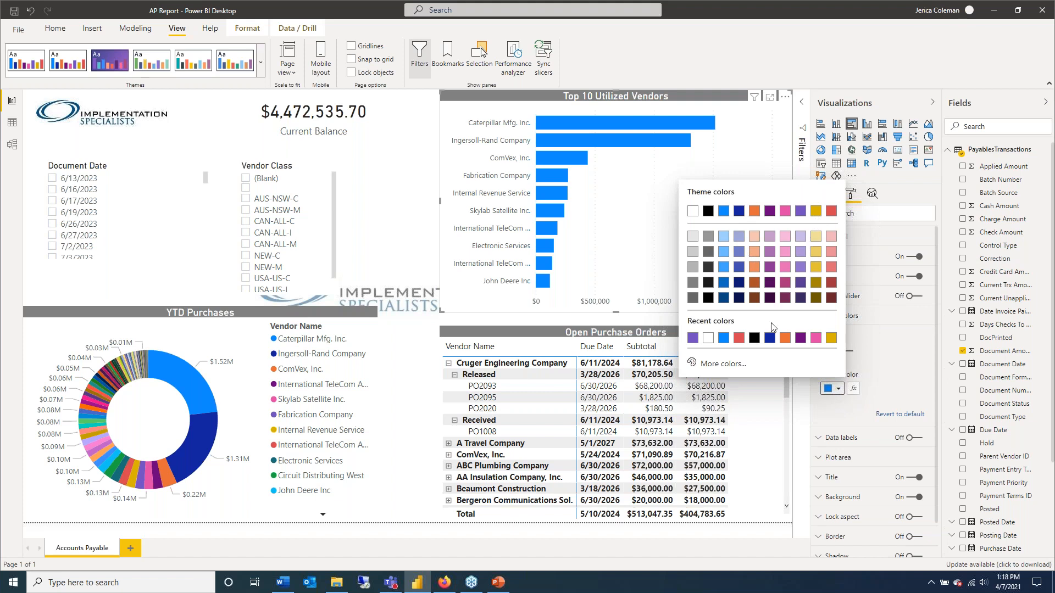
click(734, 365)
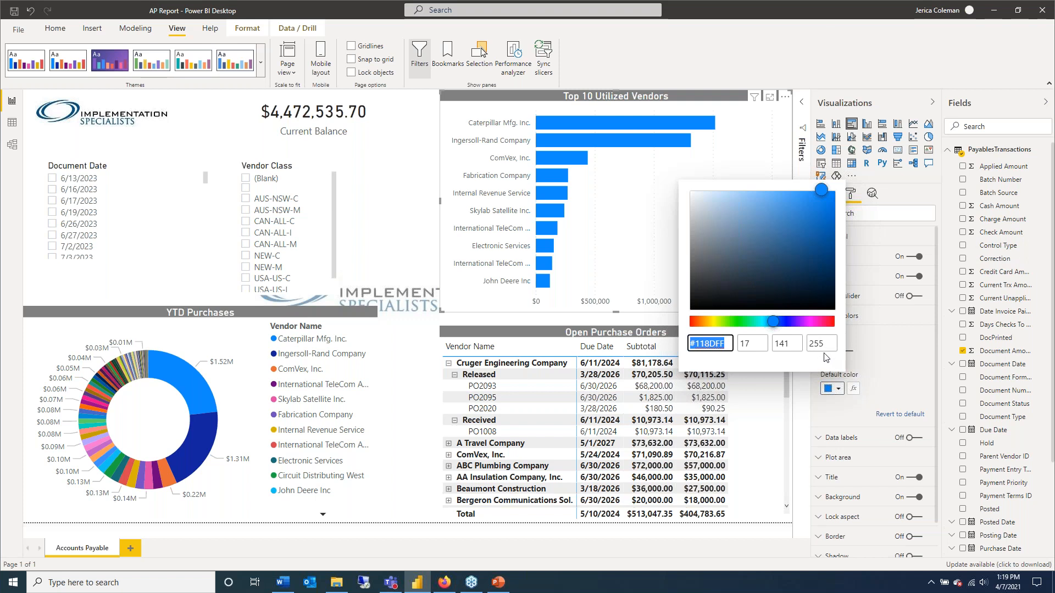
click(895, 381)
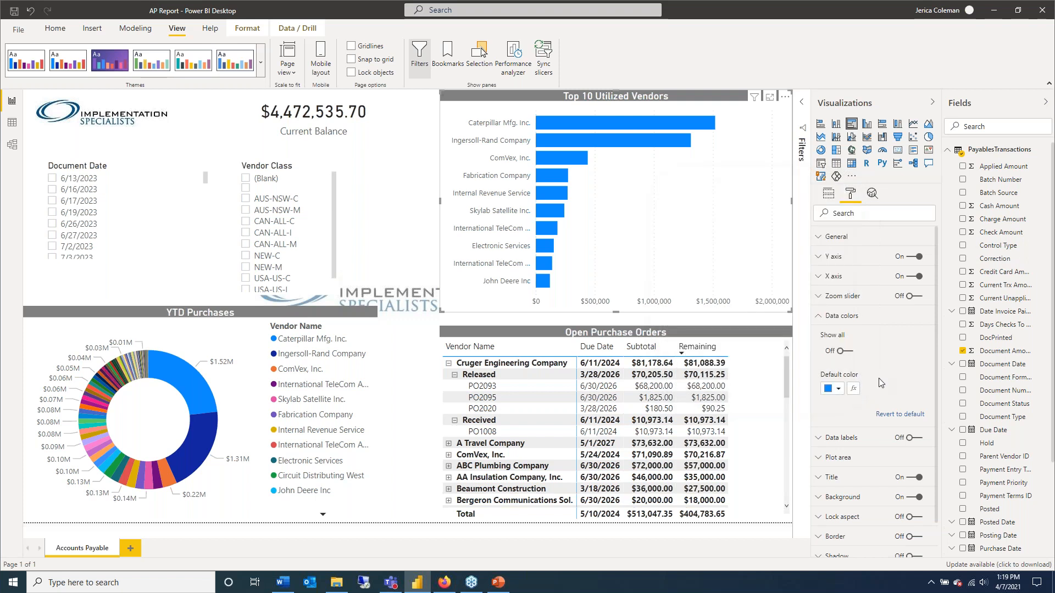
- Format the bars' default color conditionally by a color scale based on the Document Amount field of PayablesTransactions
click(854, 391)
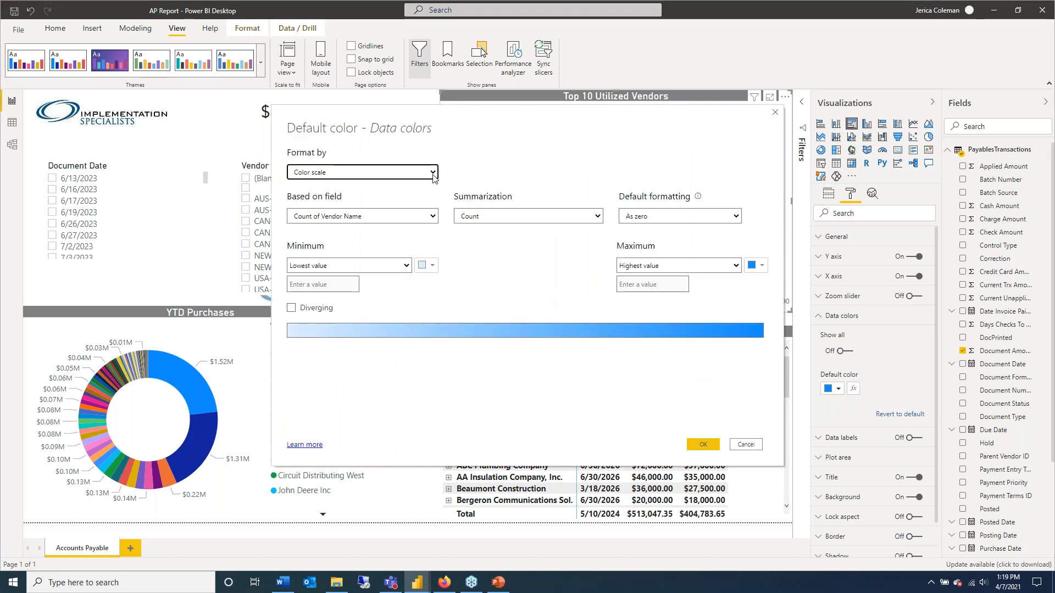
click(432, 173)
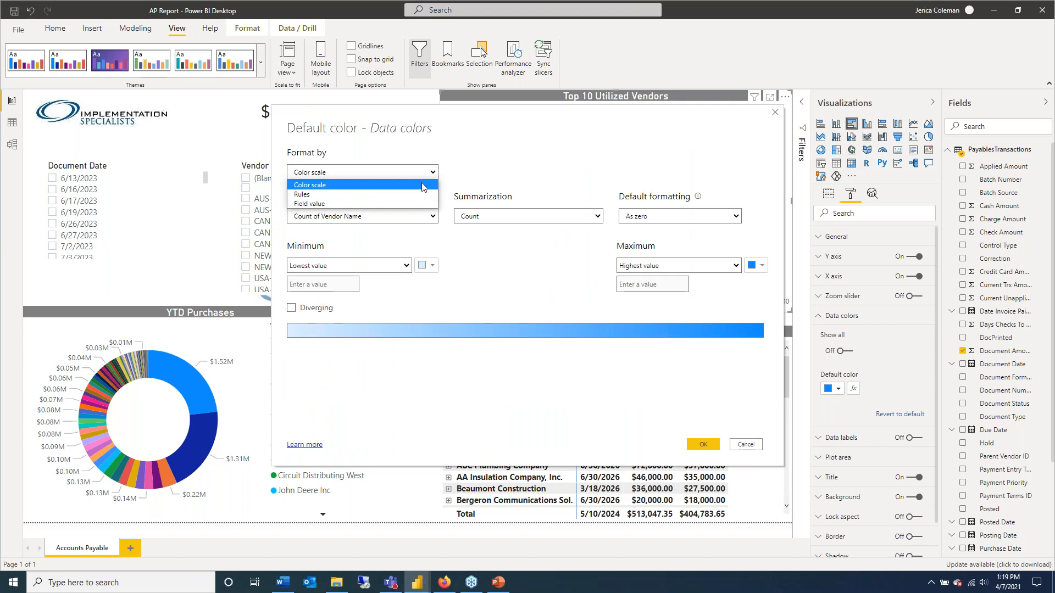
click(422, 186)
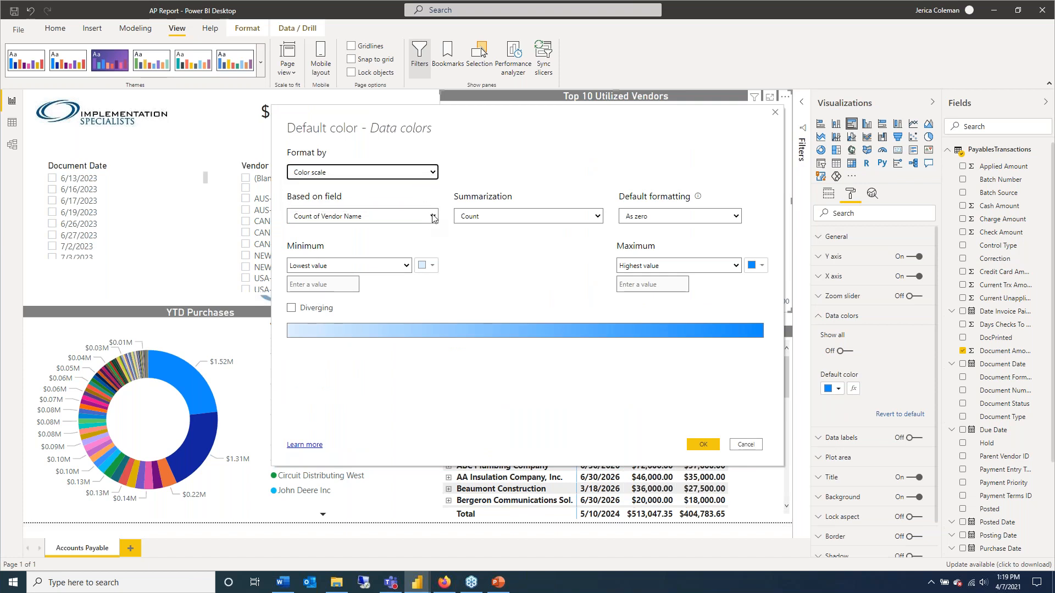
click(432, 218)
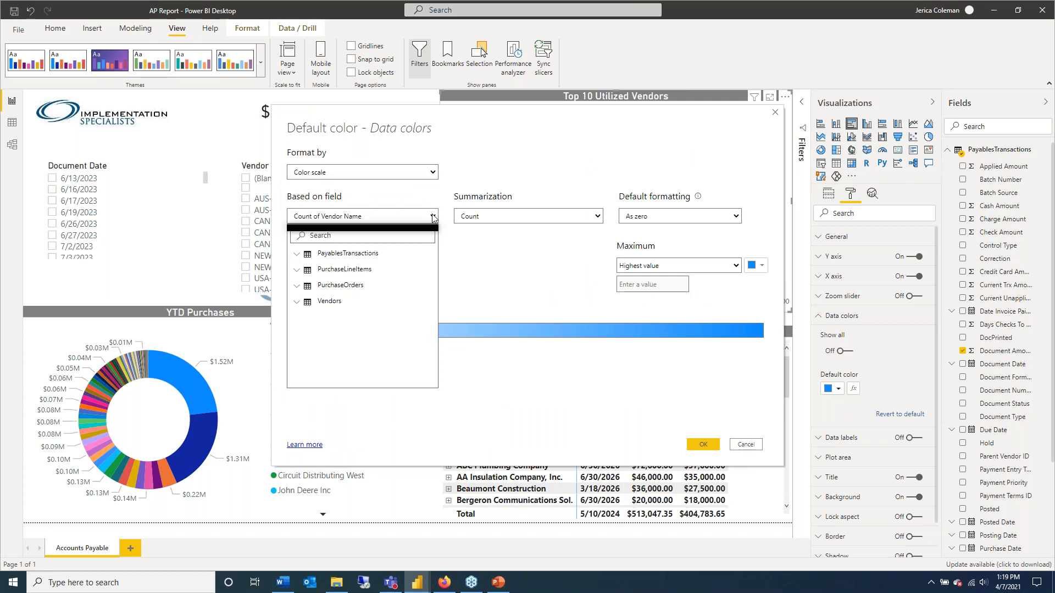
click(408, 236)
text(d)
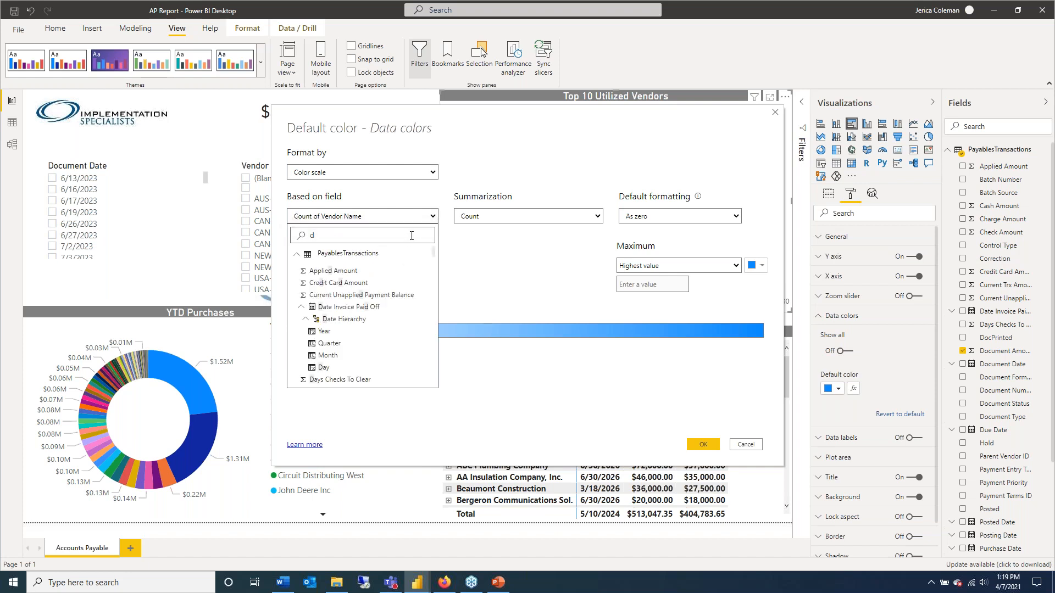
text(oc)
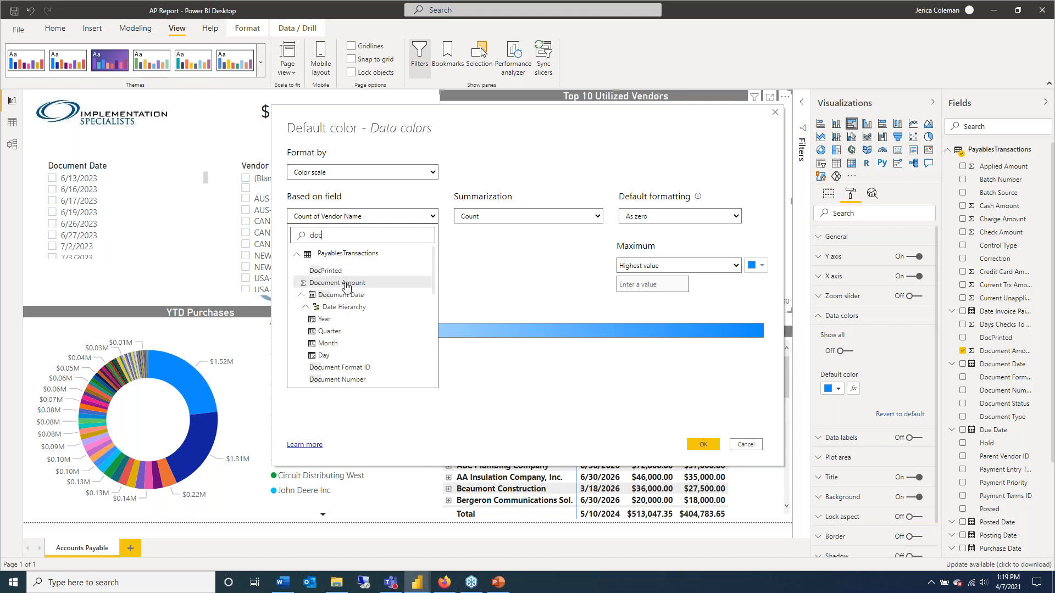
click(346, 284)
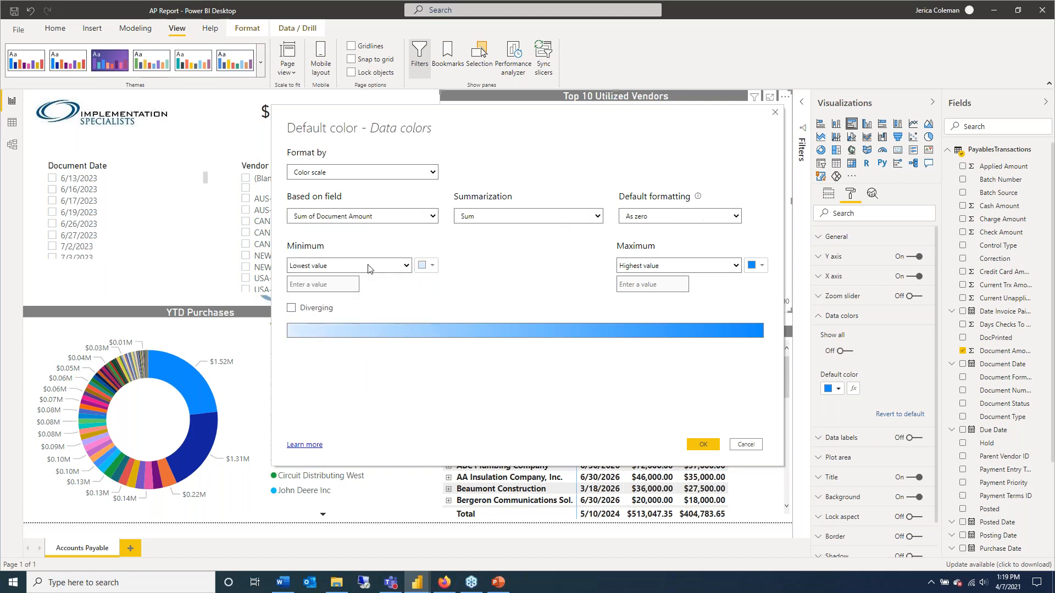
- Keep the color scale's minimum at Lowest value and apply the conditional formatting to the bars
click(352, 266)
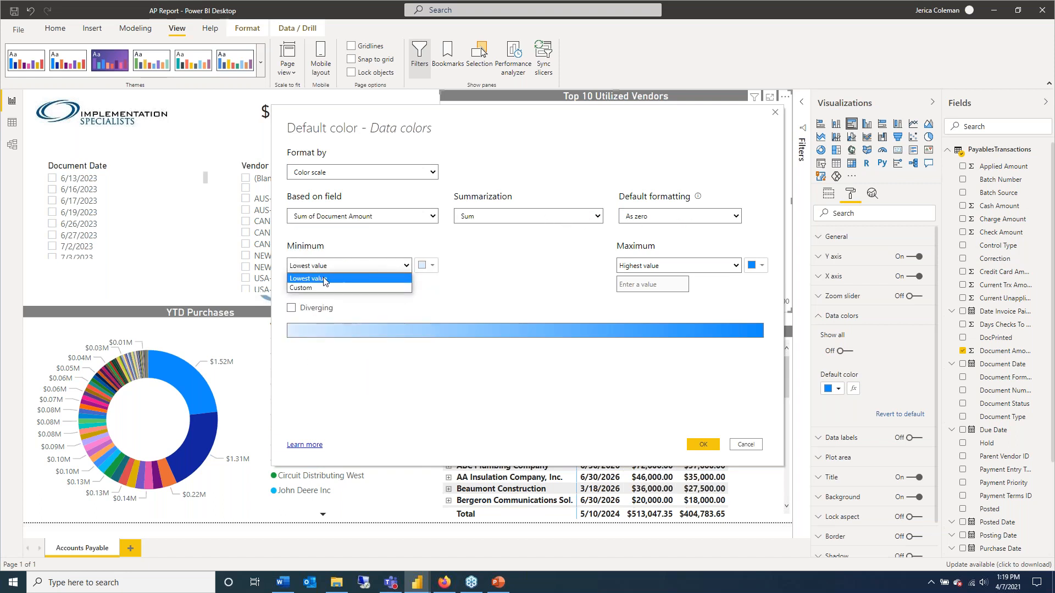
click(323, 279)
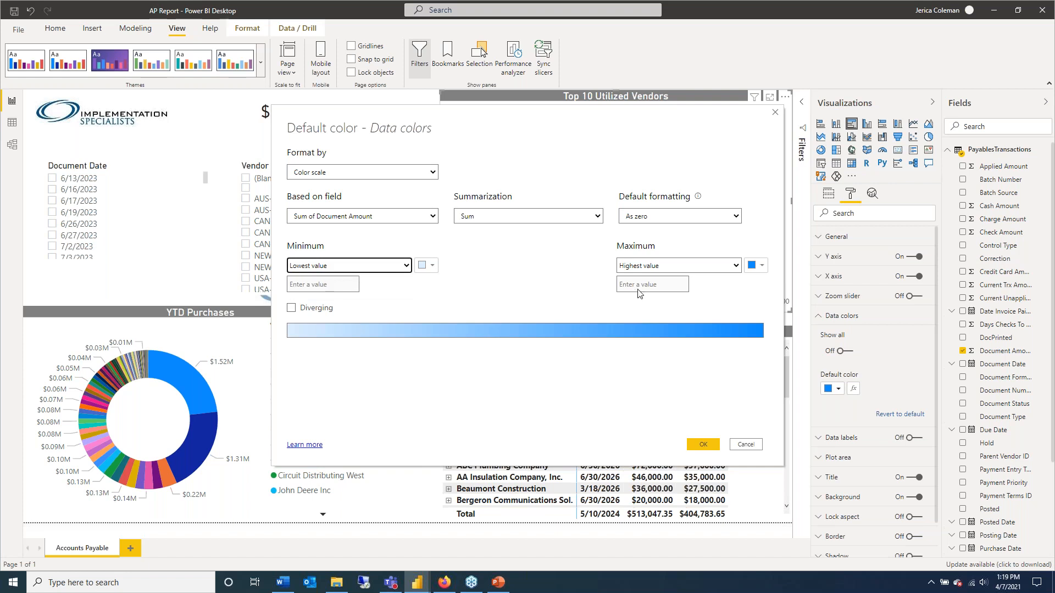
click(703, 444)
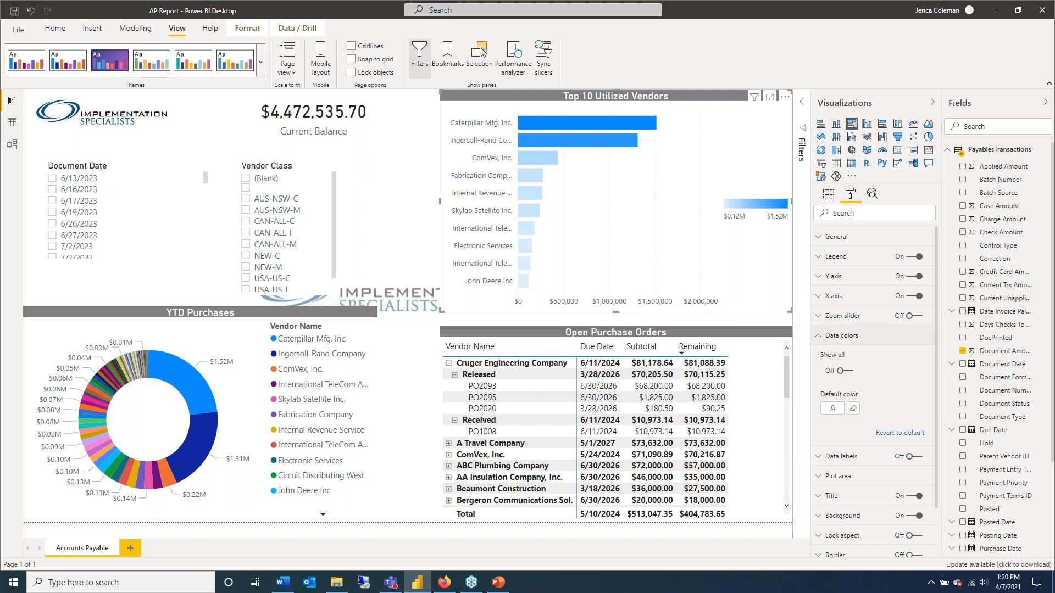
- Turn on the data labels for the bars of the Top 10 Utilized Vendors chart
click(818, 336)
click(824, 355)
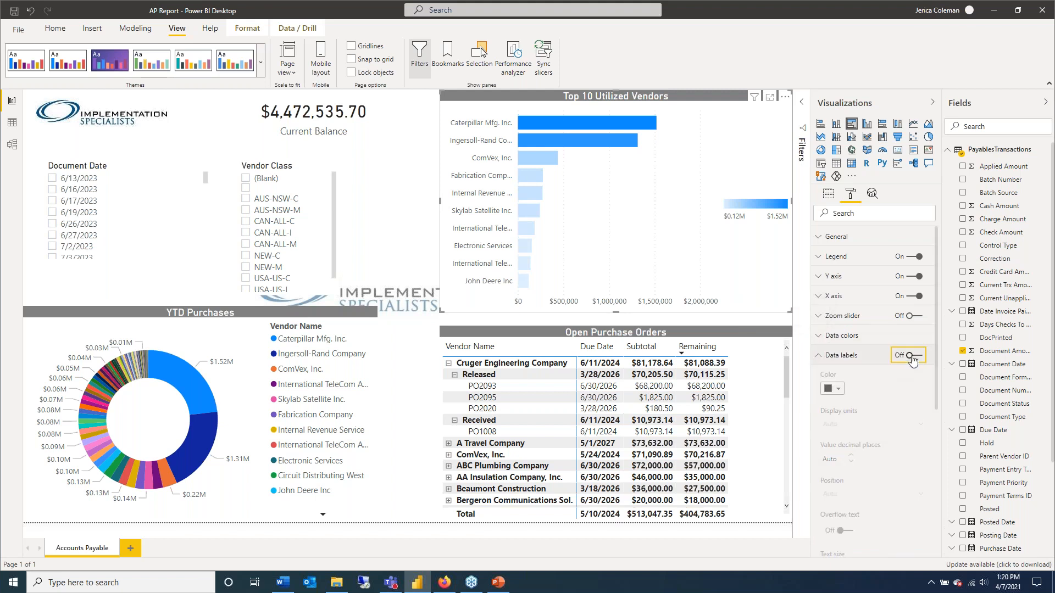
click(912, 357)
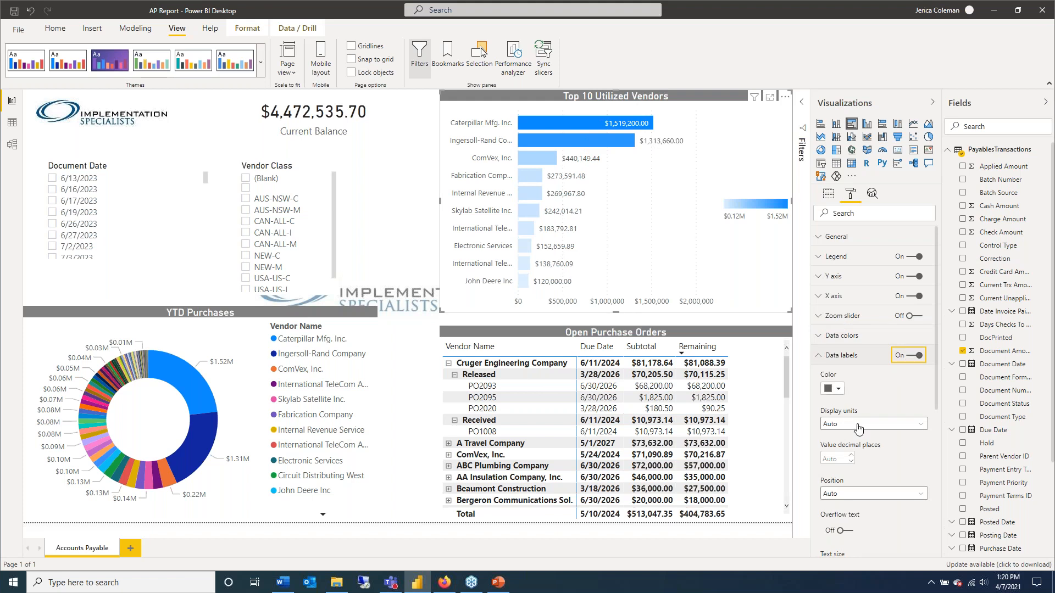
- Try the Inside end position for the chart's data labels and set the position back to Auto
scroll(856, 411, down, 1)
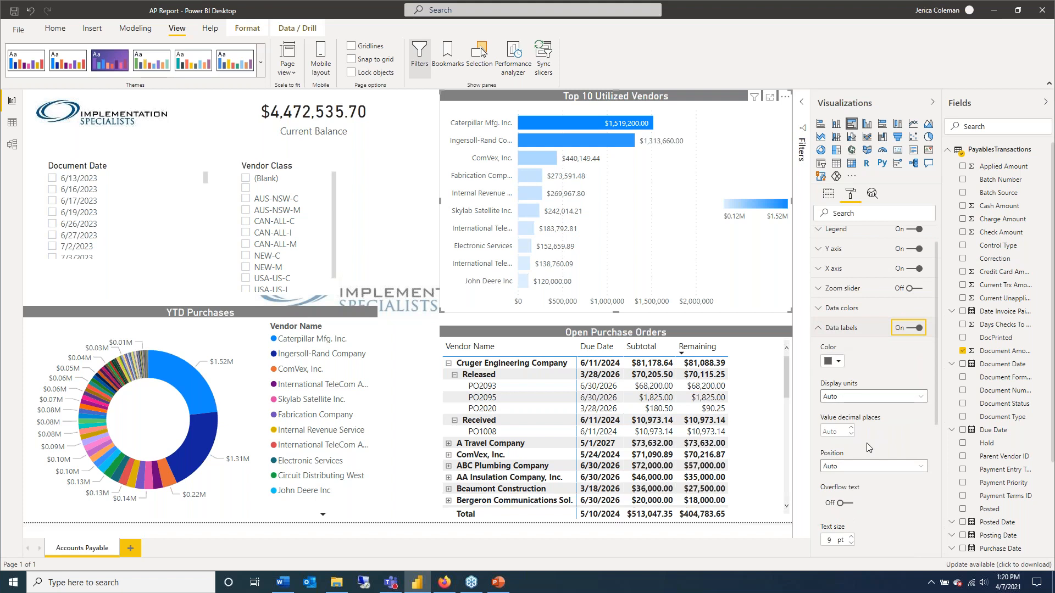
click(874, 466)
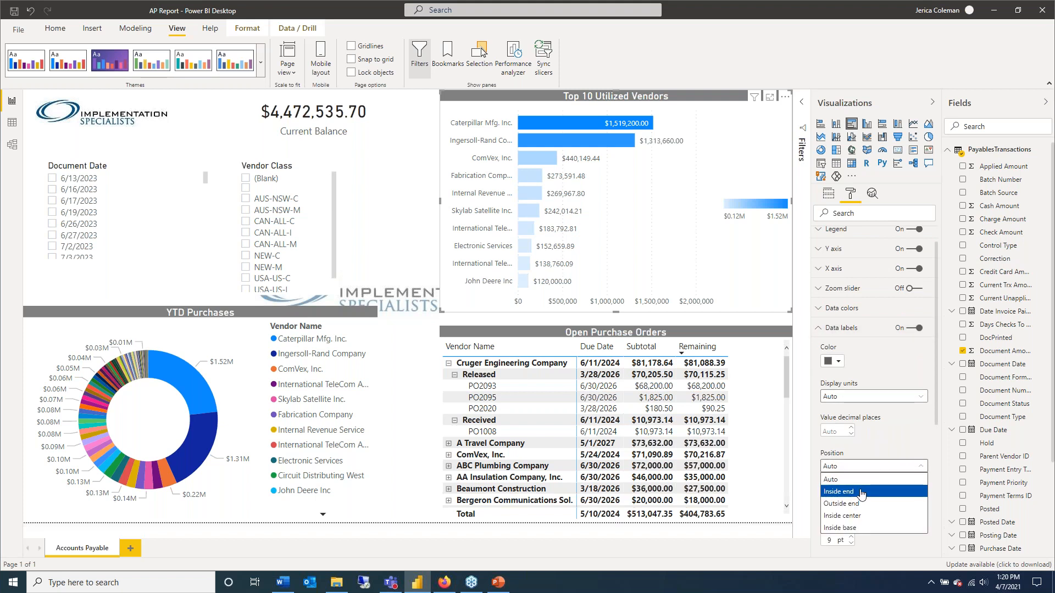
click(871, 492)
click(875, 468)
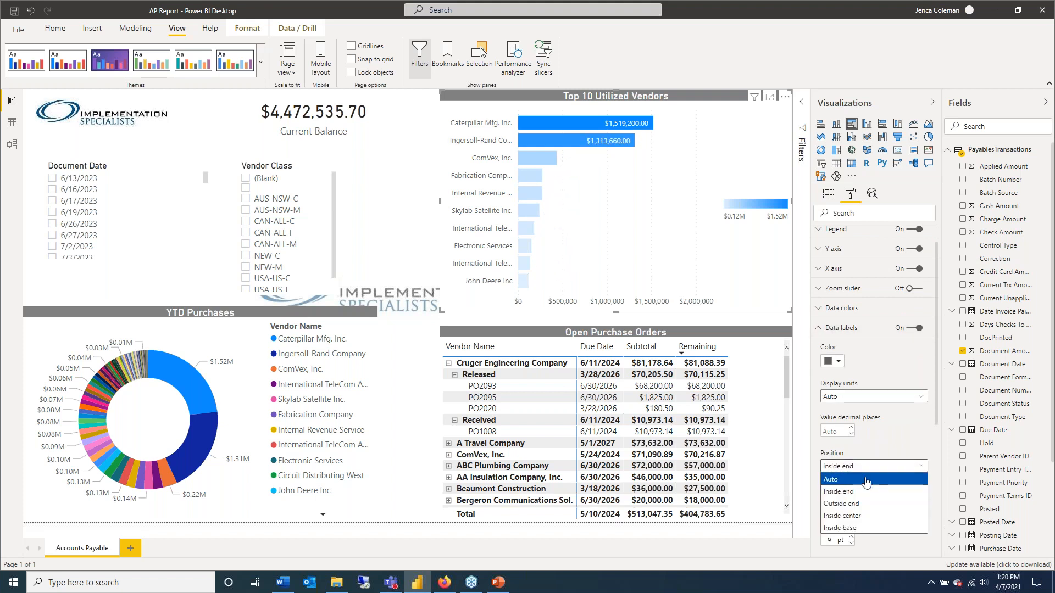
click(866, 482)
scroll(874, 478, down, 2)
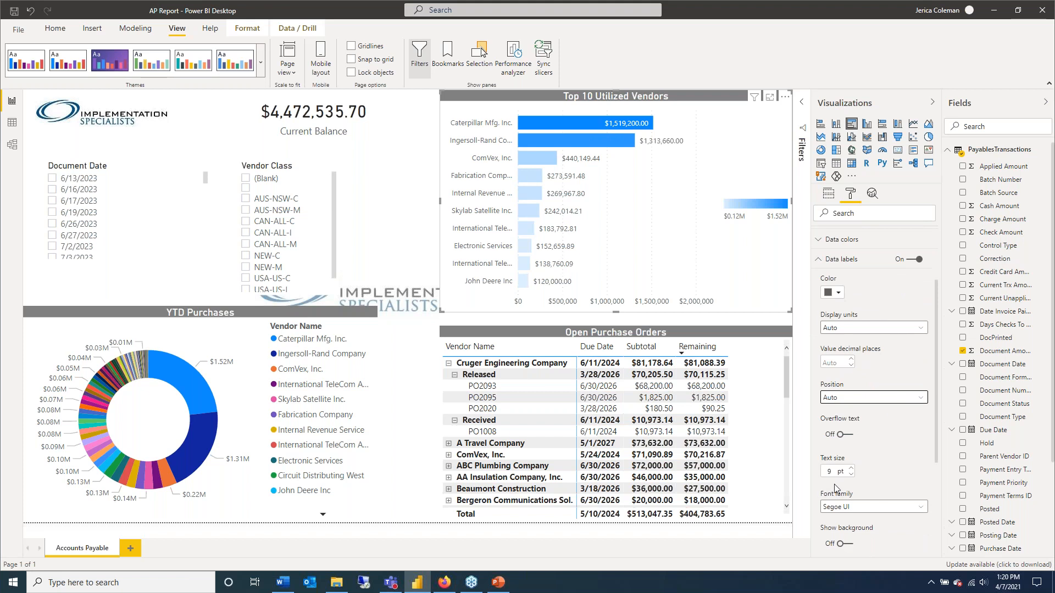
scroll(875, 475, up, 3)
click(819, 356)
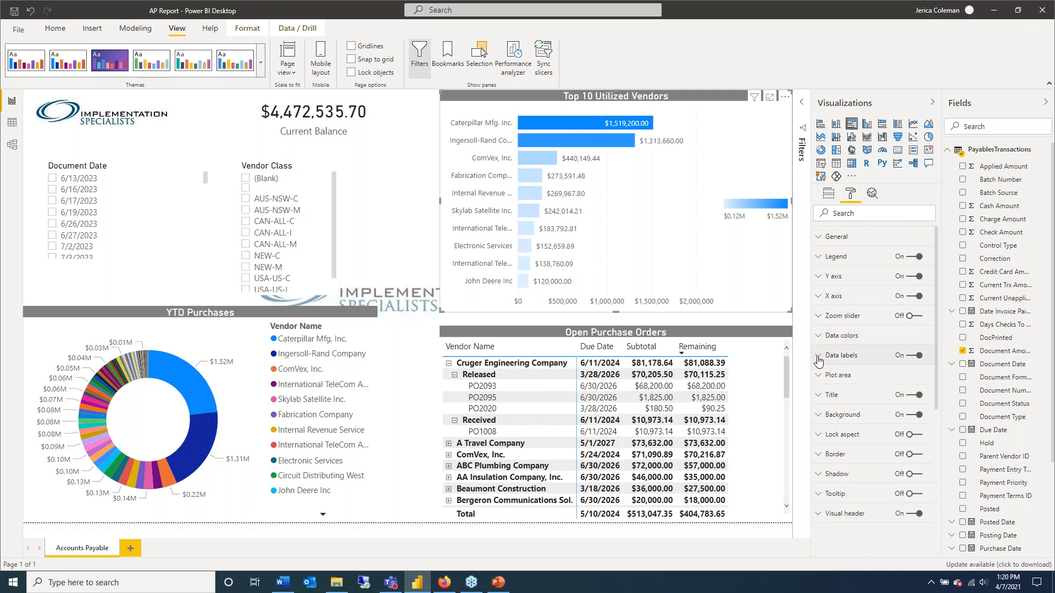
- Set the chart's plot area transparency to 100 % and add Example.jpg as the plot area image
click(819, 378)
scroll(875, 371, down, 1)
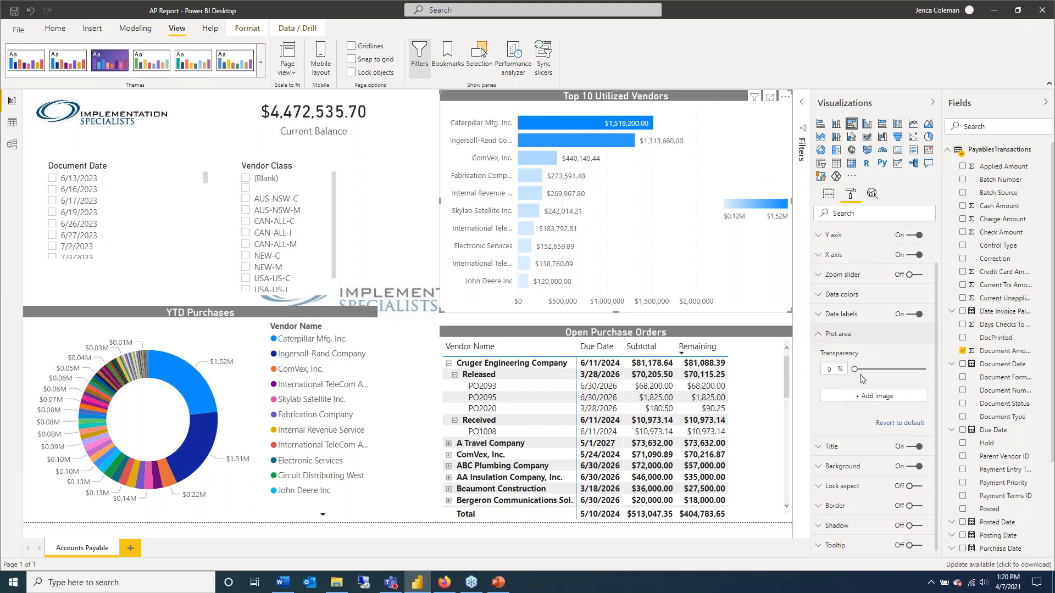
drag(855, 369, 931, 371)
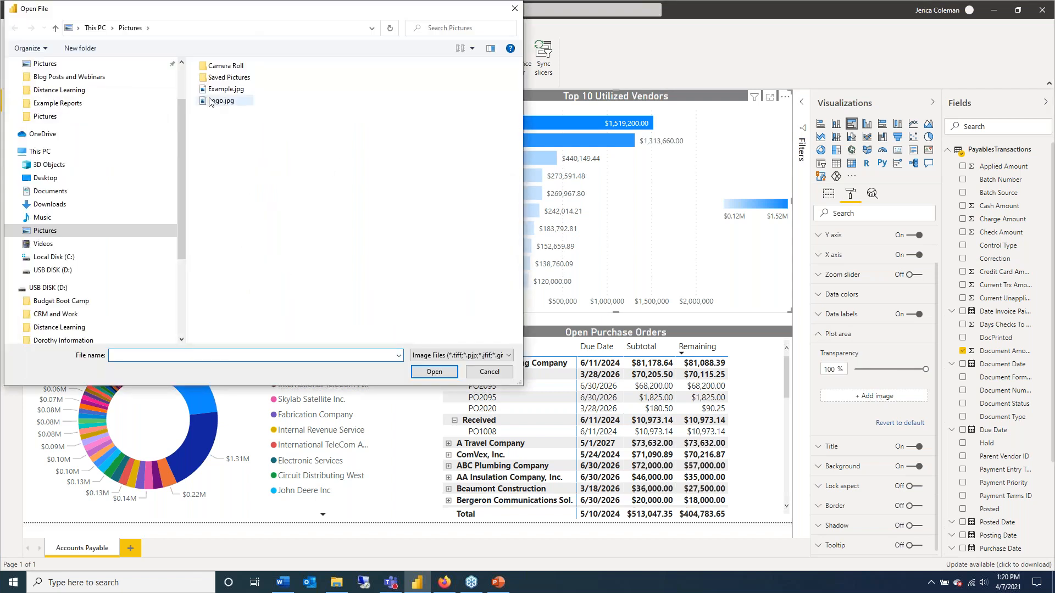
click(226, 89)
click(435, 372)
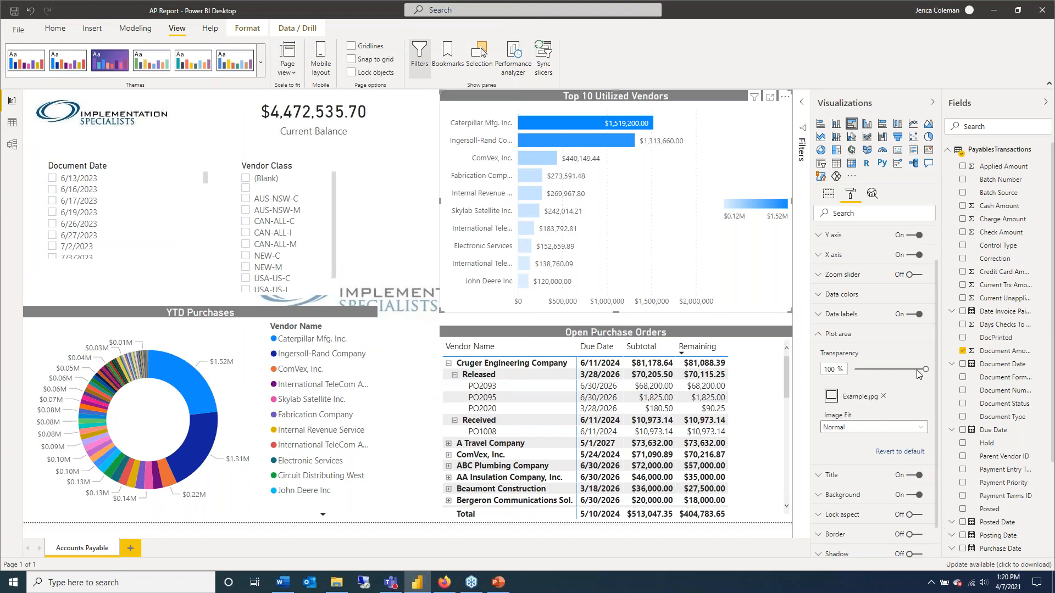
- Set the plot area's image fit to Fit and its transparency to 93 %
drag(926, 369, 893, 370)
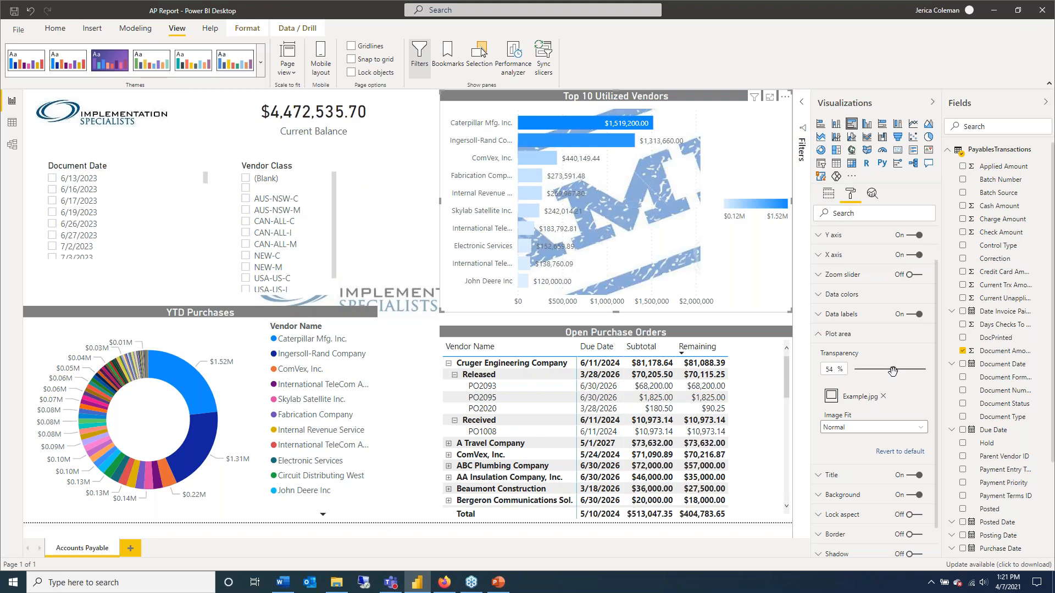
drag(893, 369, 907, 369)
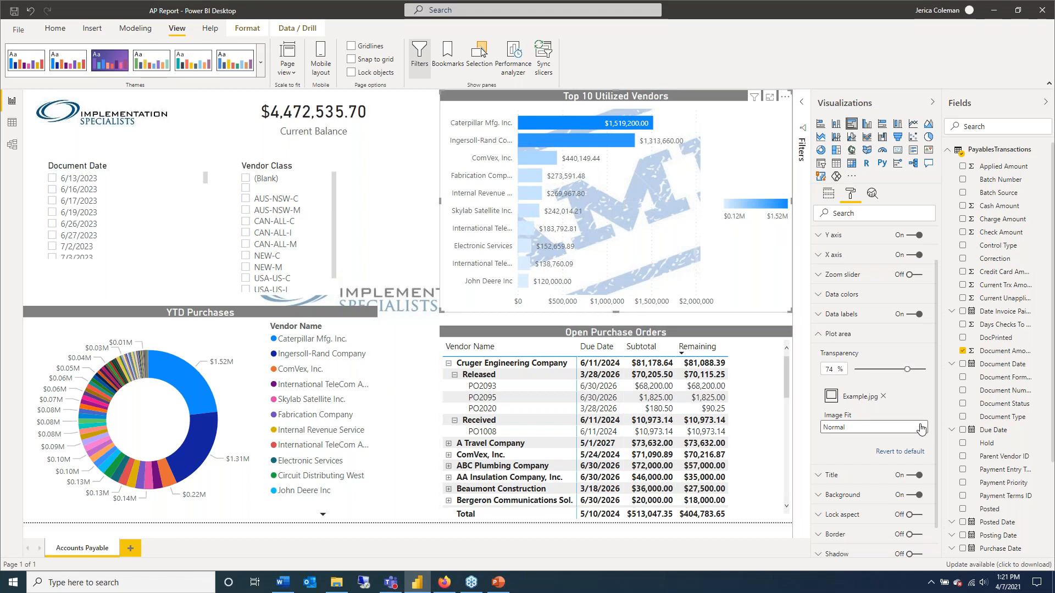
click(844, 427)
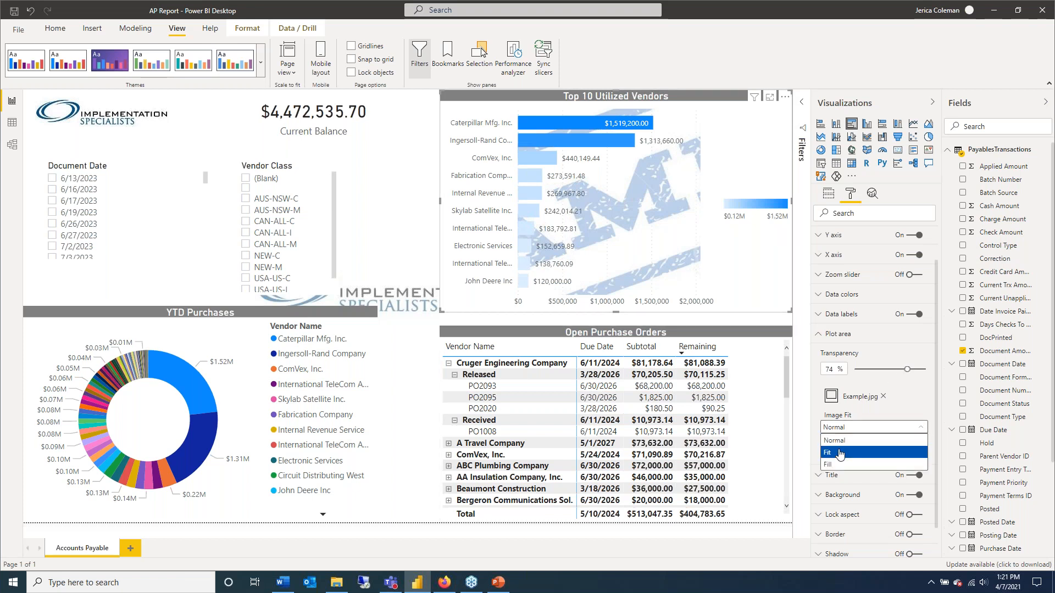
click(839, 453)
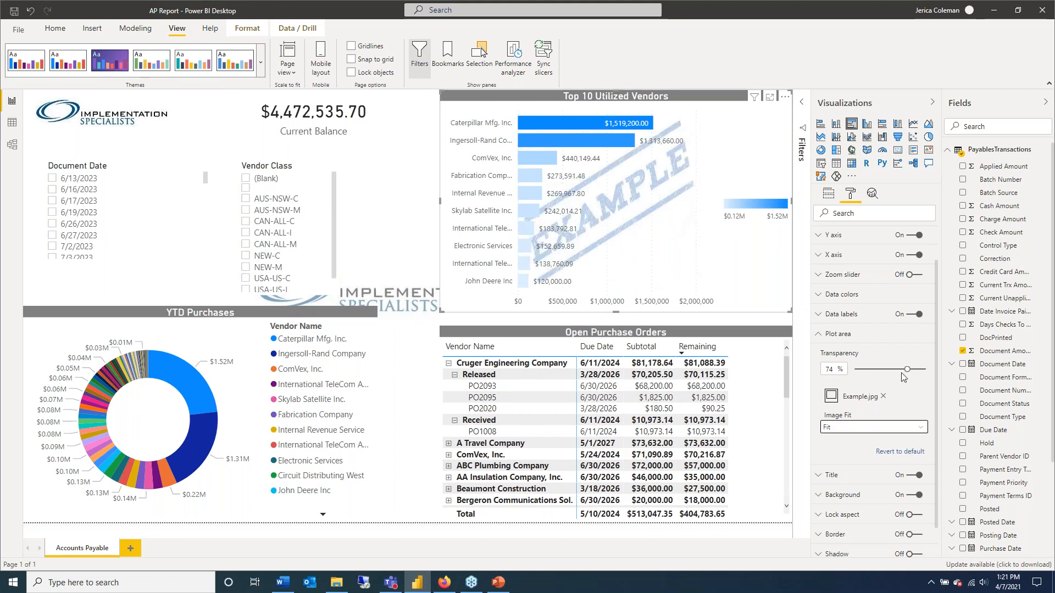
drag(907, 368, 921, 367)
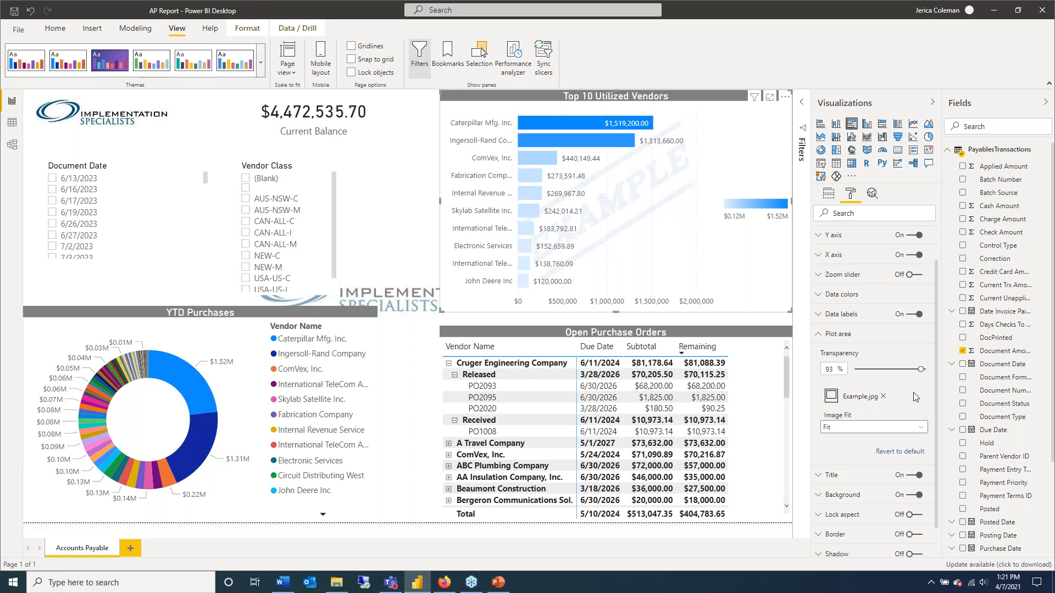
click(822, 340)
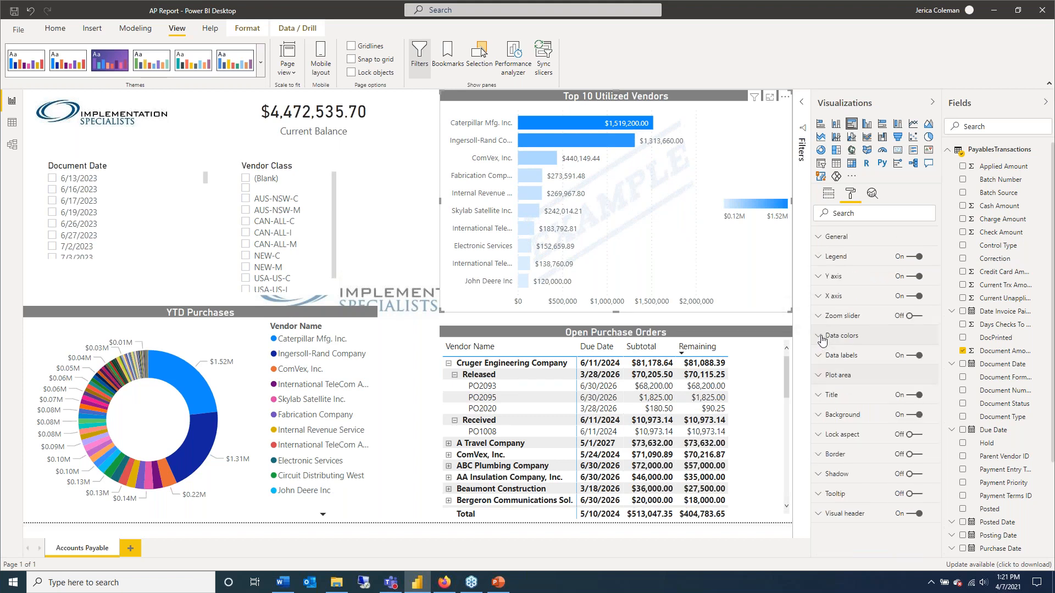
- Try left and right alignment for the Top 10 Utilized Vendors title and set it back to centered
click(818, 395)
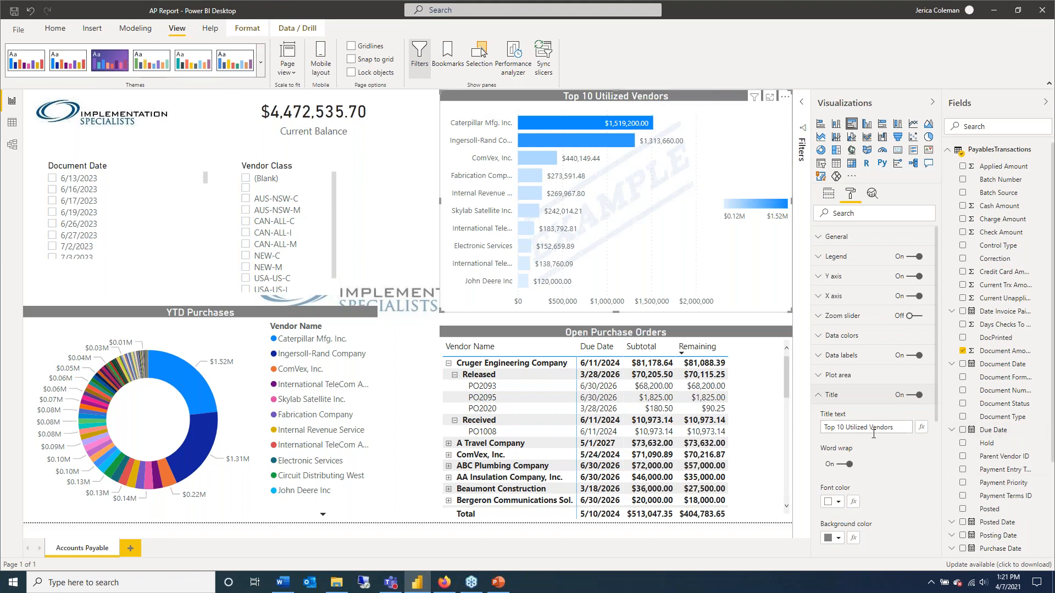
scroll(874, 434, down, 2)
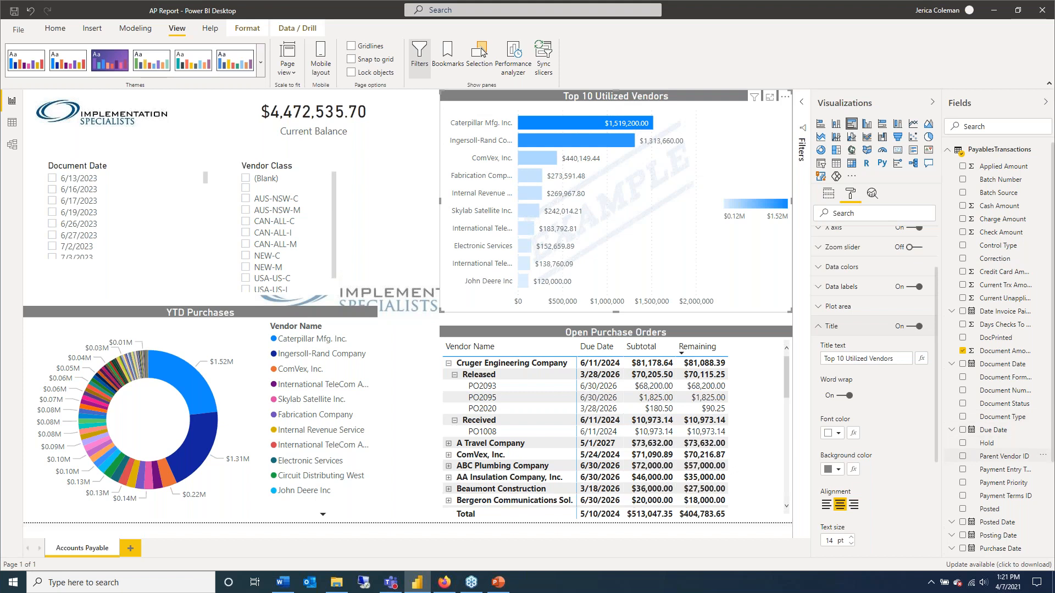
scroll(826, 486, down, 1)
click(826, 490)
click(853, 490)
click(840, 493)
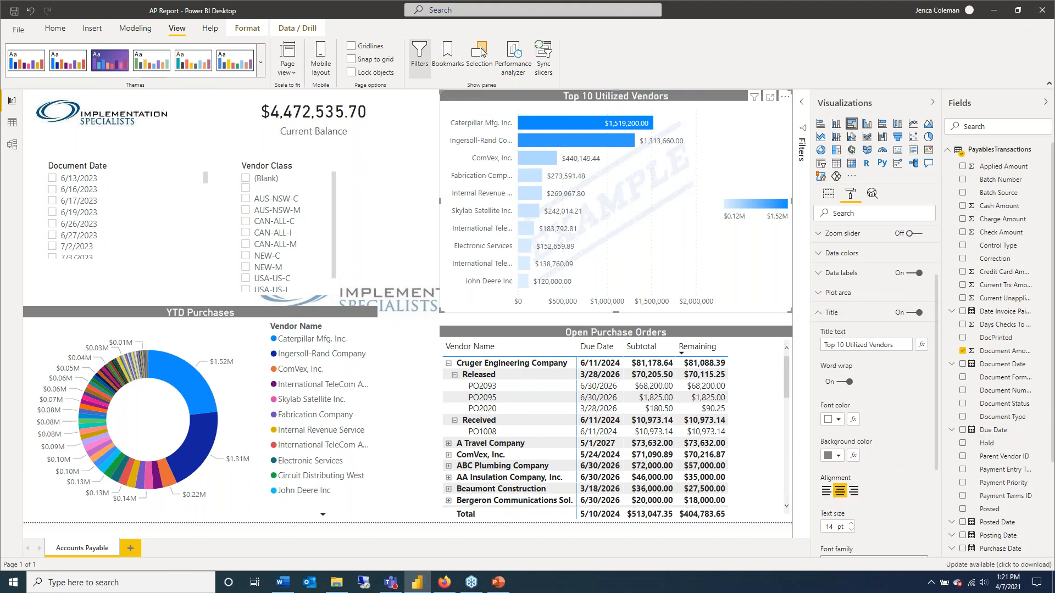
click(819, 313)
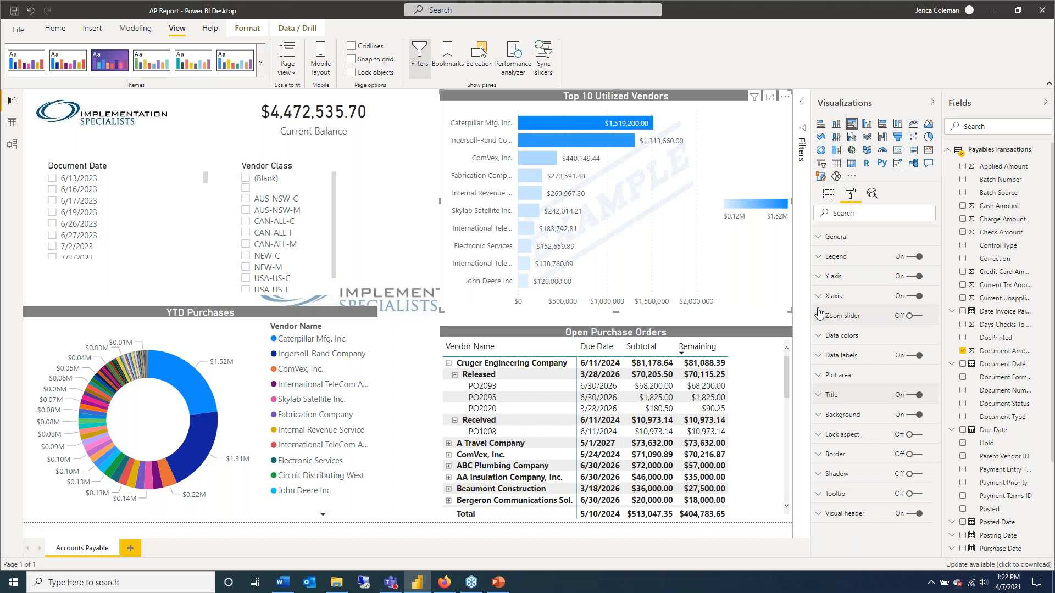
- Make the background of the Top 10 Utilized Vendors chart fully transparent
click(818, 419)
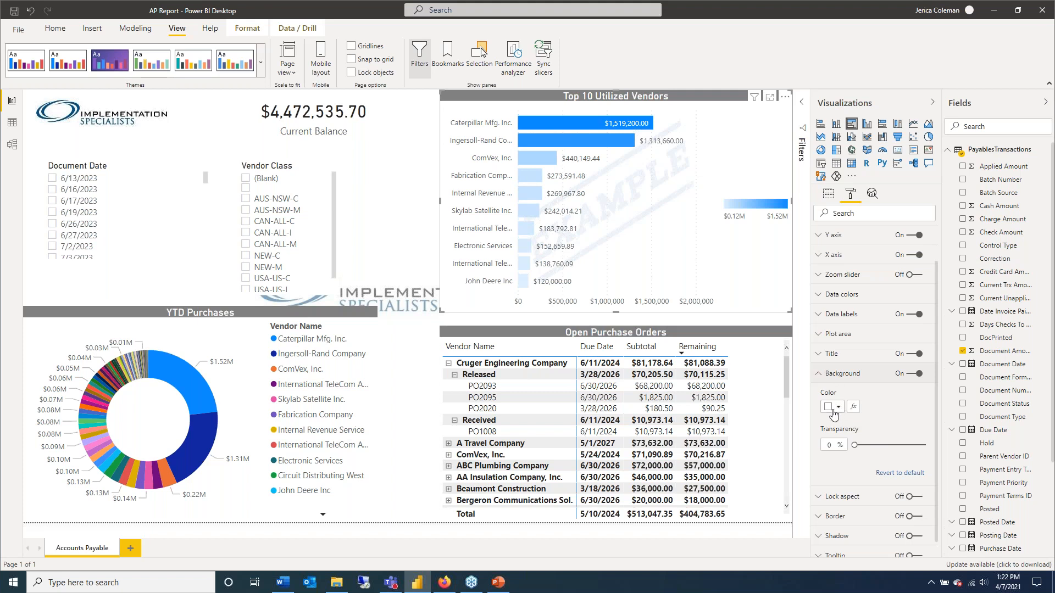
drag(853, 444, 926, 445)
click(440, 298)
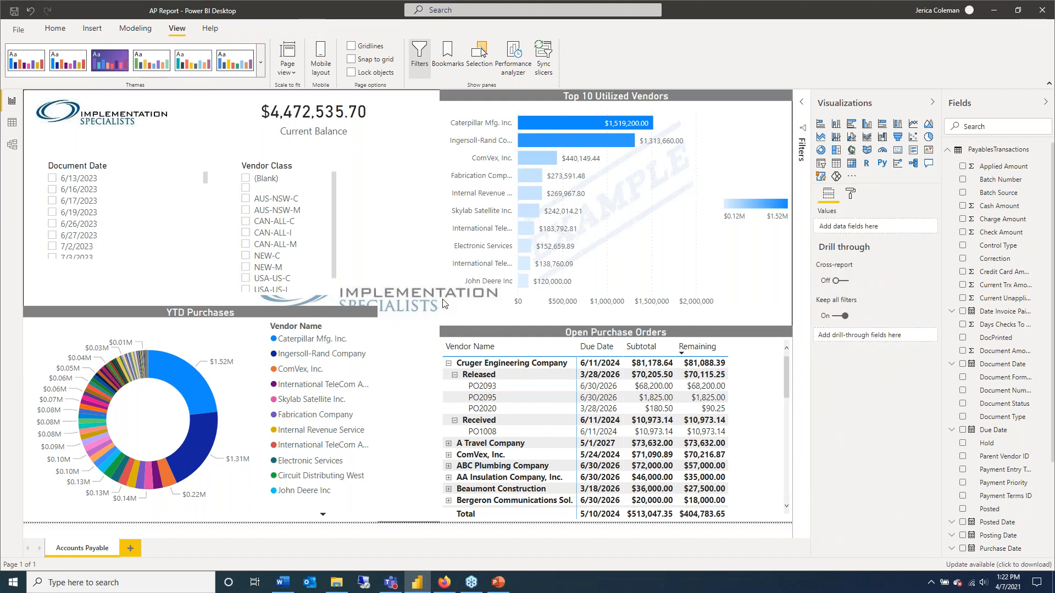
- Turn on the border of the Top 10 Utilized Vendors chart and color it pink
click(740, 260)
click(851, 194)
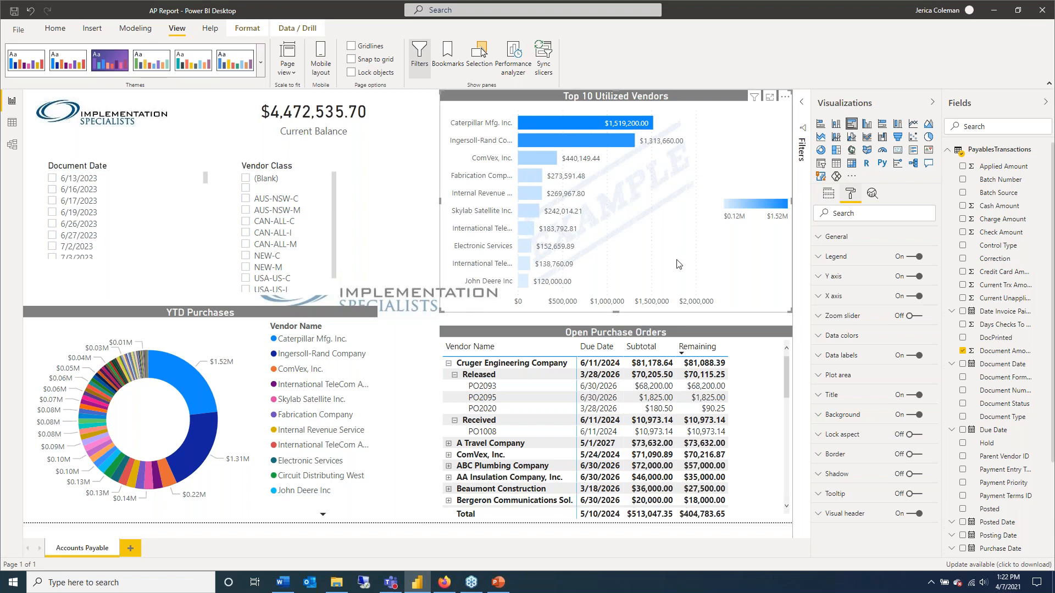
click(835, 455)
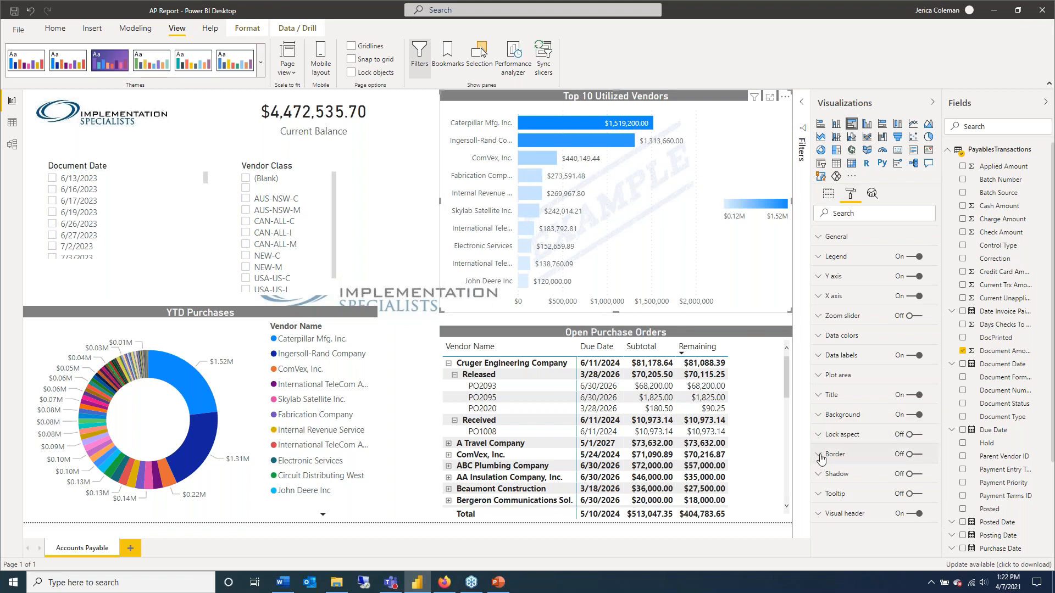
scroll(912, 399, down, 1)
click(911, 393)
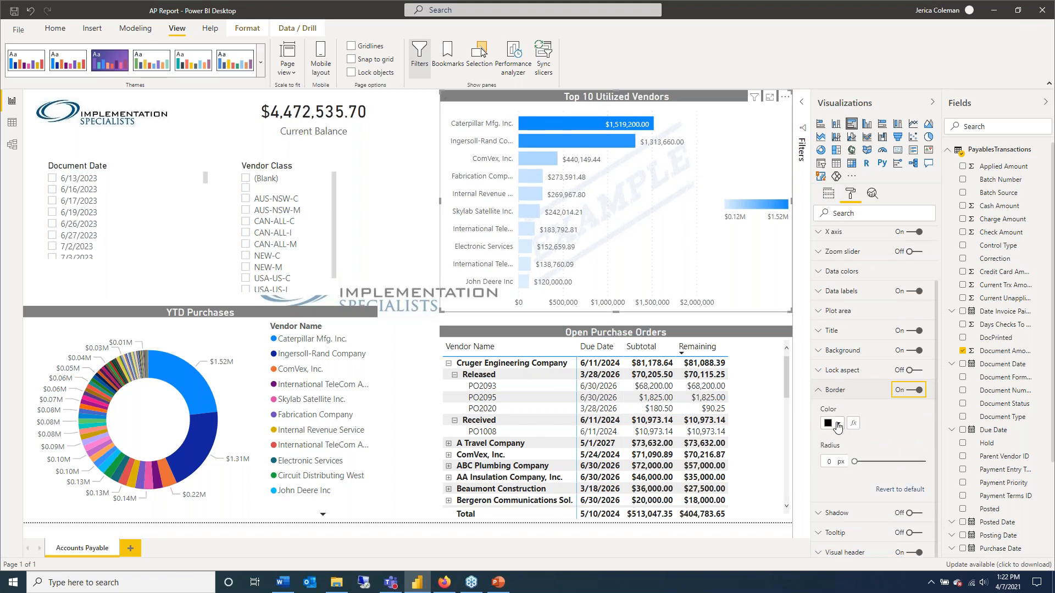
click(838, 424)
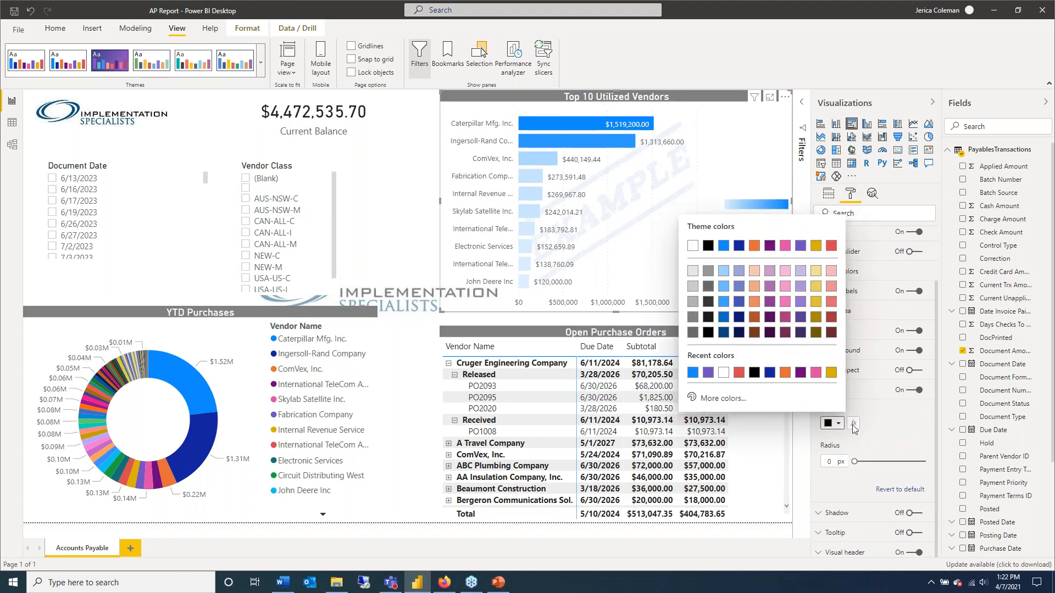
click(816, 373)
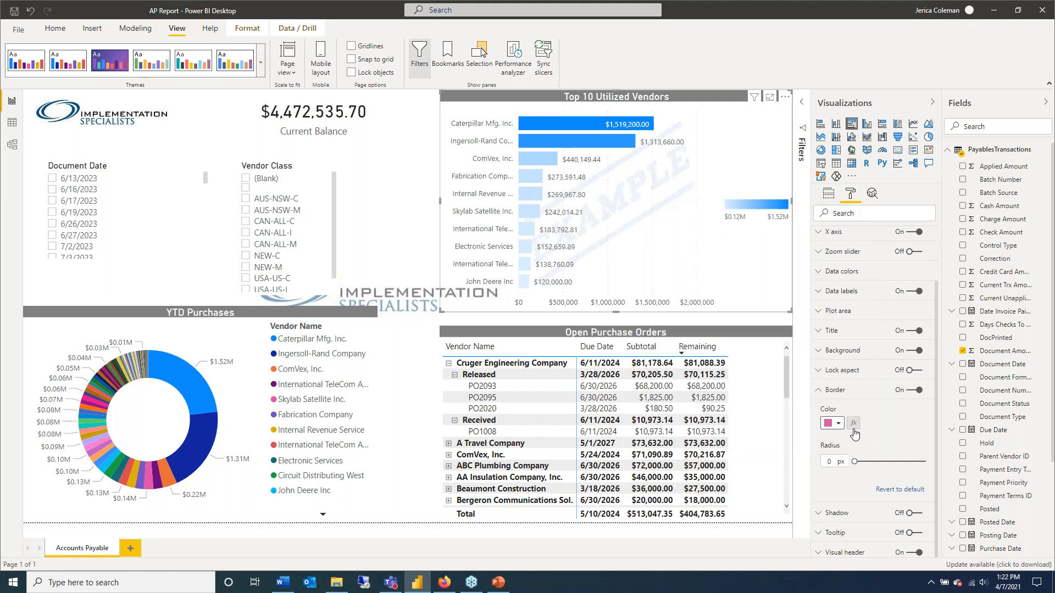
- Round the border's corners to a radius of 19 px and move the chart slightly down the page
drag(855, 462, 898, 462)
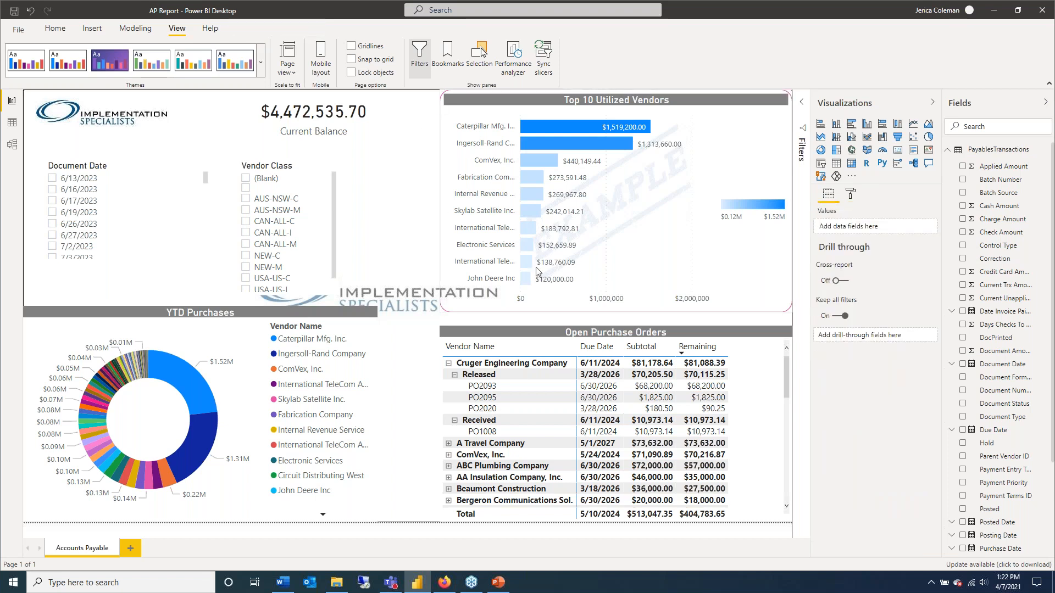
drag(699, 99, 700, 104)
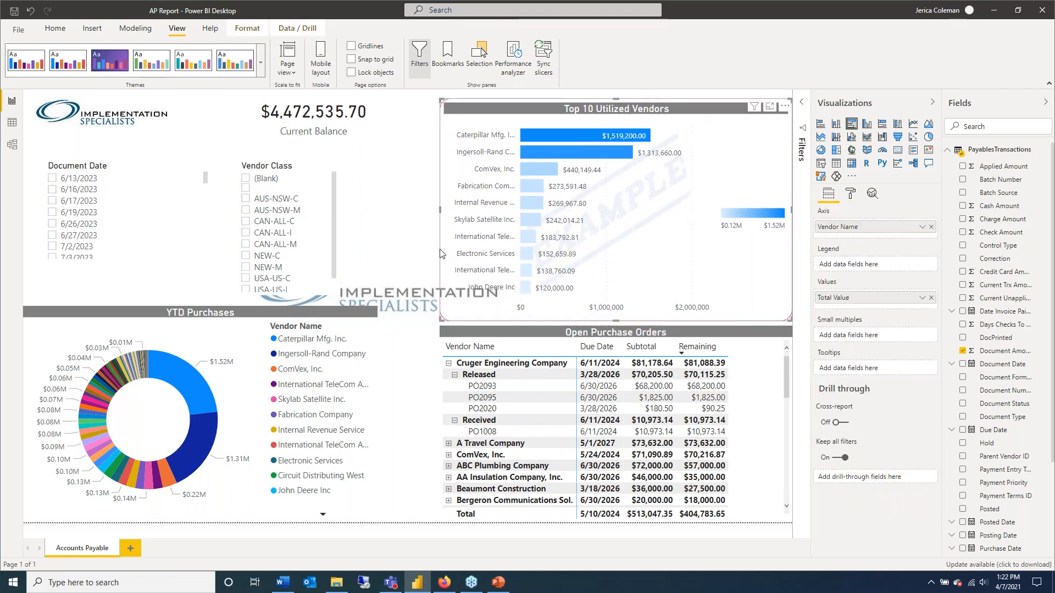
click(413, 186)
- Reduce the border radius of the Top 10 Utilized Vendors chart to 12 px
click(705, 187)
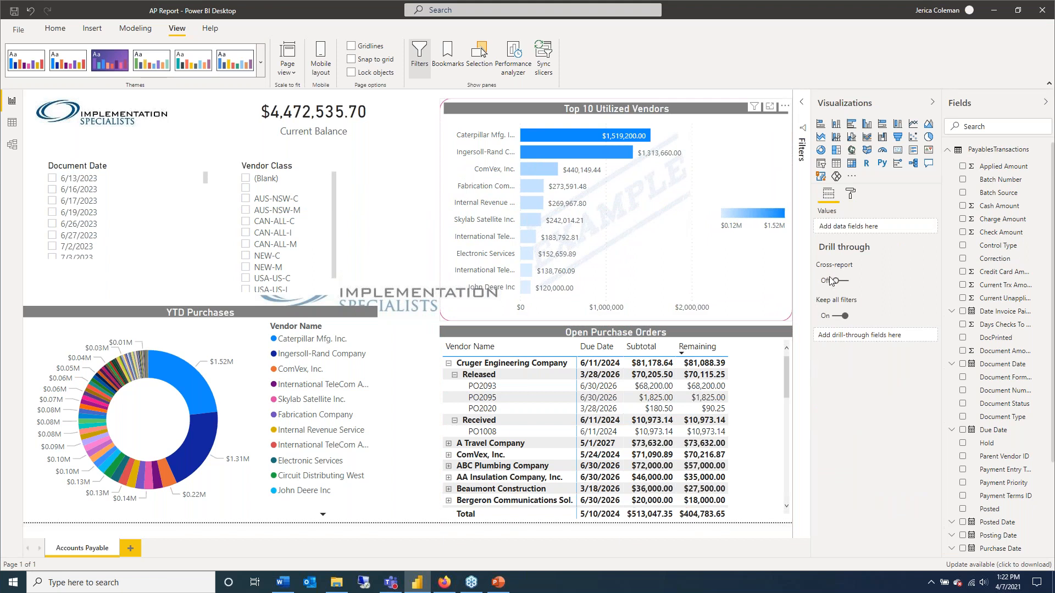
click(851, 198)
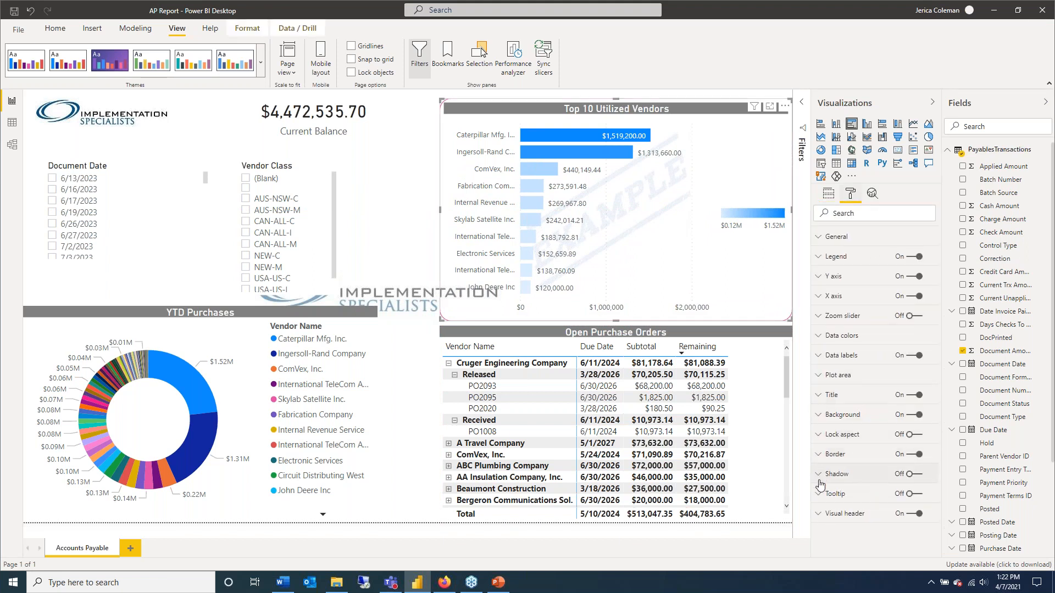
click(821, 460)
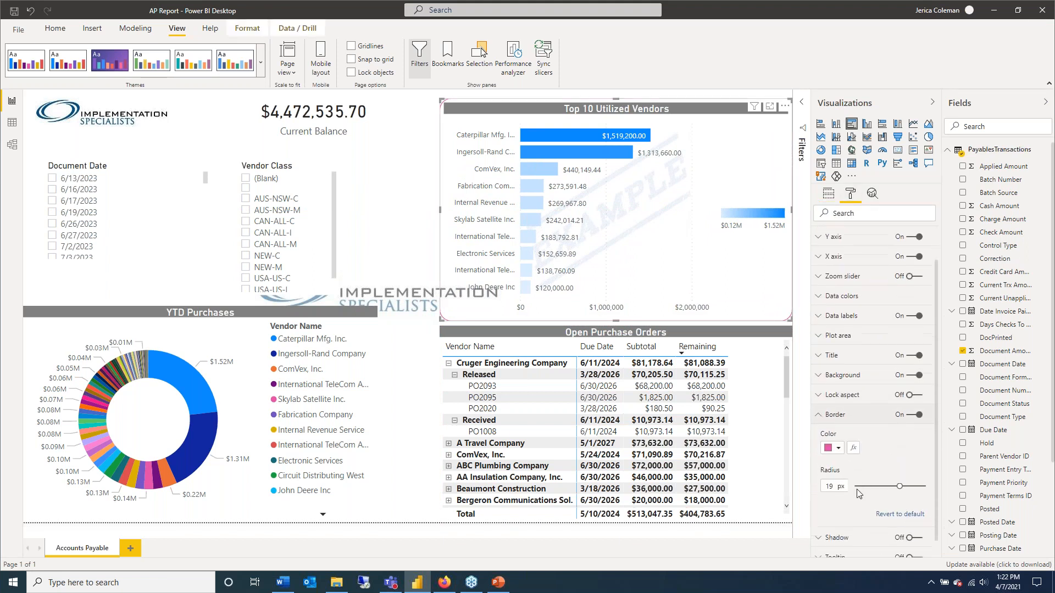
drag(900, 462, 884, 462)
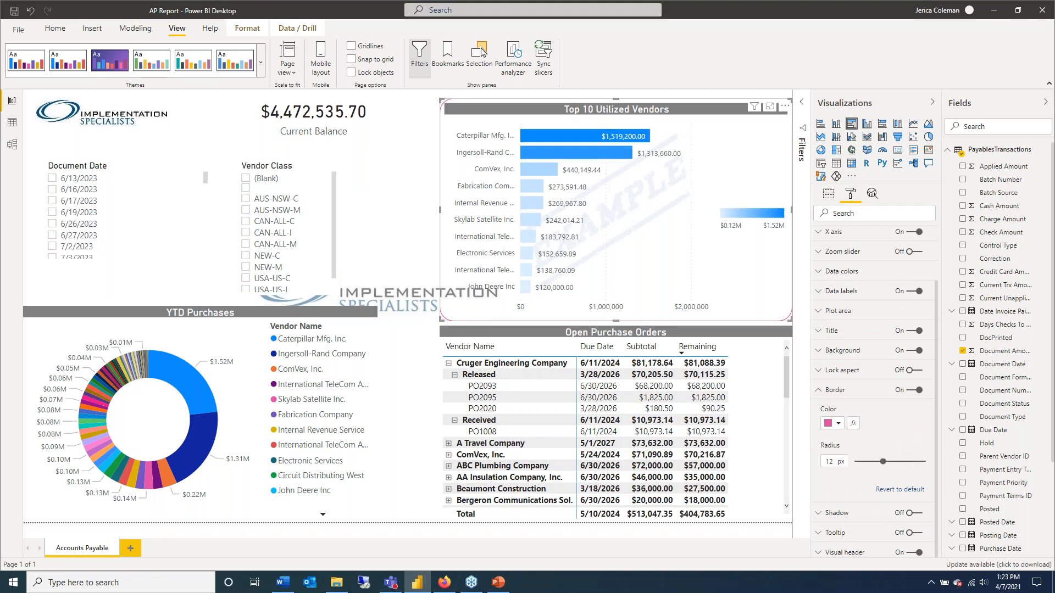
click(421, 117)
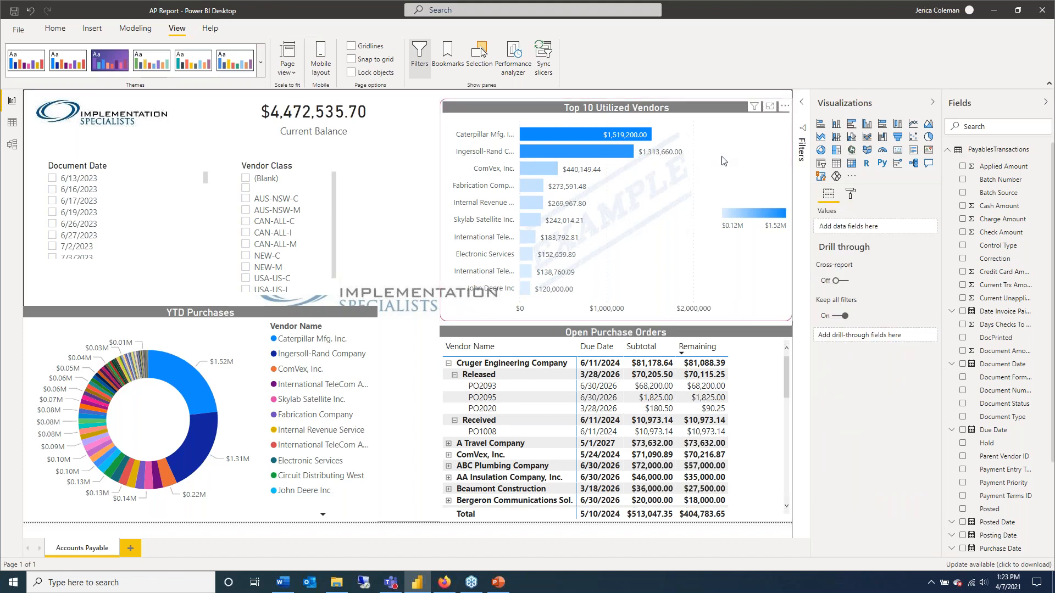
click(699, 113)
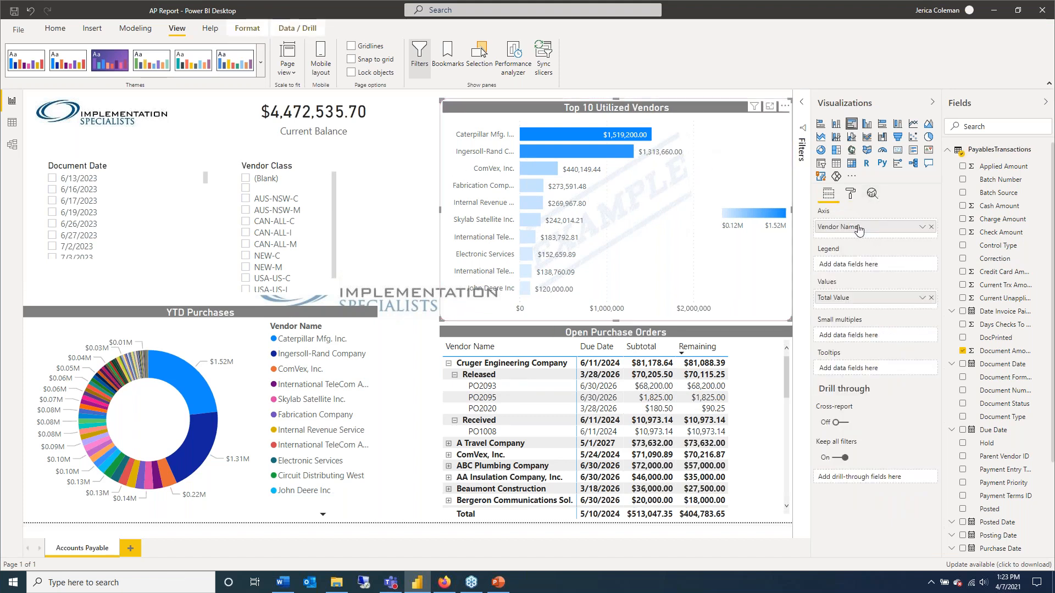
- Turn on the shadow of the Top 10 Utilized Vendors chart and color it light red
click(851, 194)
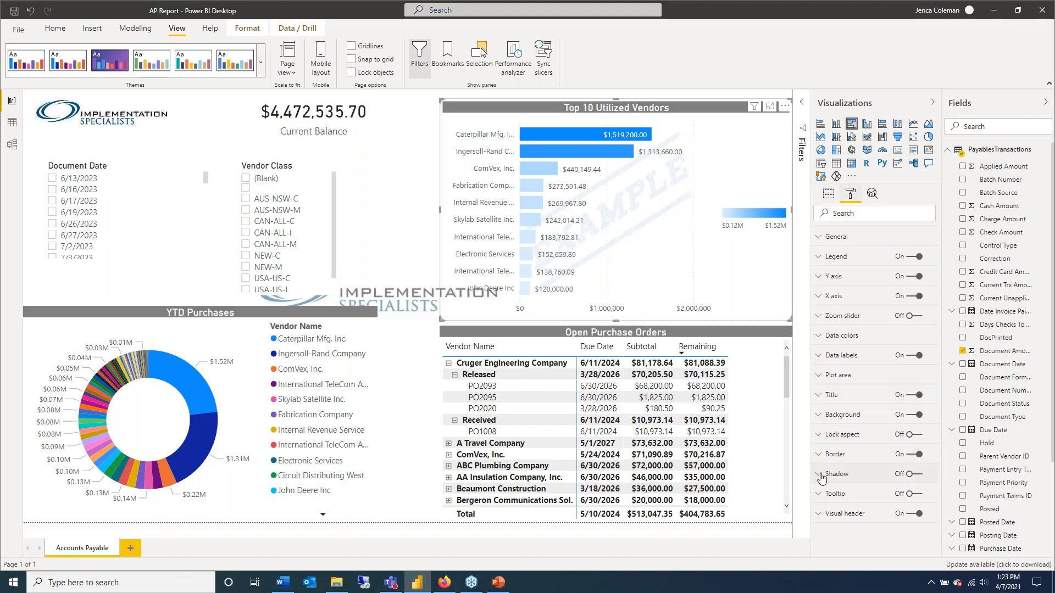
click(908, 474)
click(818, 474)
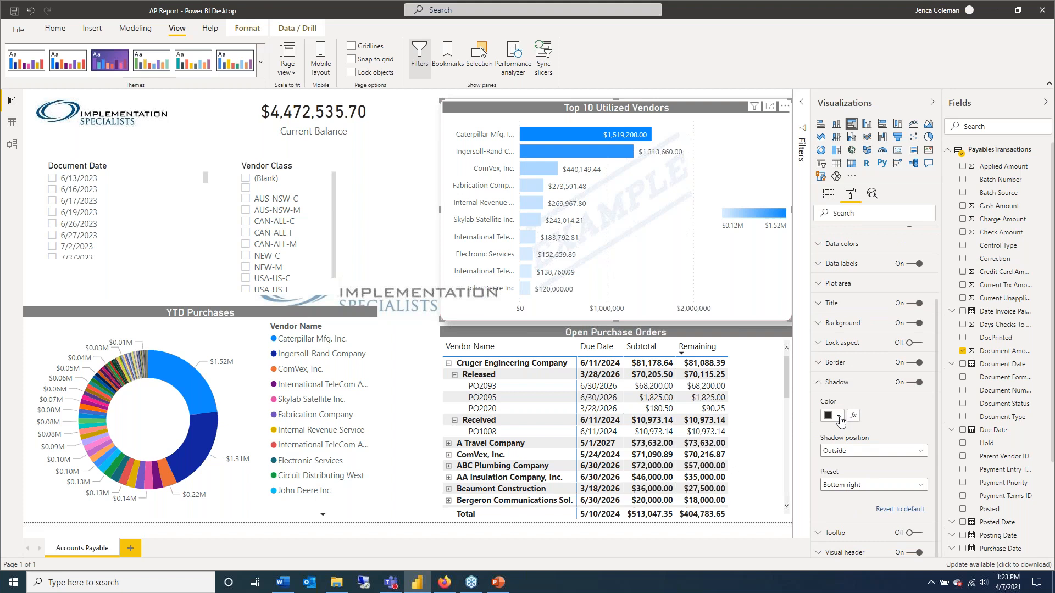
click(840, 417)
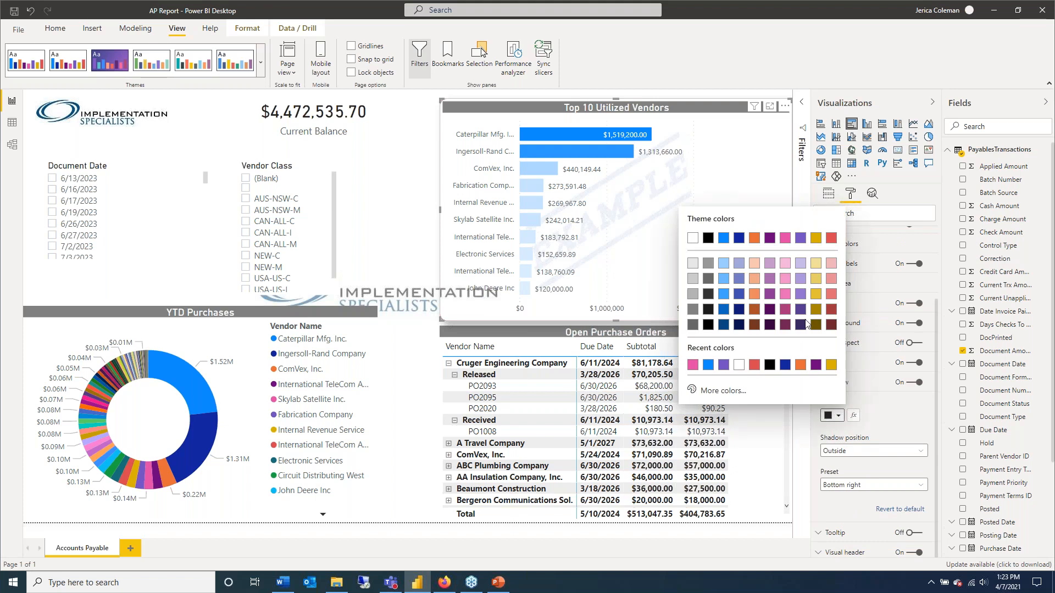
click(832, 295)
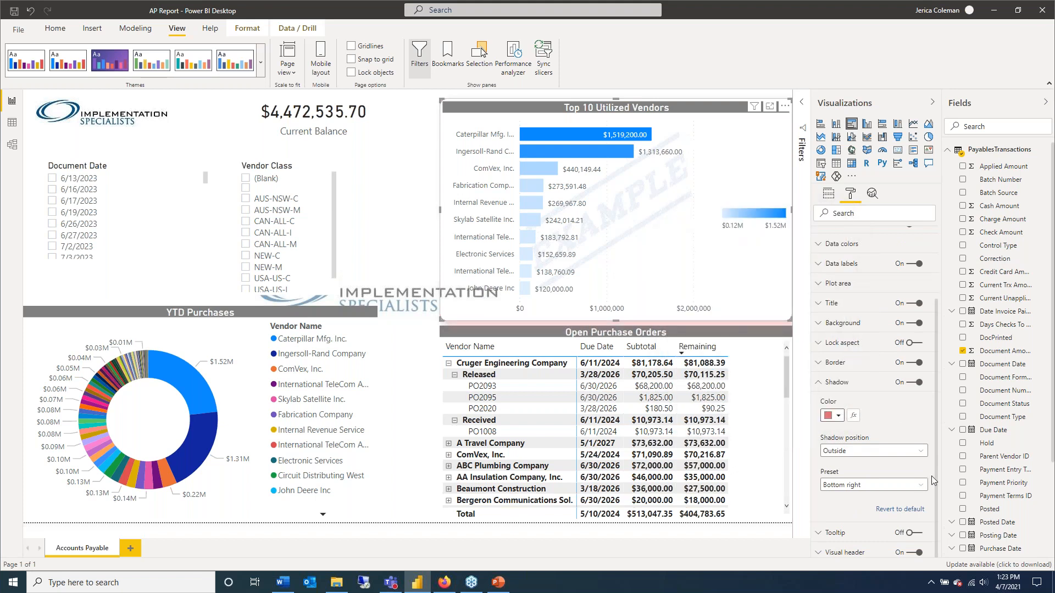
- Set the shadow preset of the Top 10 Utilized Vendors chart to Bottom left and deselect the chart
click(880, 484)
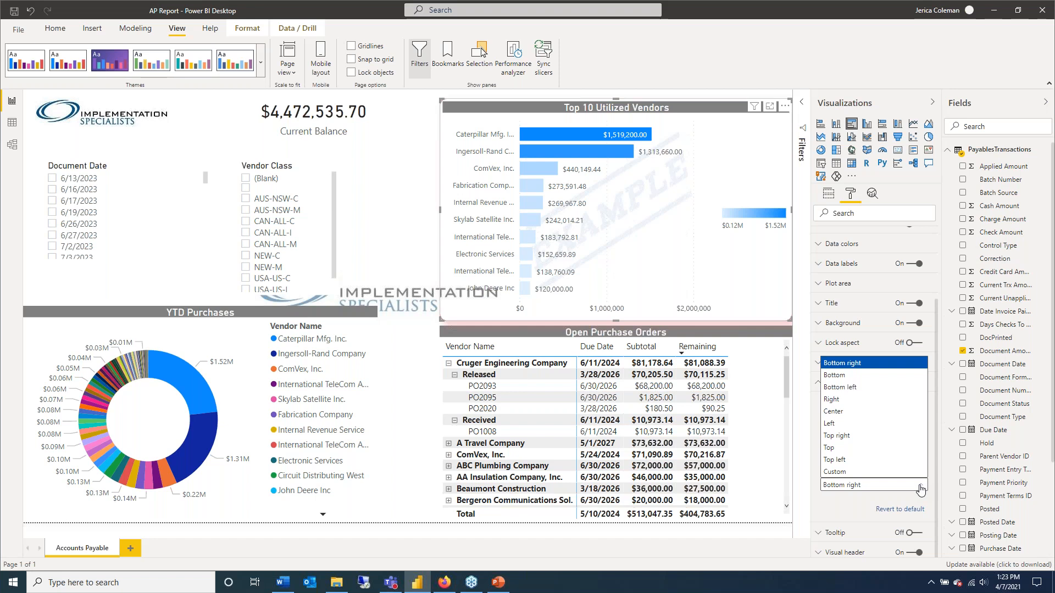
click(851, 388)
click(432, 124)
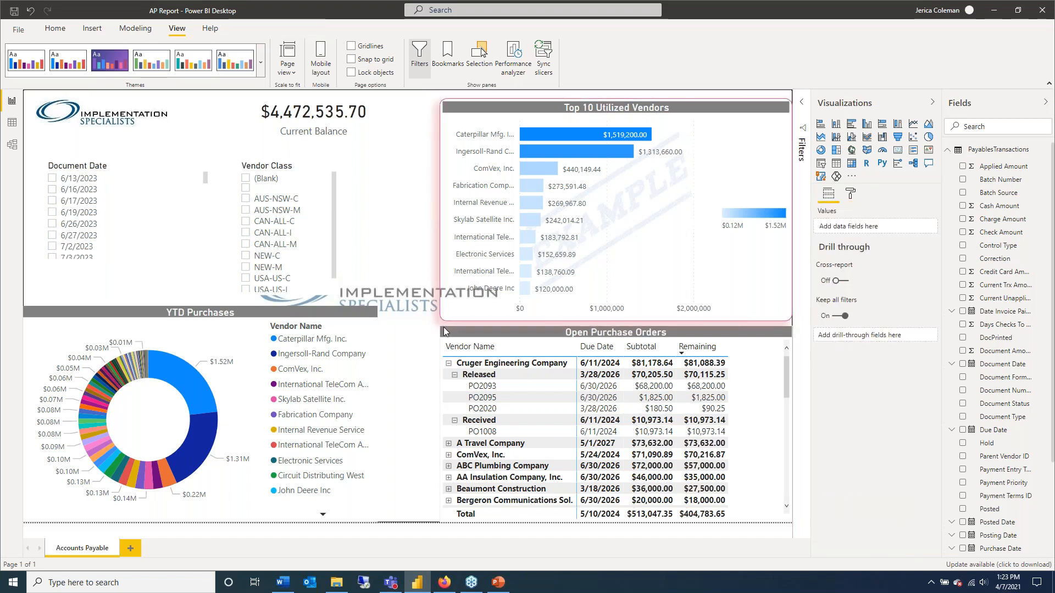
- Turn on the tooltip formatting of the Top 10 Utilized Vendors chart
click(701, 115)
click(850, 194)
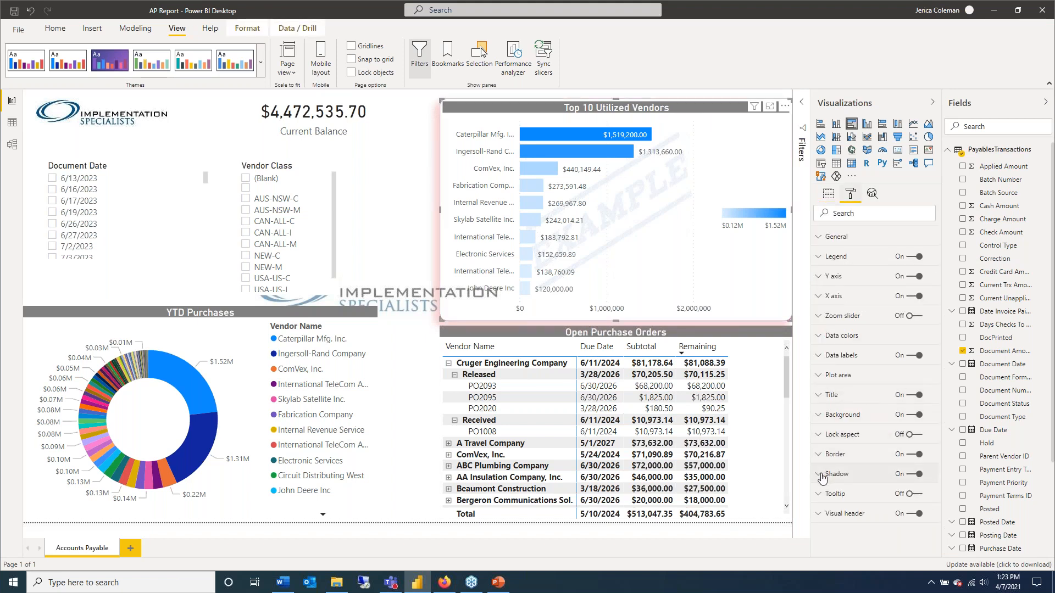
click(821, 494)
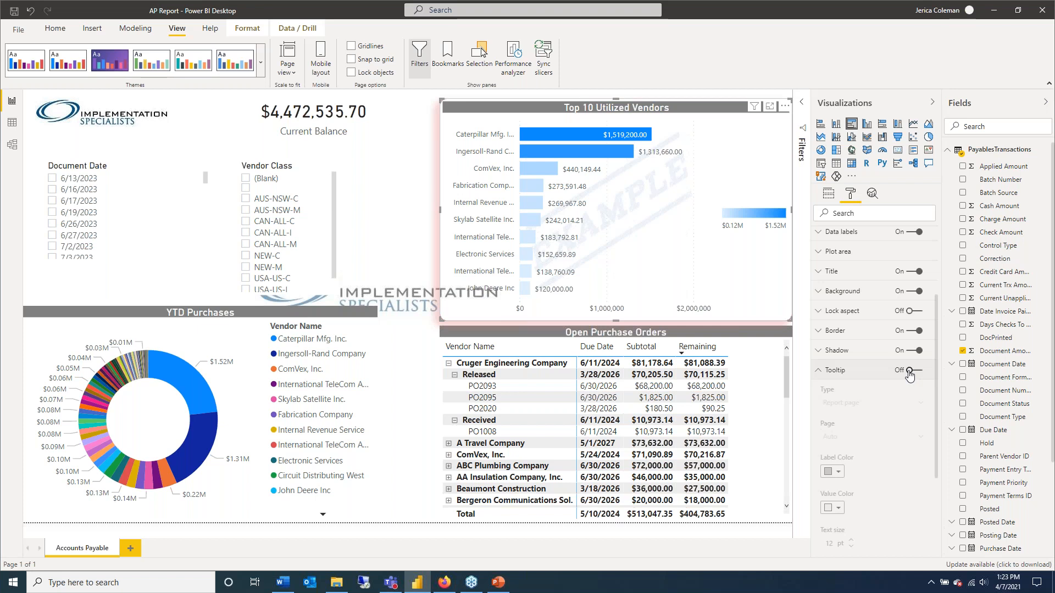
click(910, 372)
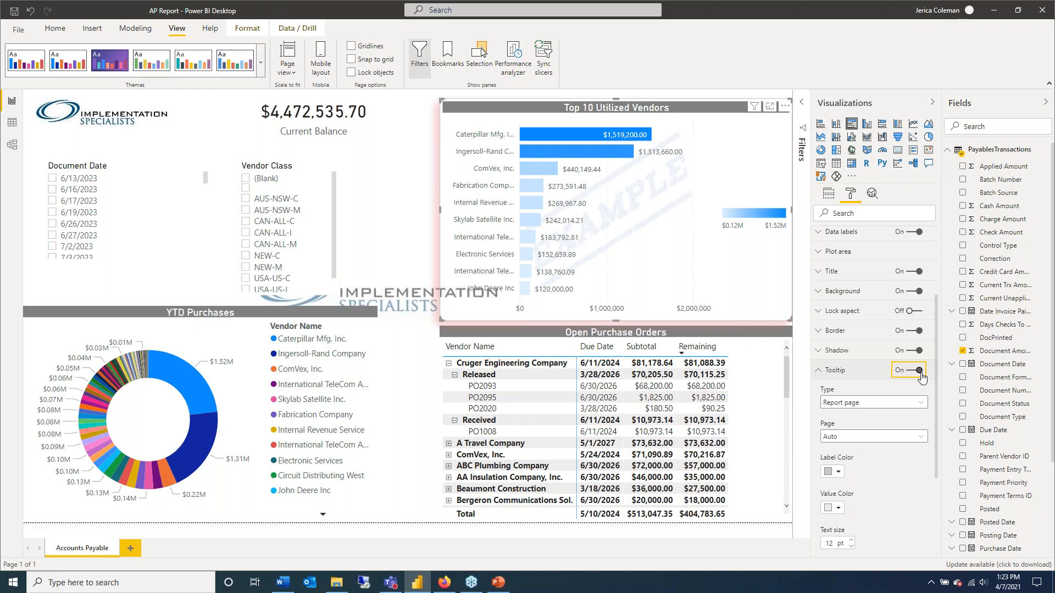
- Try a count of Document Number in the tooltips of the Top 10 Utilized Vendors chart and remove the field again
click(829, 195)
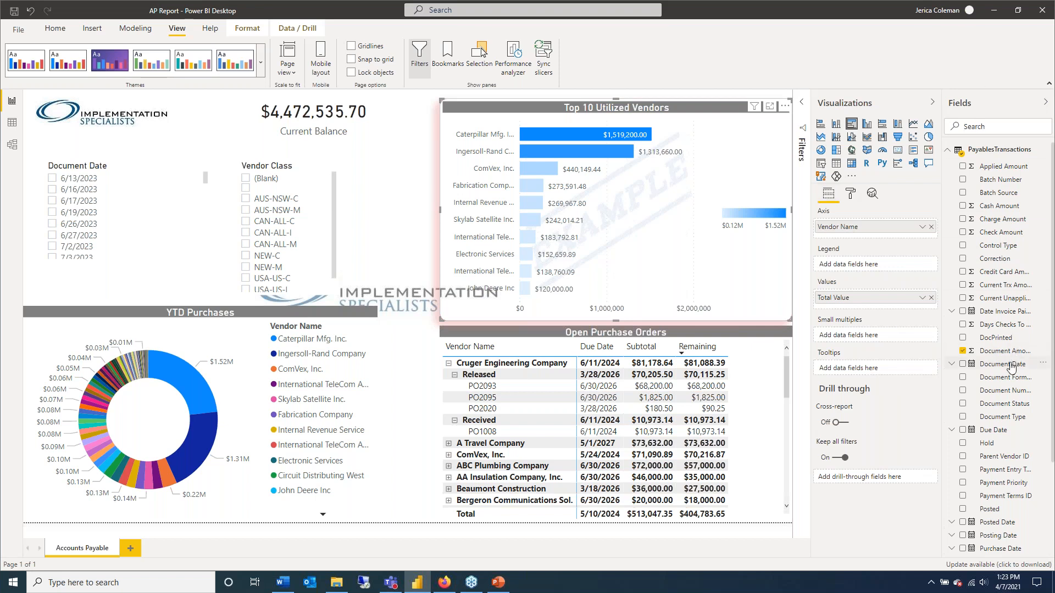
drag(1011, 394, 878, 370)
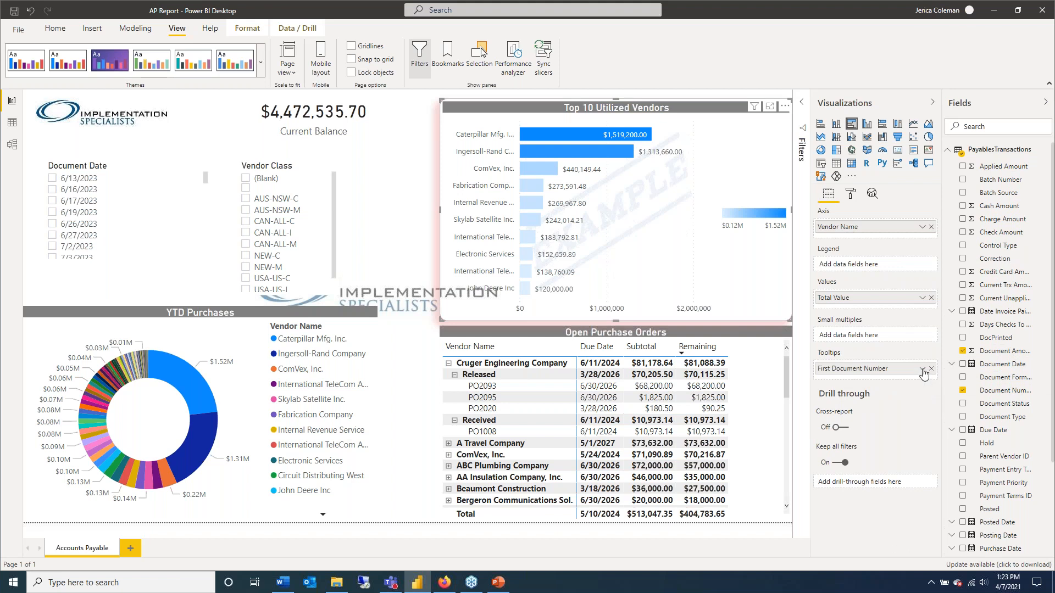
click(923, 370)
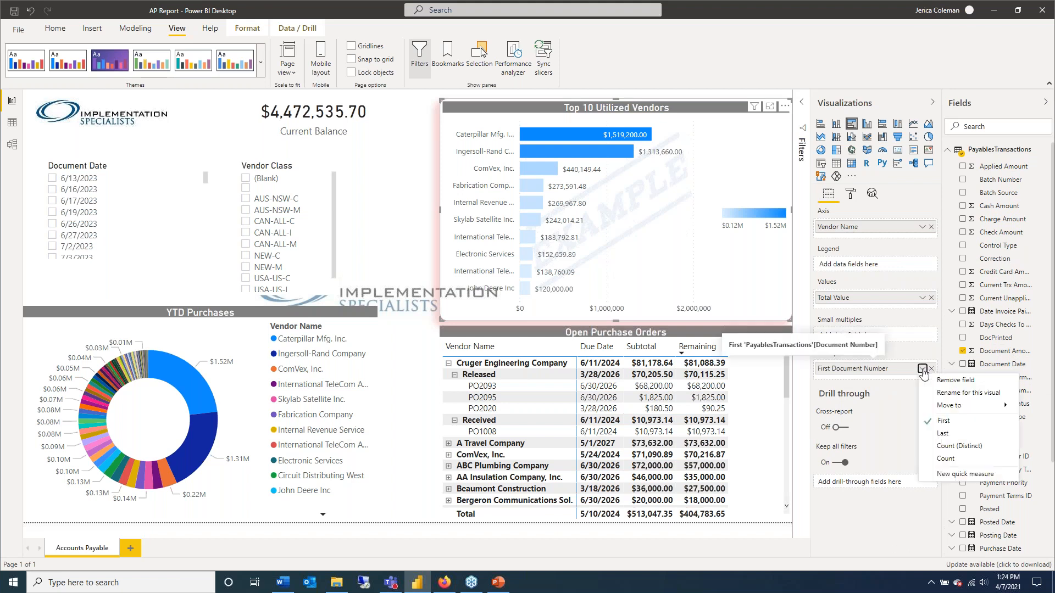
click(955, 459)
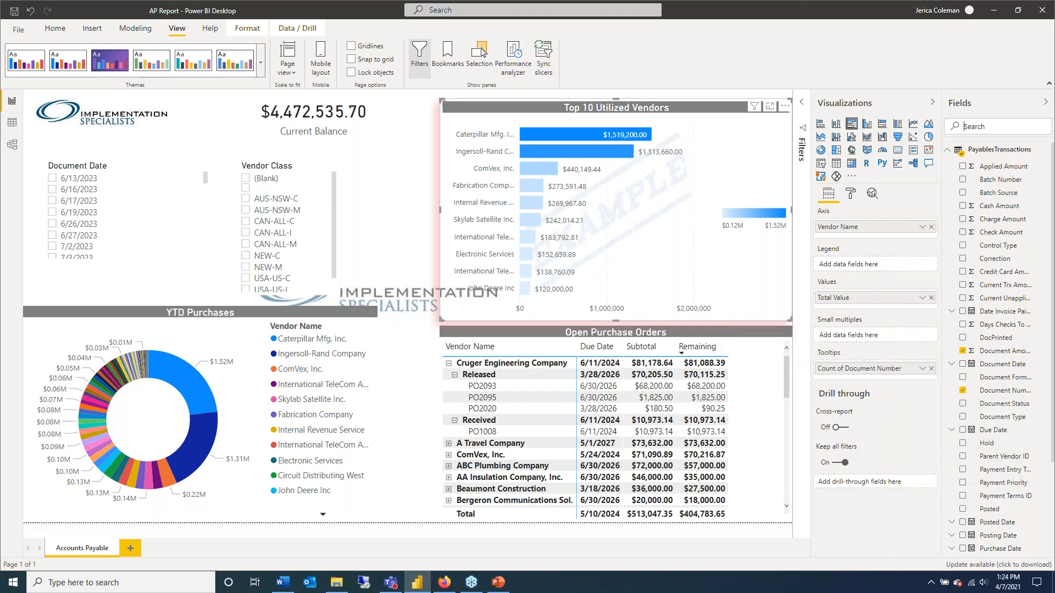
mouse_move(562, 137)
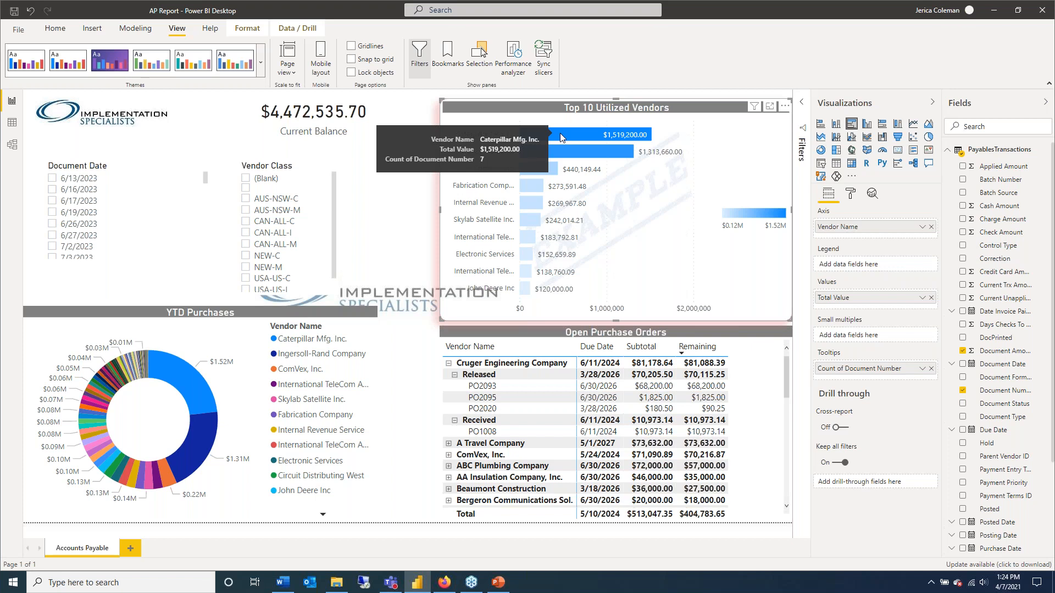
click(931, 370)
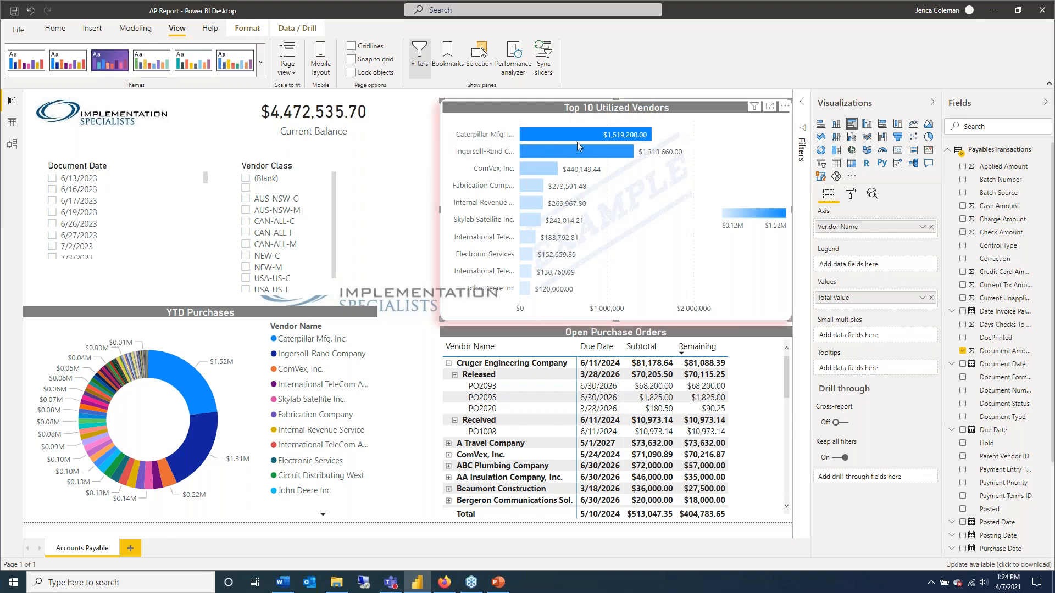
- Move the Top 10 Utilized Vendors chart slightly up the page
click(852, 195)
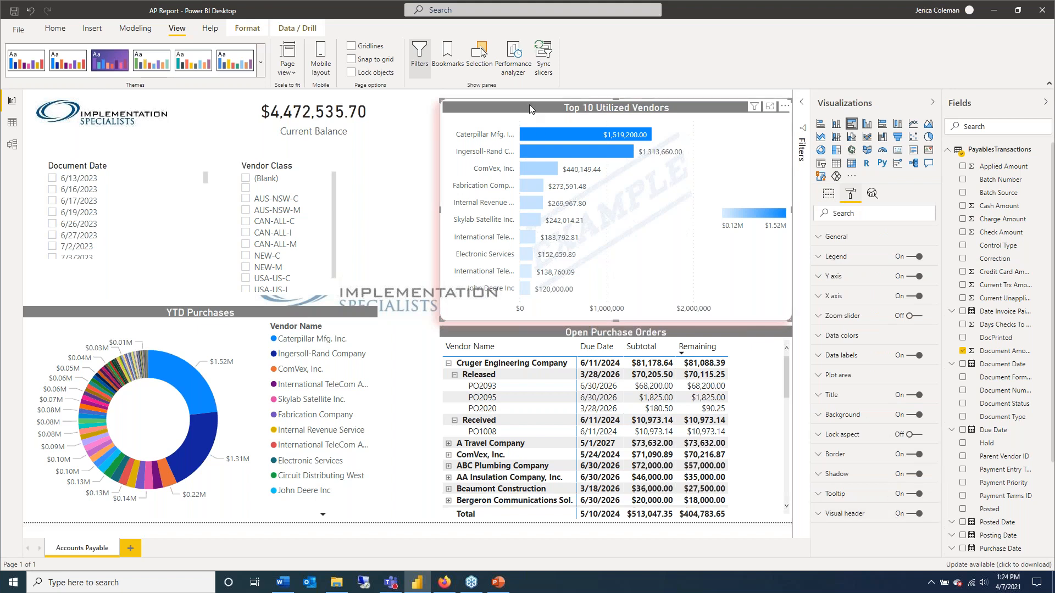
drag(531, 98, 531, 97)
- Turn the visual header of the Current Balance card off and back on
click(357, 130)
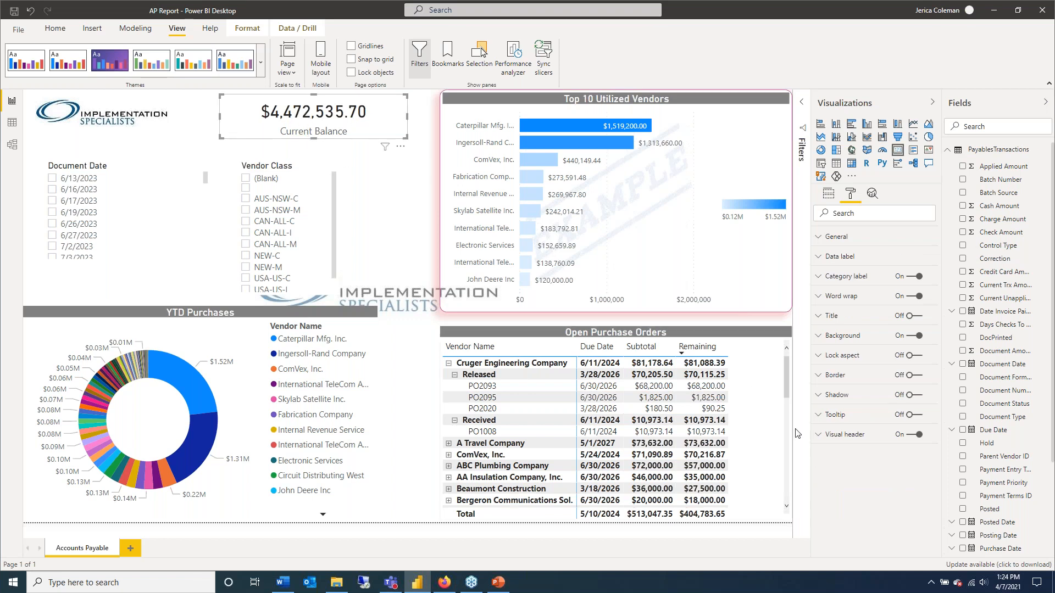
click(912, 436)
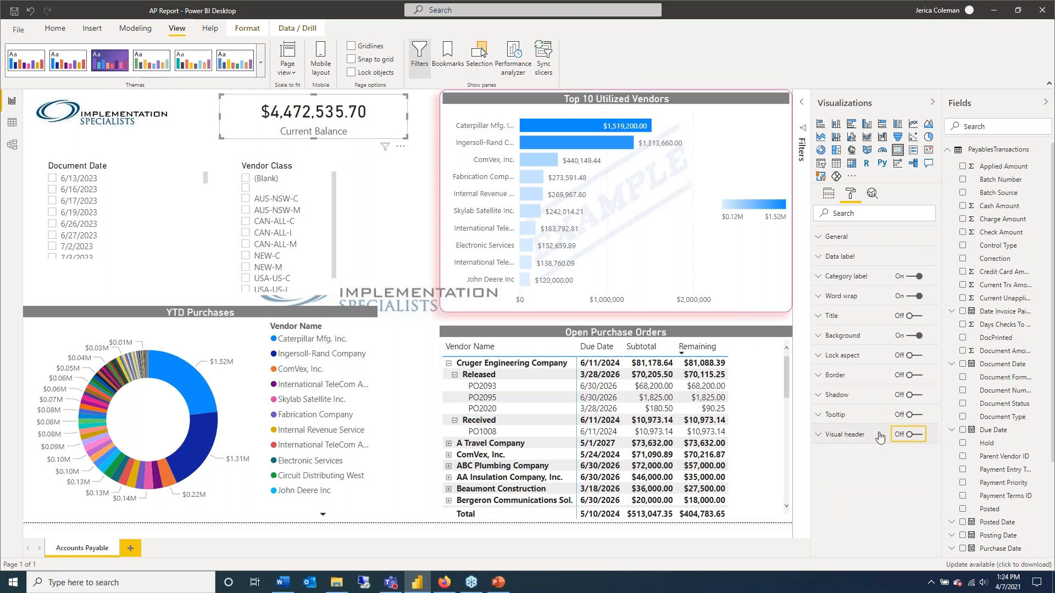
click(909, 436)
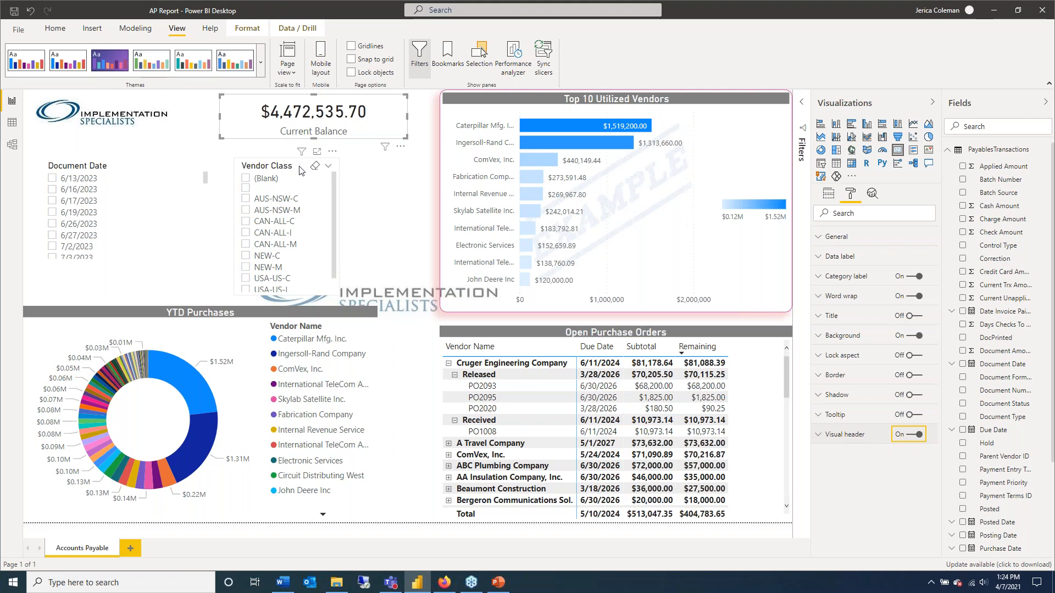
- Turn the Vendor Class slicer's visual header off and back on, briefly trying a slightly taller slicer in between
click(269, 170)
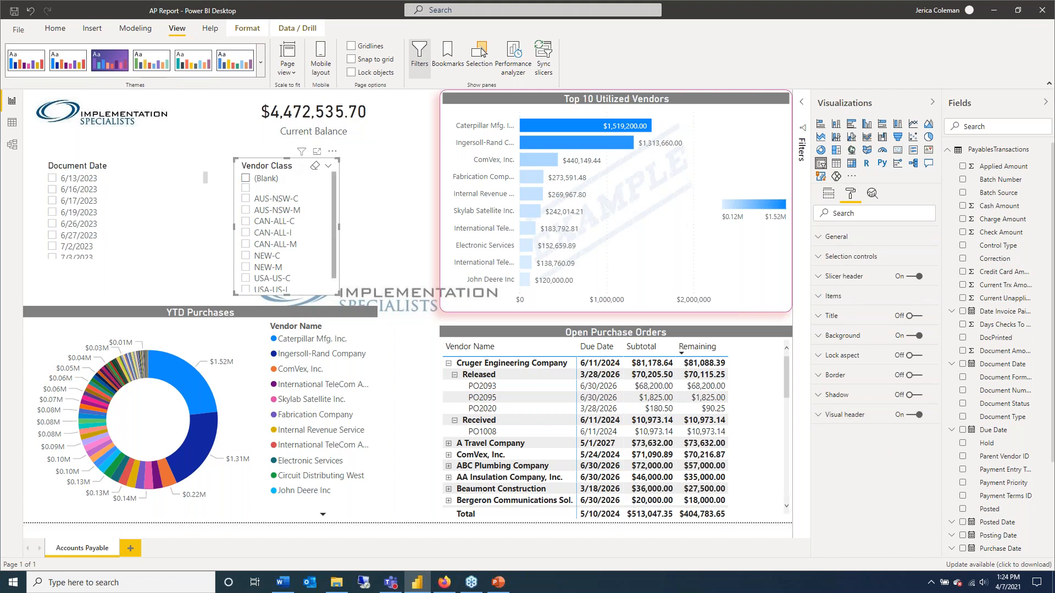
click(906, 416)
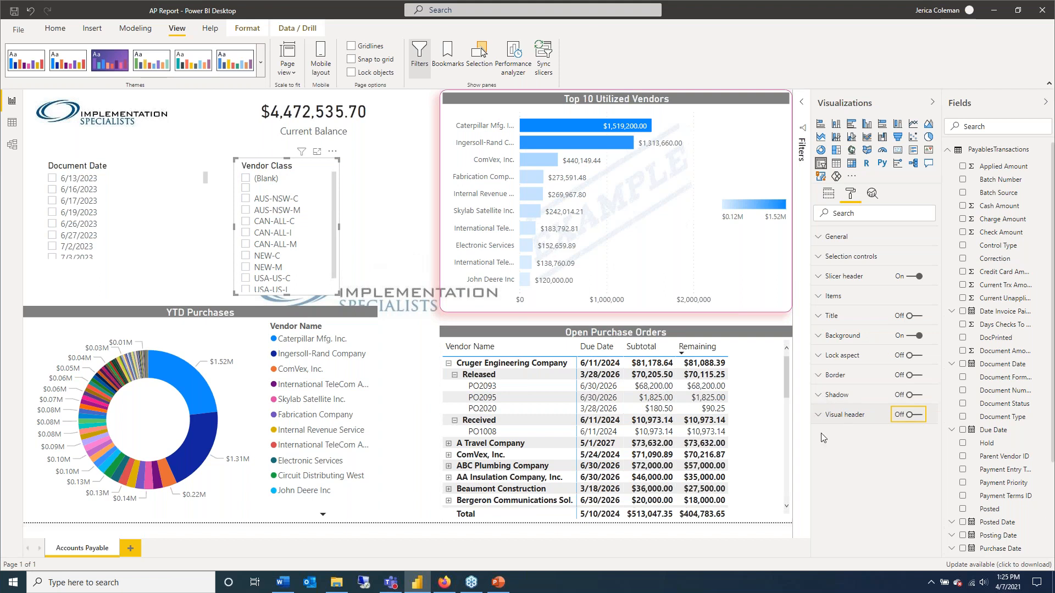
drag(285, 159, 284, 148)
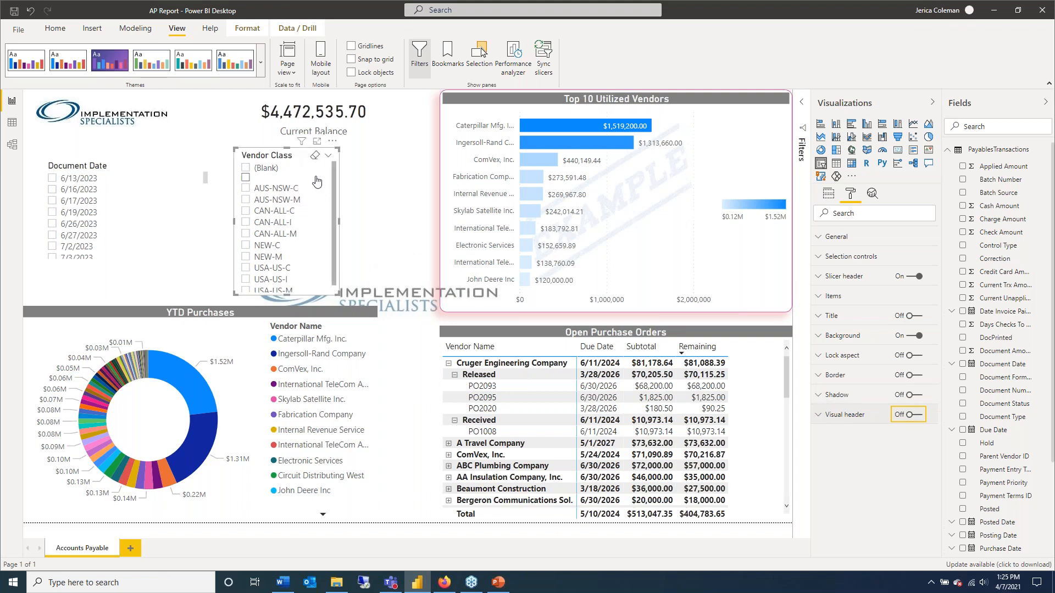
drag(290, 149, 289, 158)
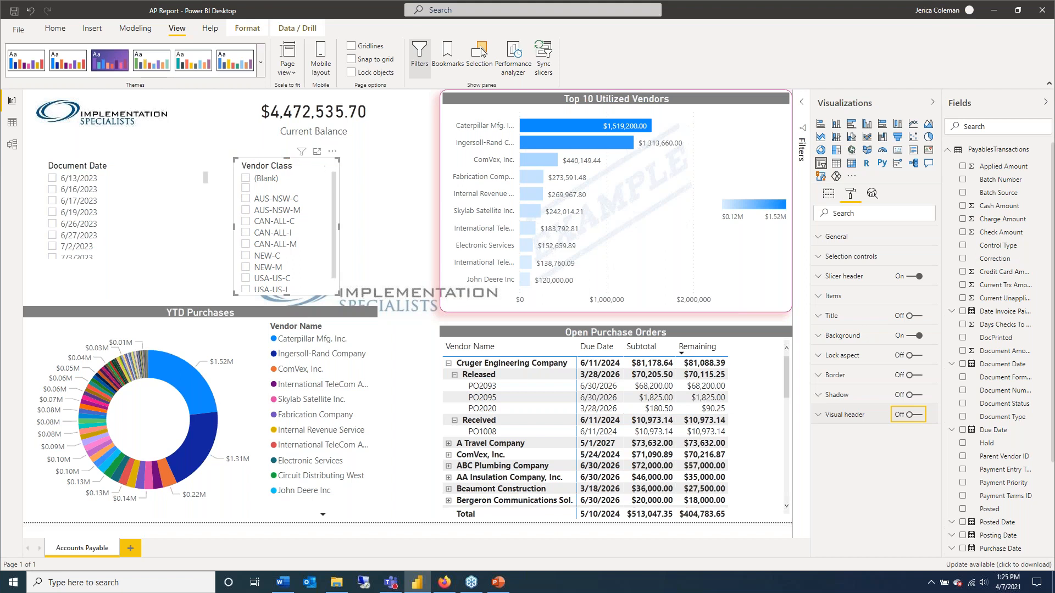
click(910, 417)
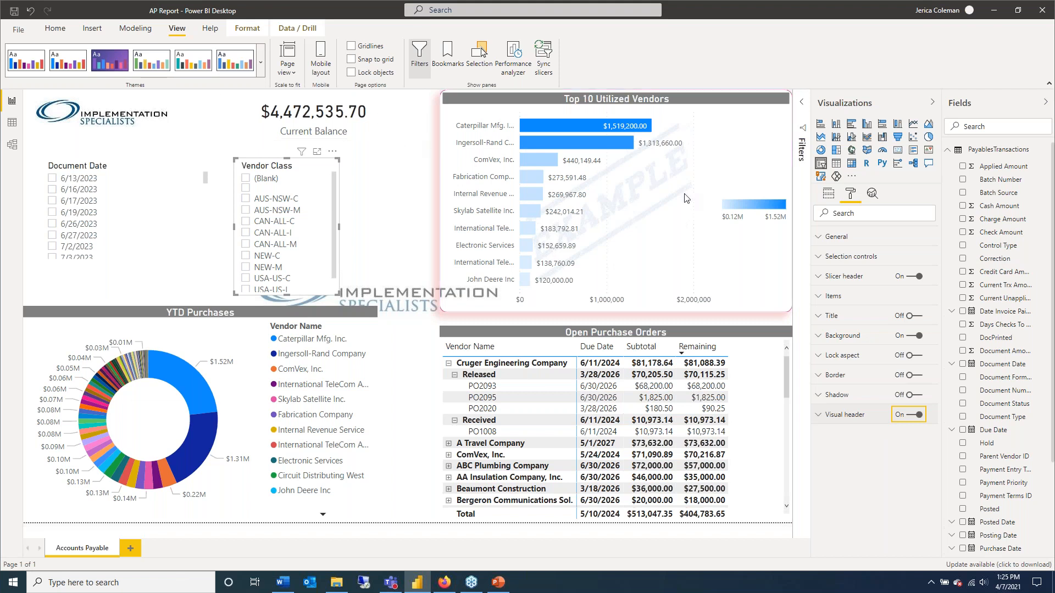
- Try the YTD Purchases chart's legend at Top and Left Center and settle on the position Right
click(677, 102)
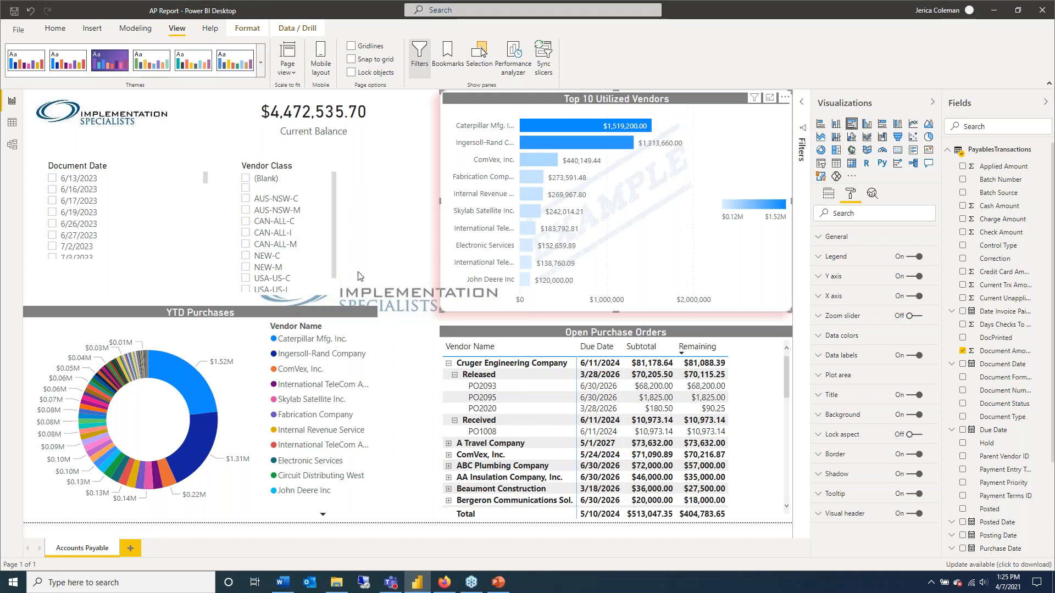
click(235, 320)
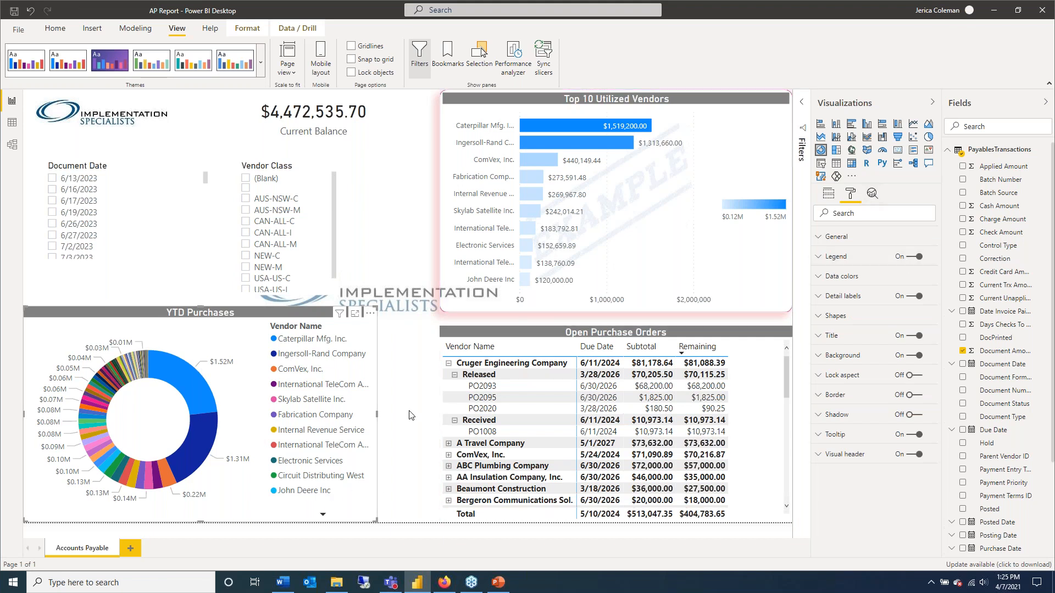
click(821, 262)
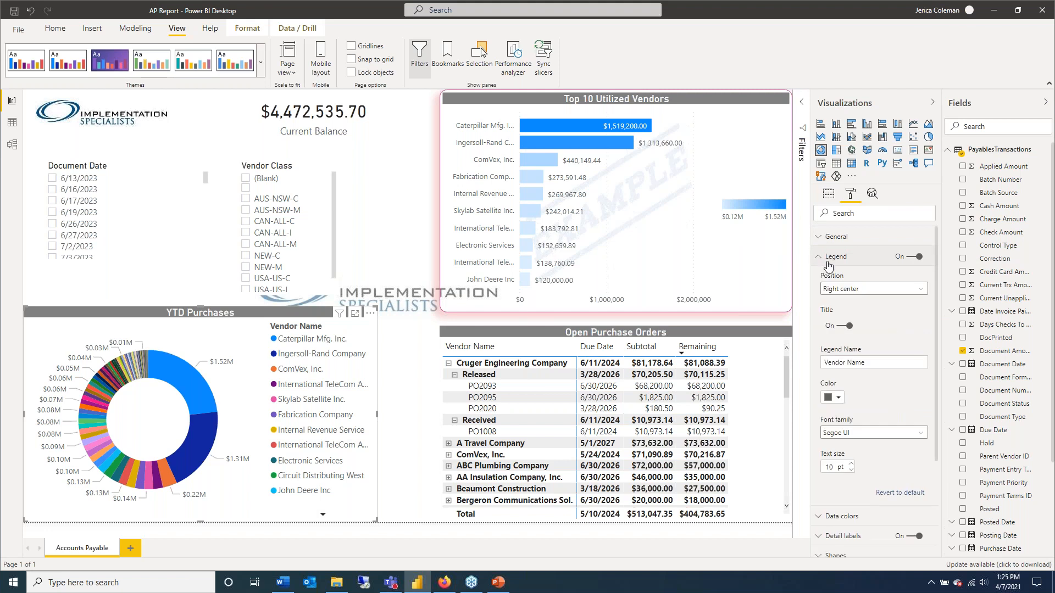
click(917, 290)
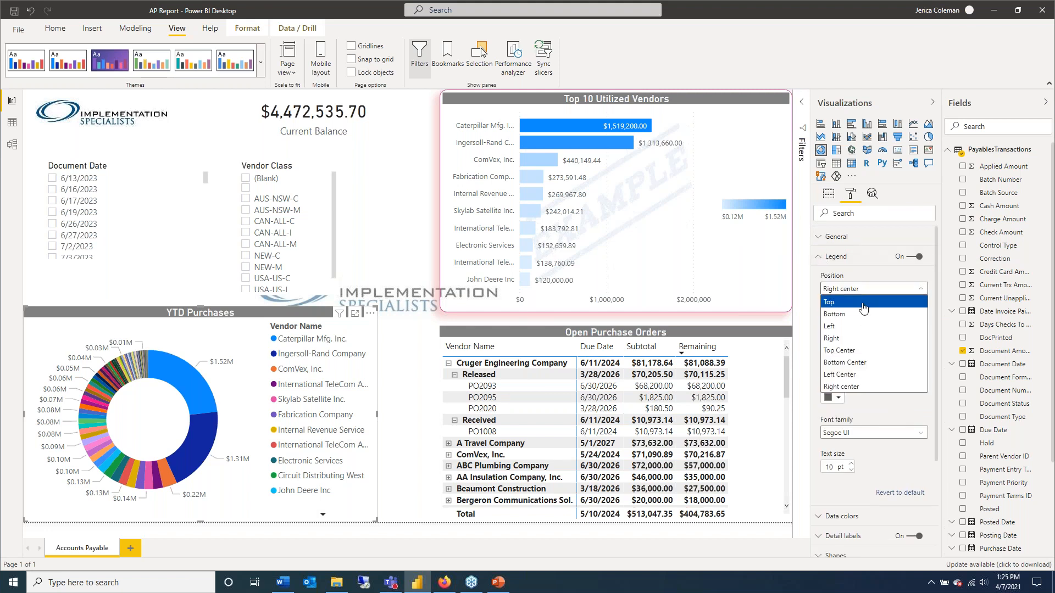
click(862, 302)
click(868, 291)
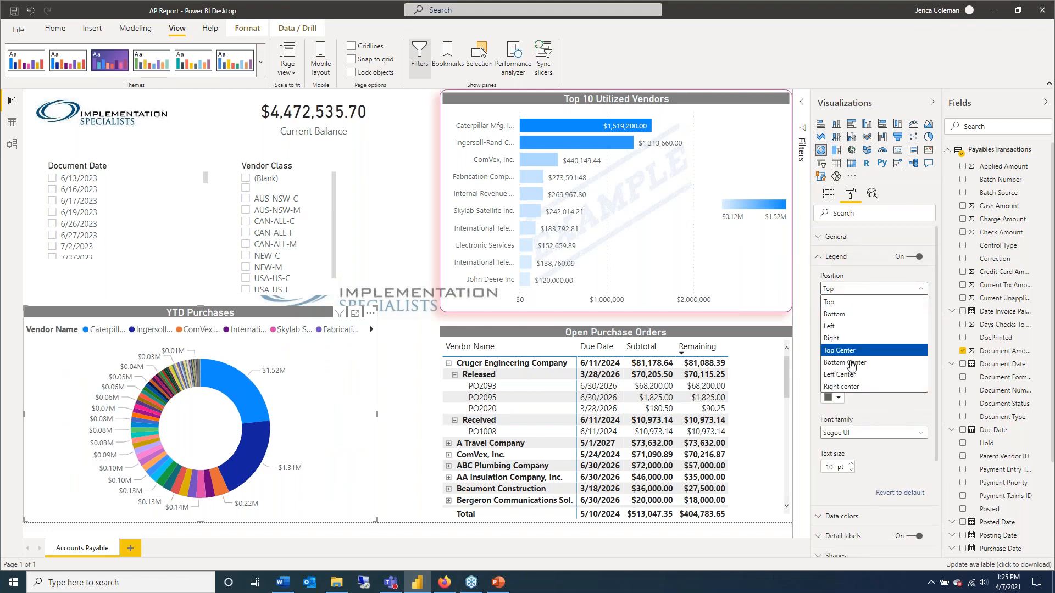
click(852, 368)
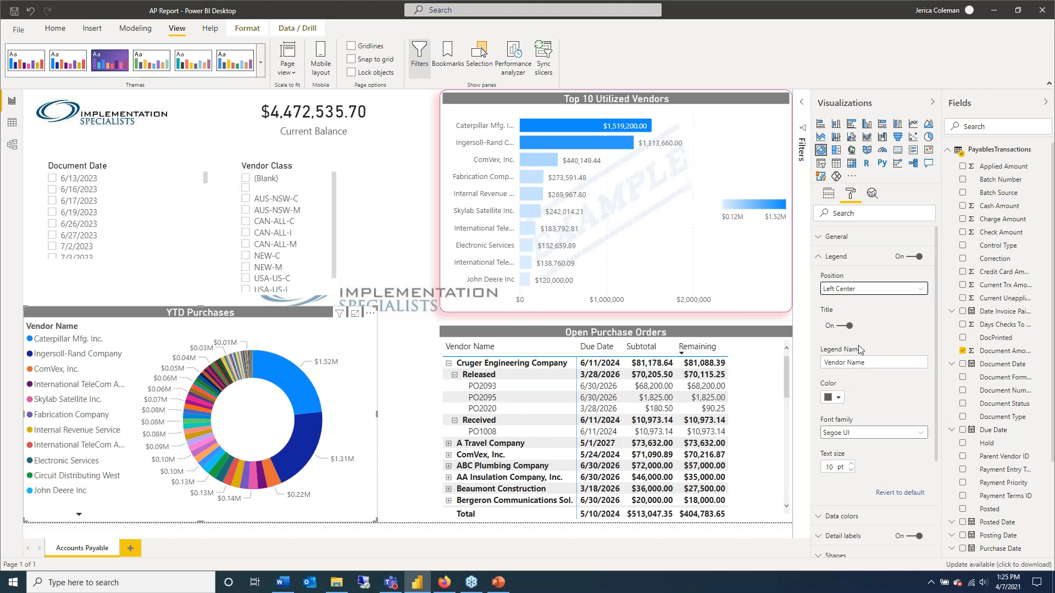
click(895, 290)
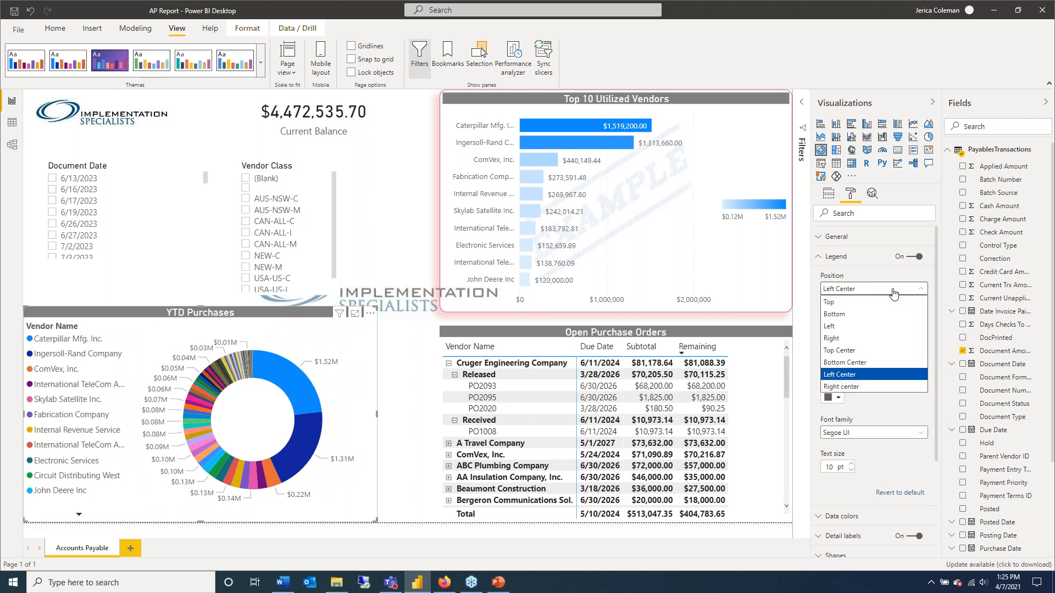
click(879, 338)
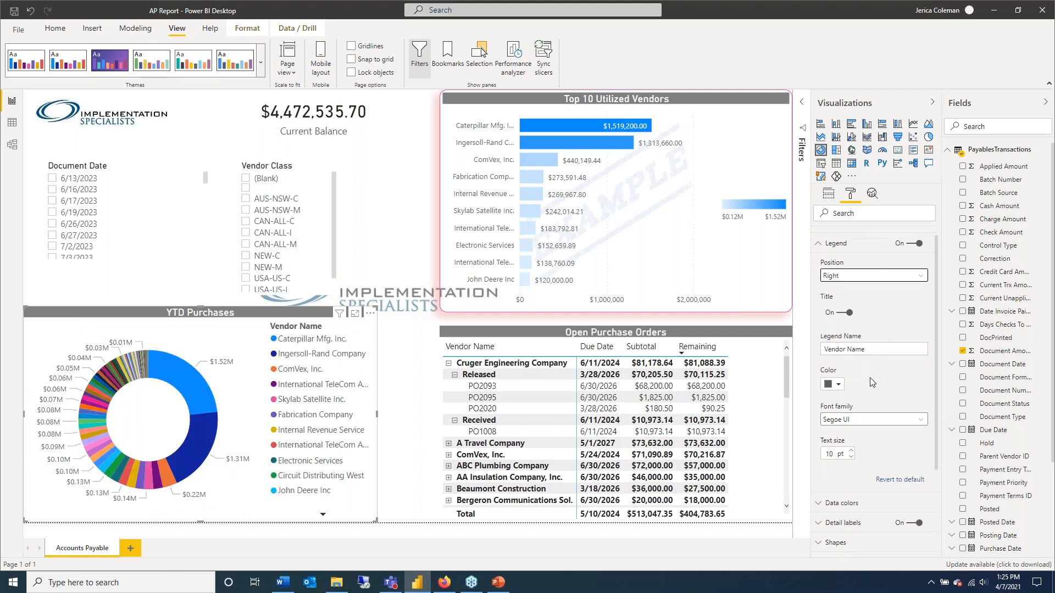
- Change the legend name of the YTD Purchases chart to "Name this Legend"
click(882, 349)
text(Name this Legend)
key(Tab)
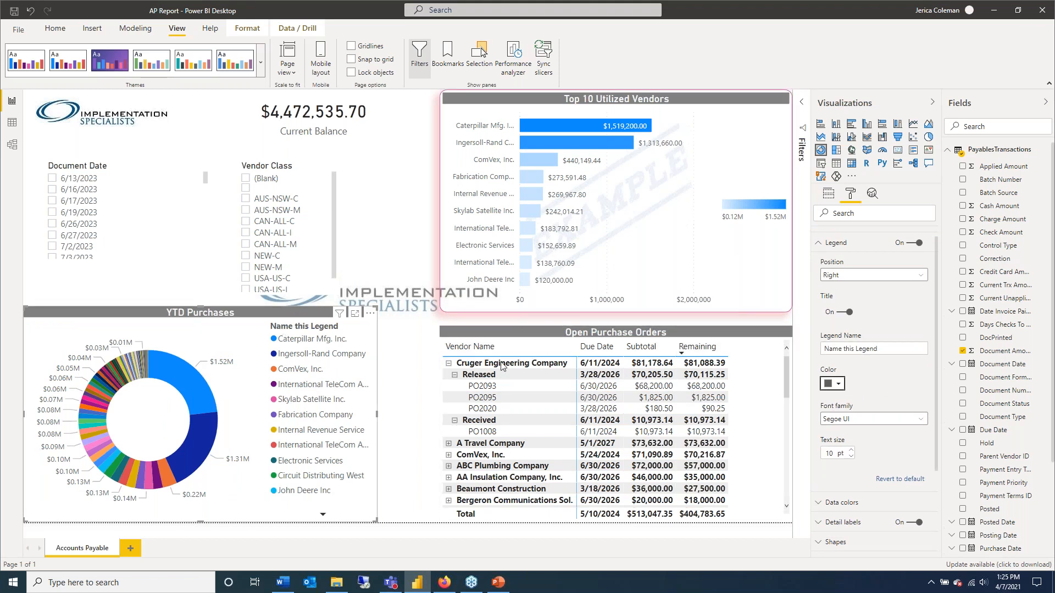
scroll(873, 391, down, 1)
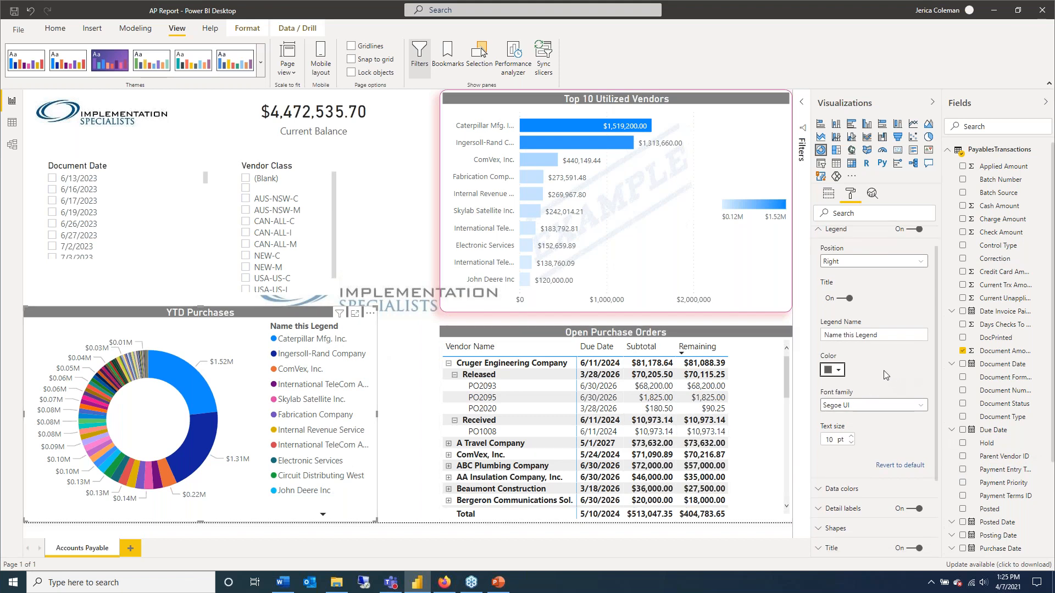
scroll(870, 356, up, 2)
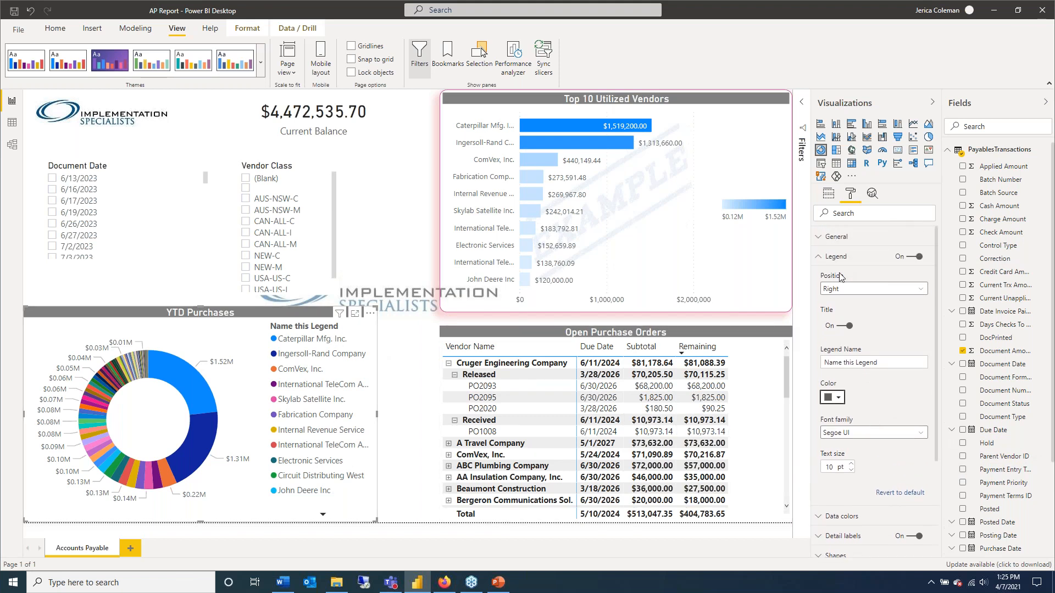
- Open the conditional formatting of the Current Balance card's background color and format it by Rules
click(822, 258)
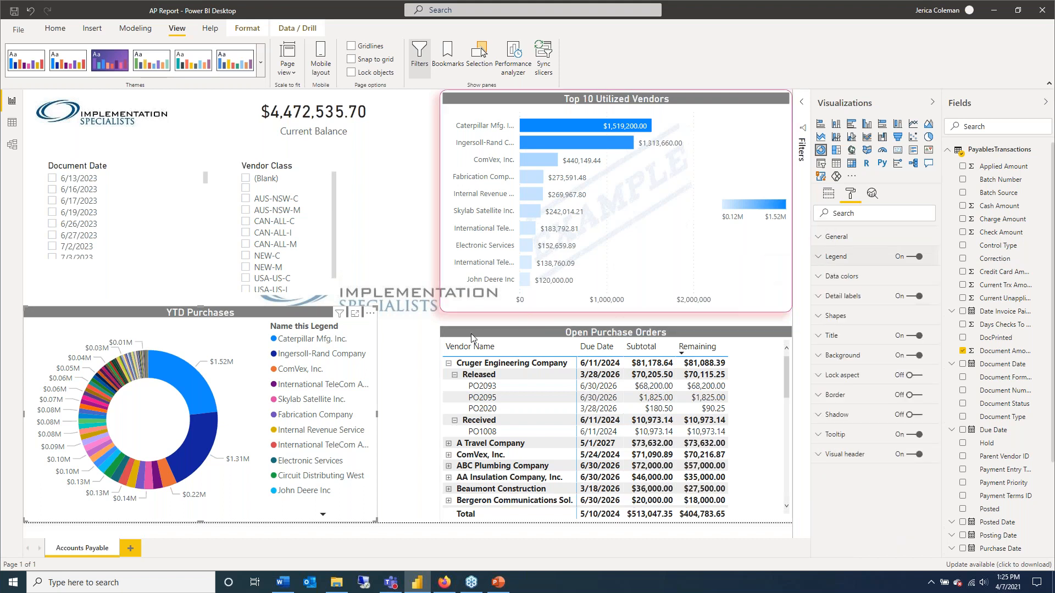
click(380, 111)
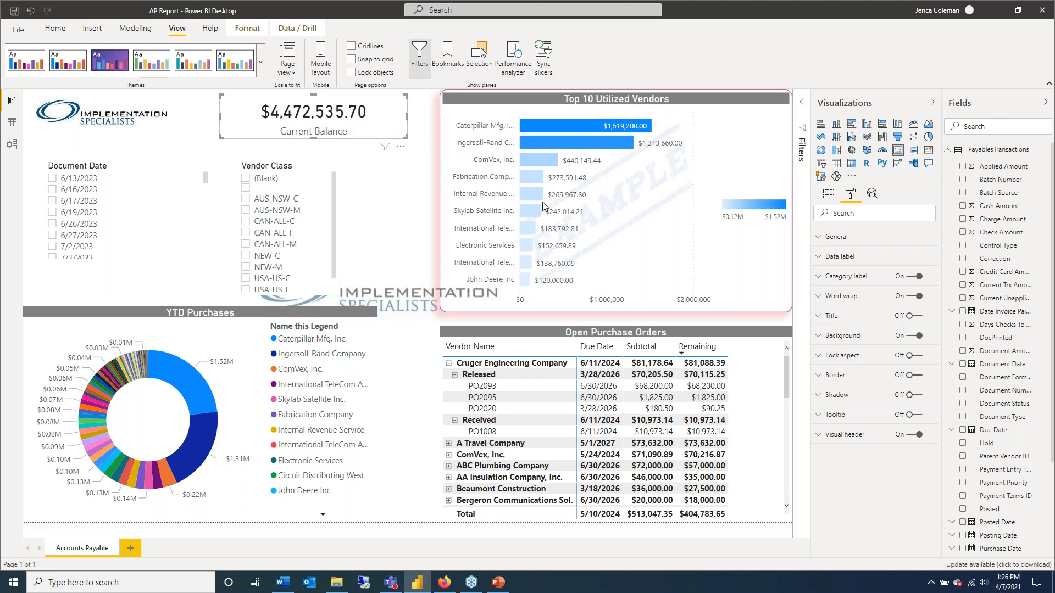
click(818, 337)
click(854, 371)
click(433, 173)
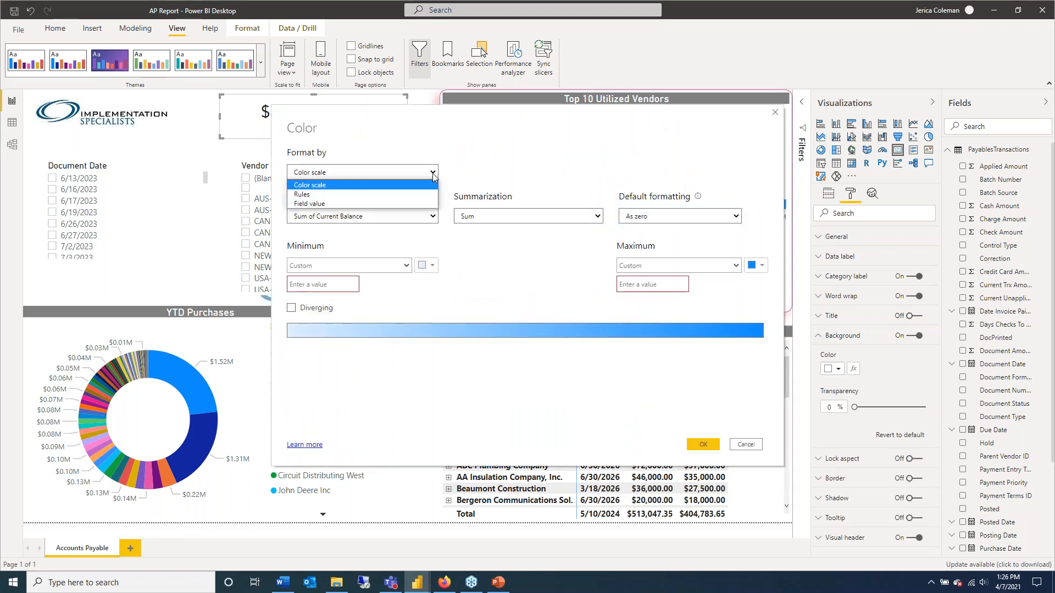
click(357, 195)
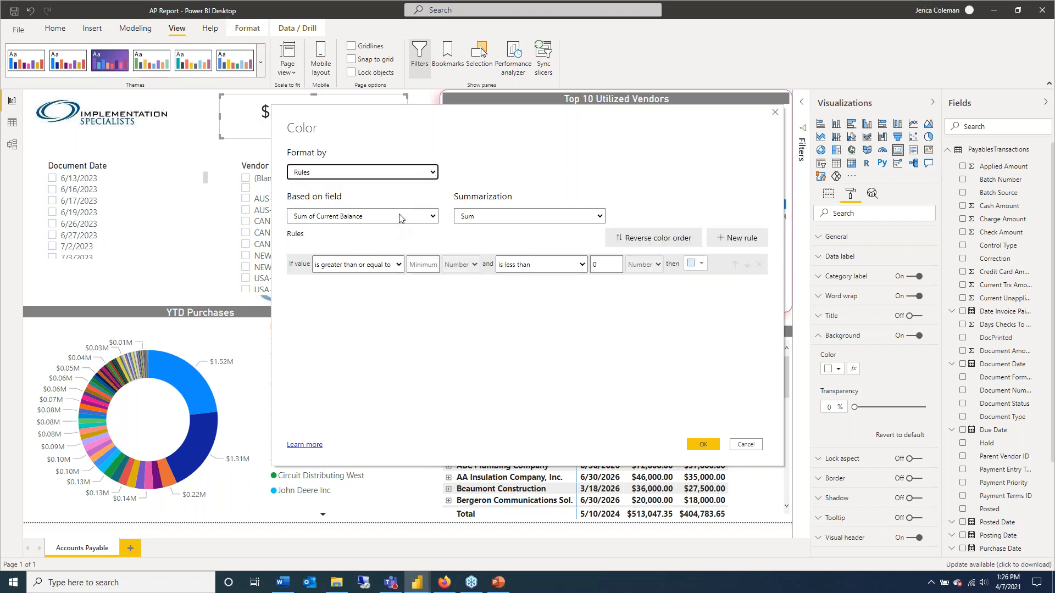
- Define the background rule to color values greater than or equal to 400000 and below a much larger upper limit light blue
click(463, 280)
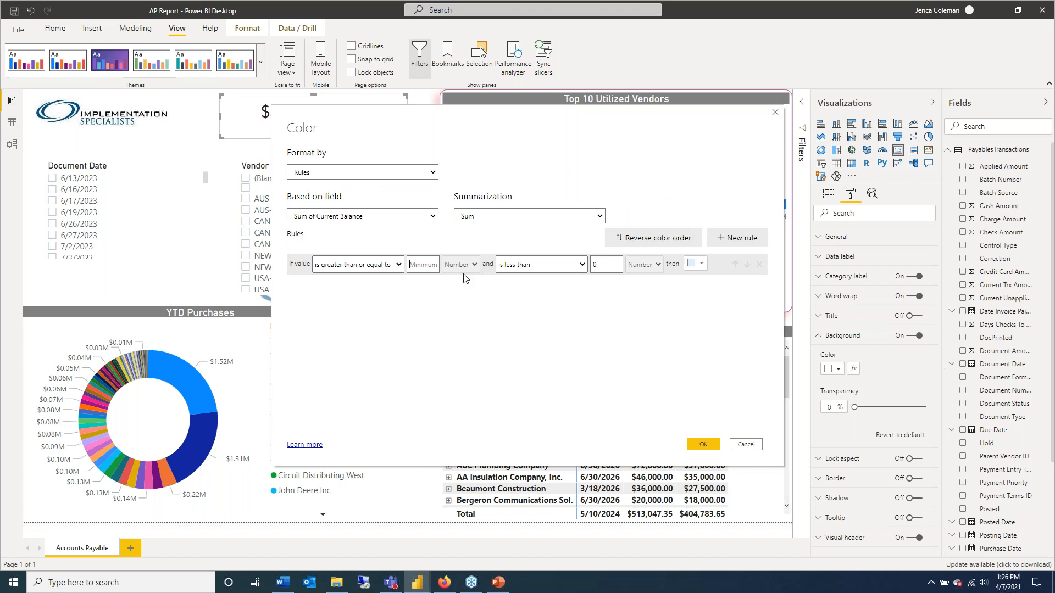
text(400000)
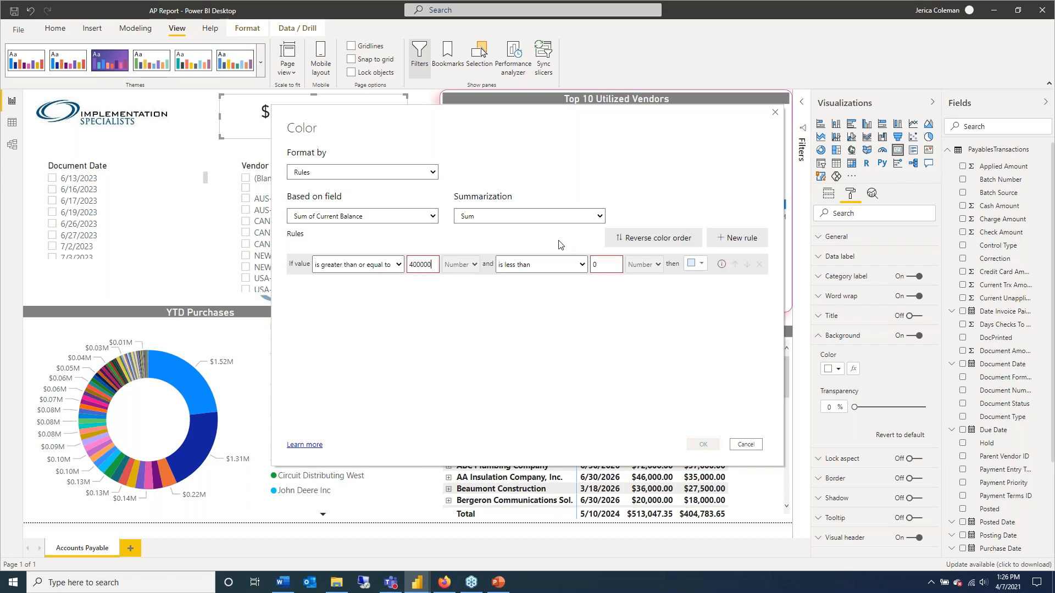
drag(617, 268, 552, 262)
click(619, 264)
text(00000)
click(696, 264)
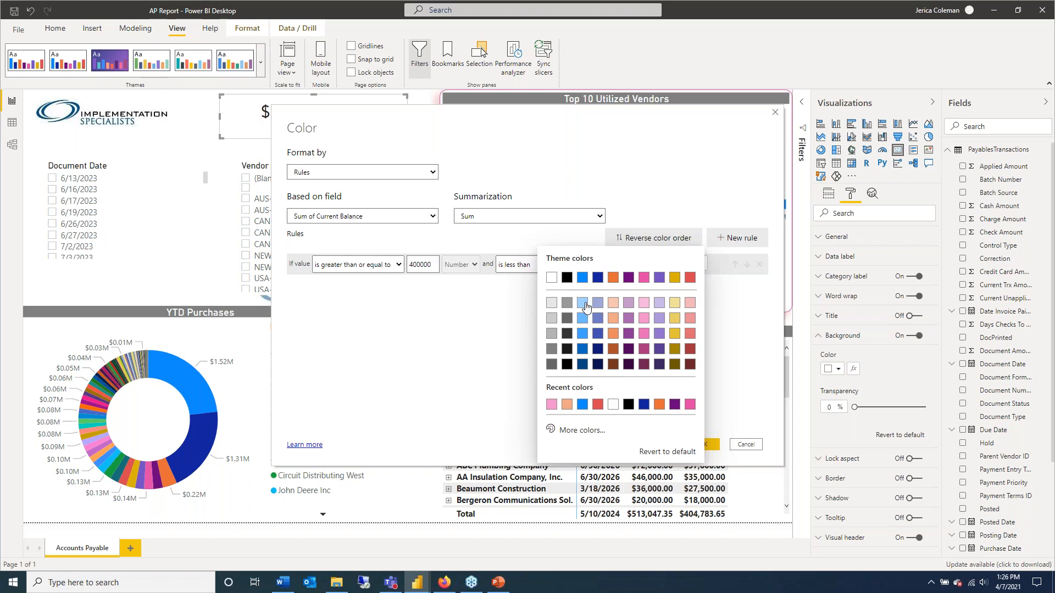
click(583, 303)
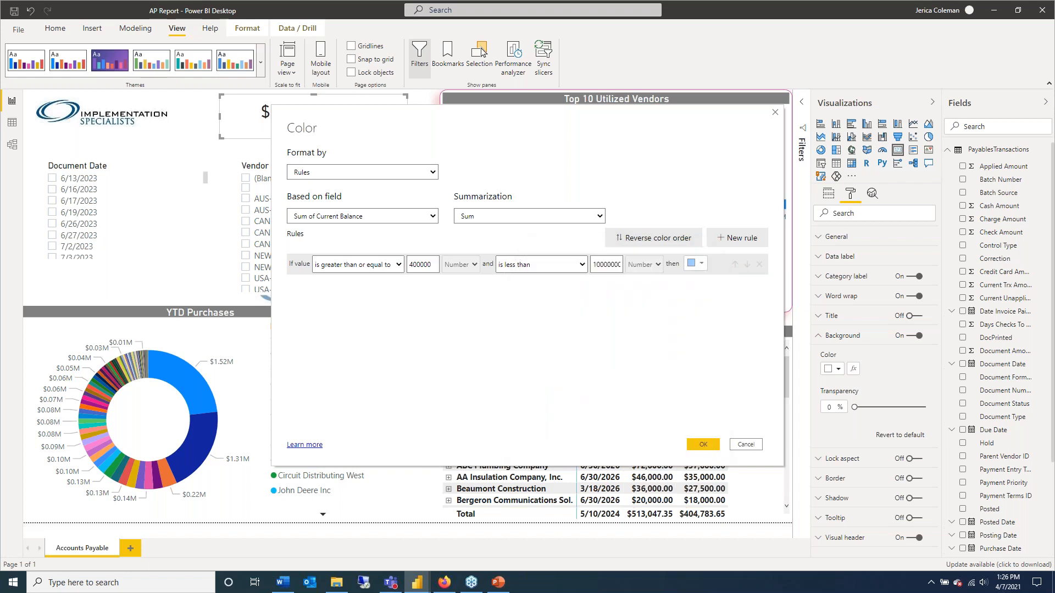
- Add a second blank rule, delete it again, and apply the remaining rule to the card's background
click(741, 241)
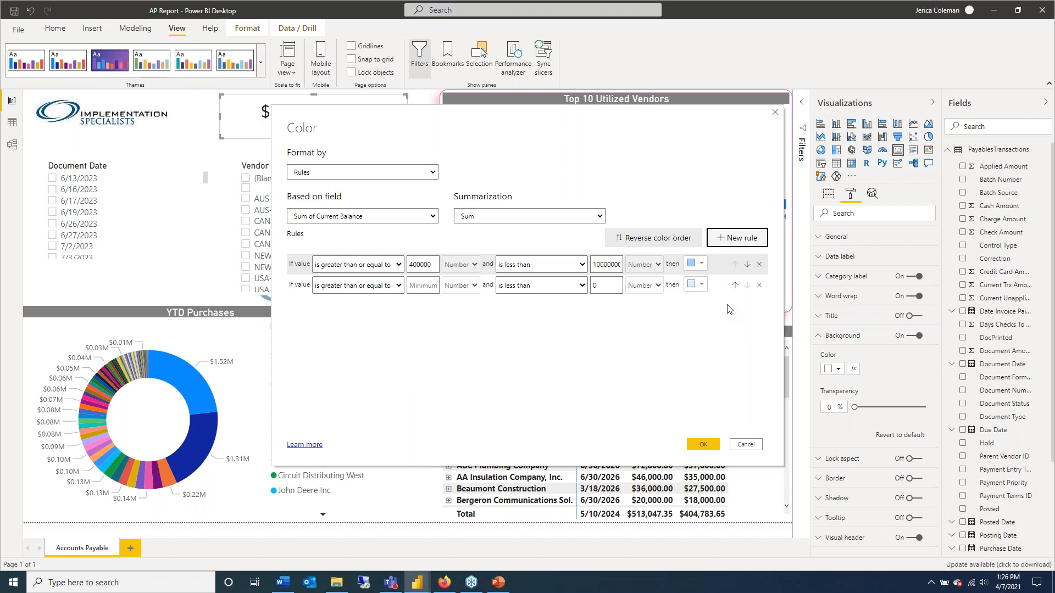
click(759, 287)
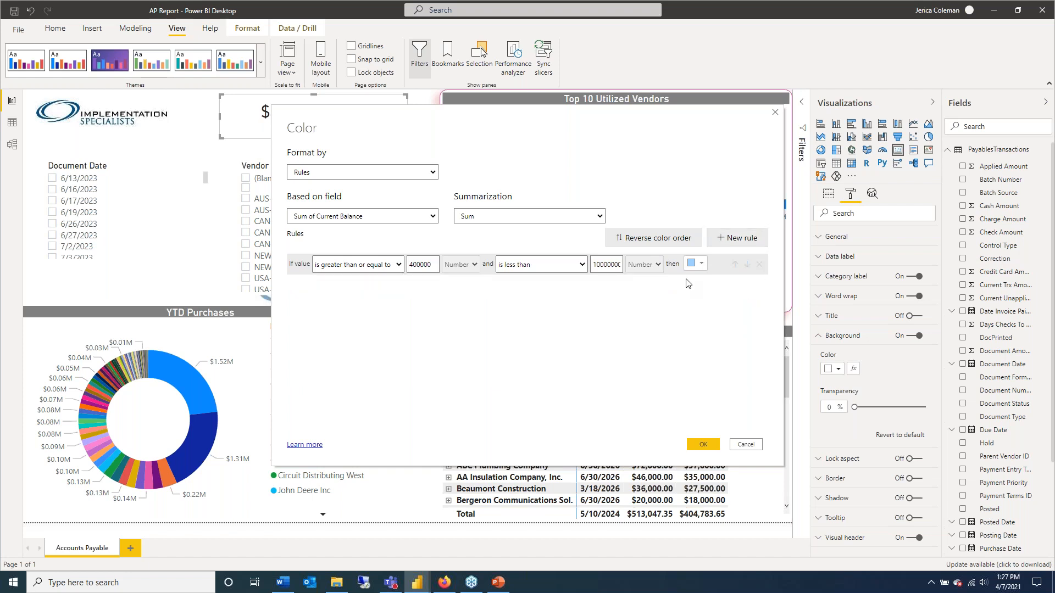
click(704, 443)
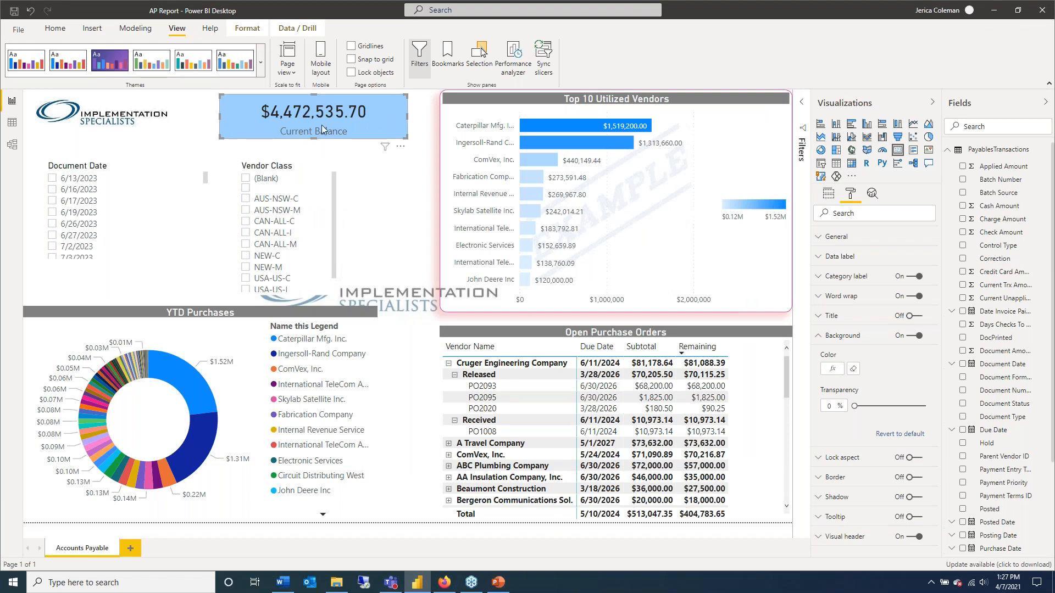
- Make the Current Balance card narrower and shift it toward the Top 10 Utilized Vendors chart
mouse_move(408, 139)
mouse_down()
mouse_move(372, 143)
mouse_move(375, 120)
mouse_move(407, 123)
mouse_up()
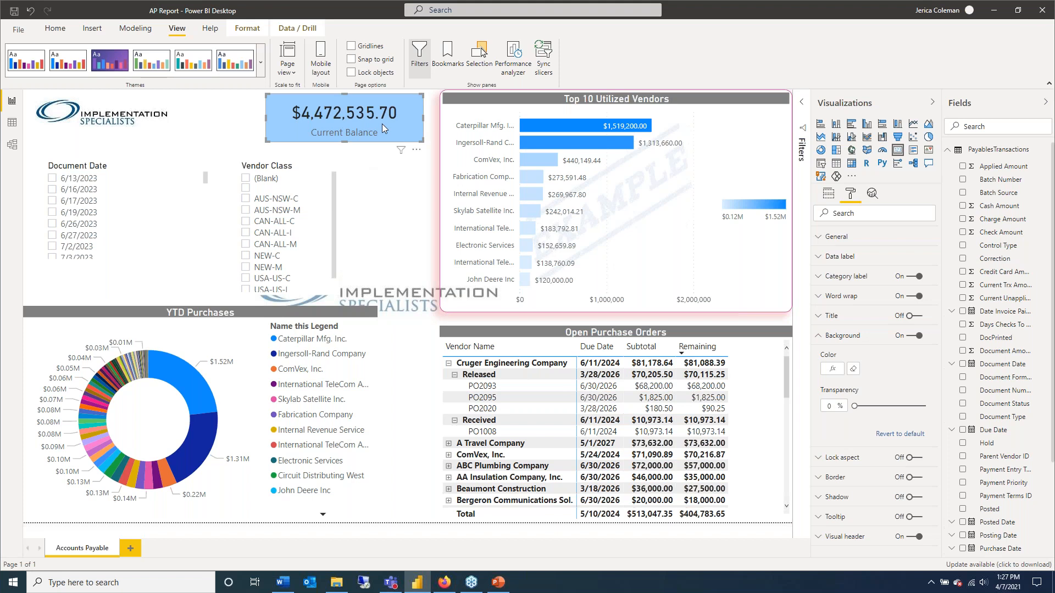
click(393, 209)
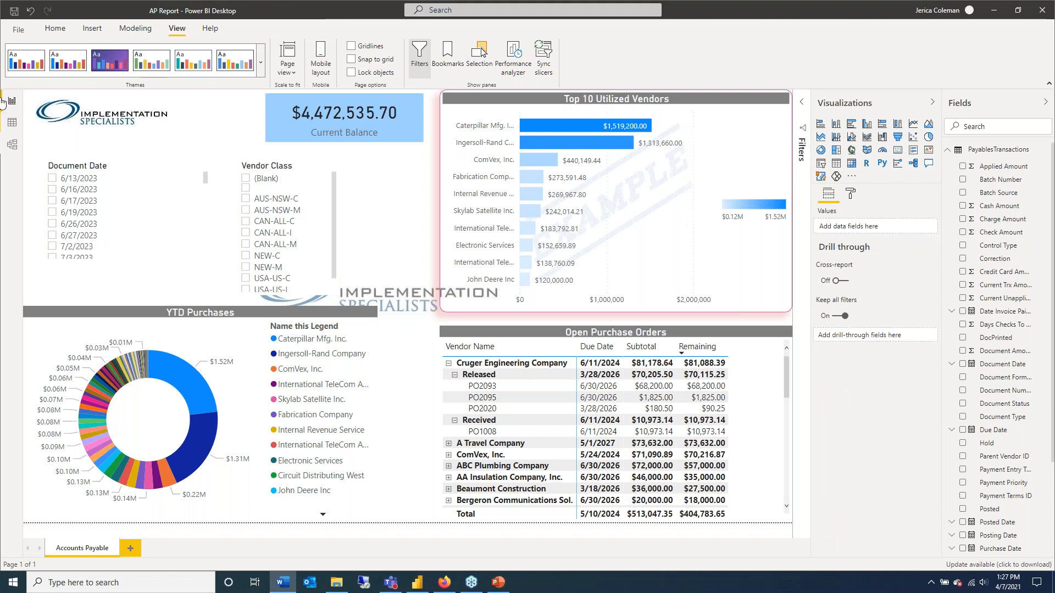
- Turn the category label of the Current Balance card off and back on
click(403, 122)
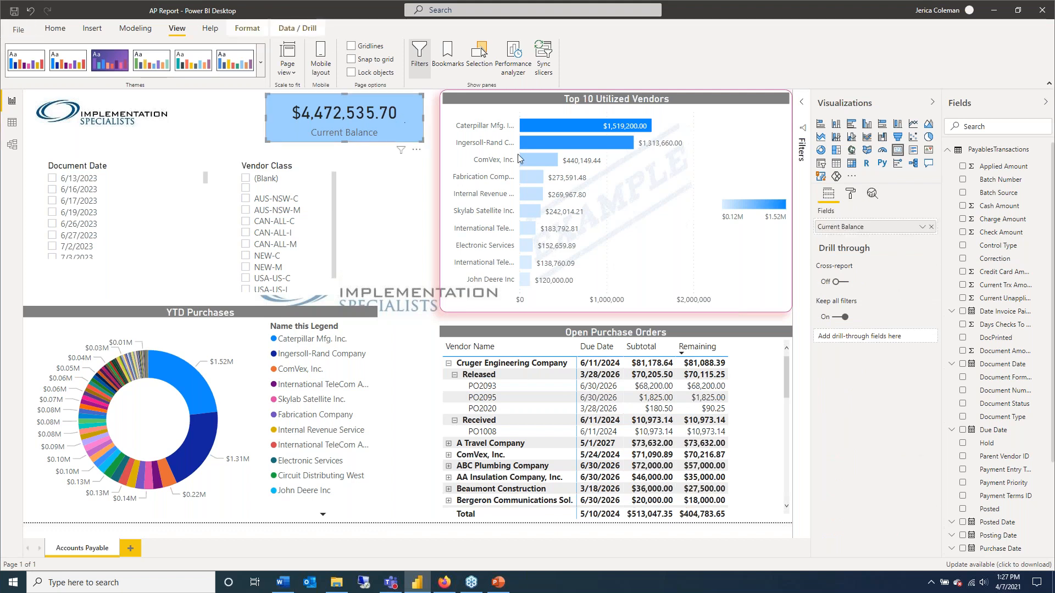
click(851, 193)
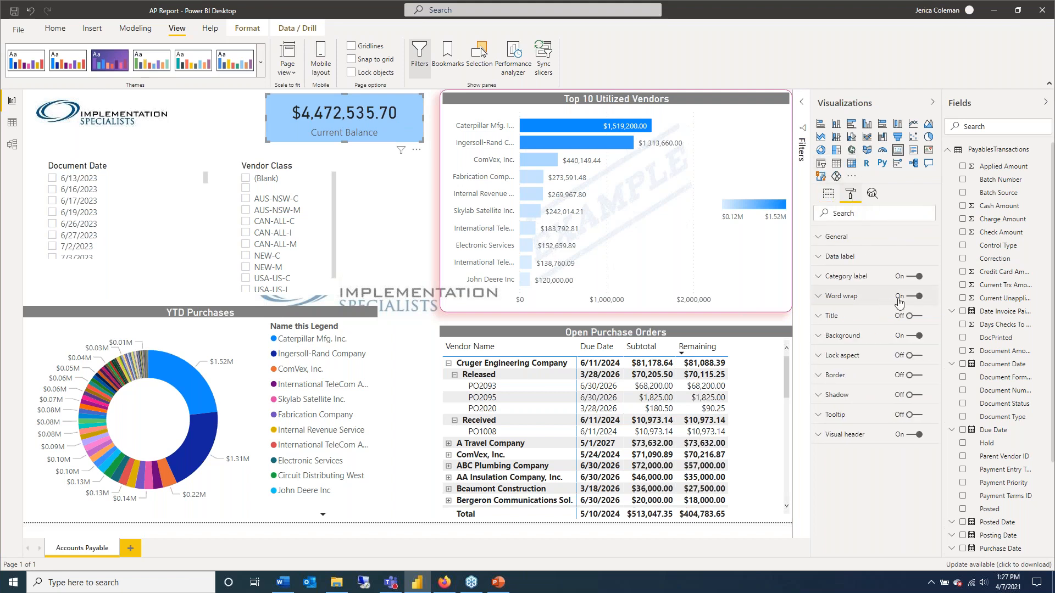
click(904, 277)
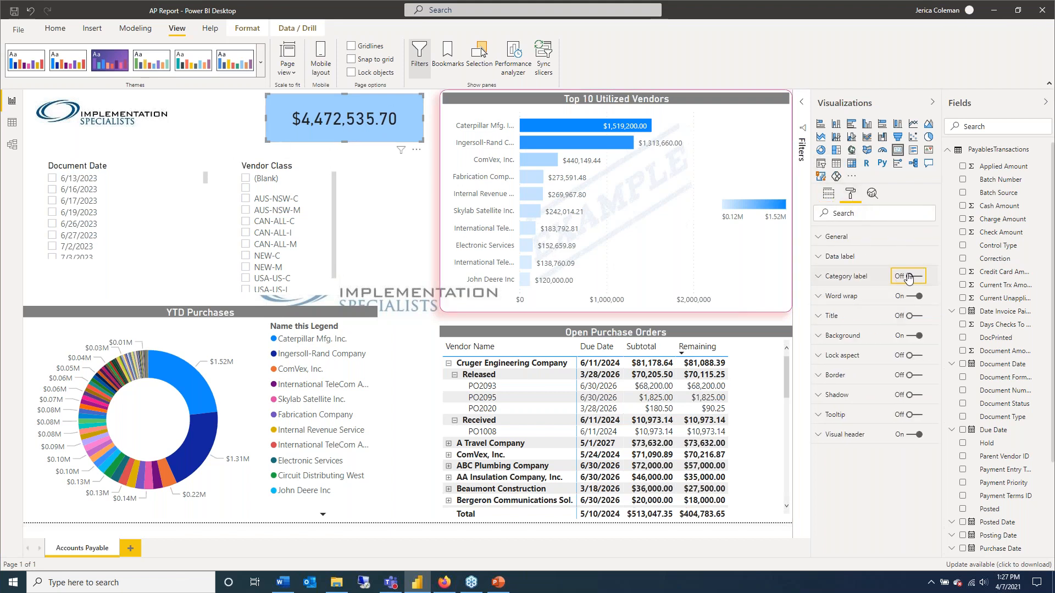
click(909, 277)
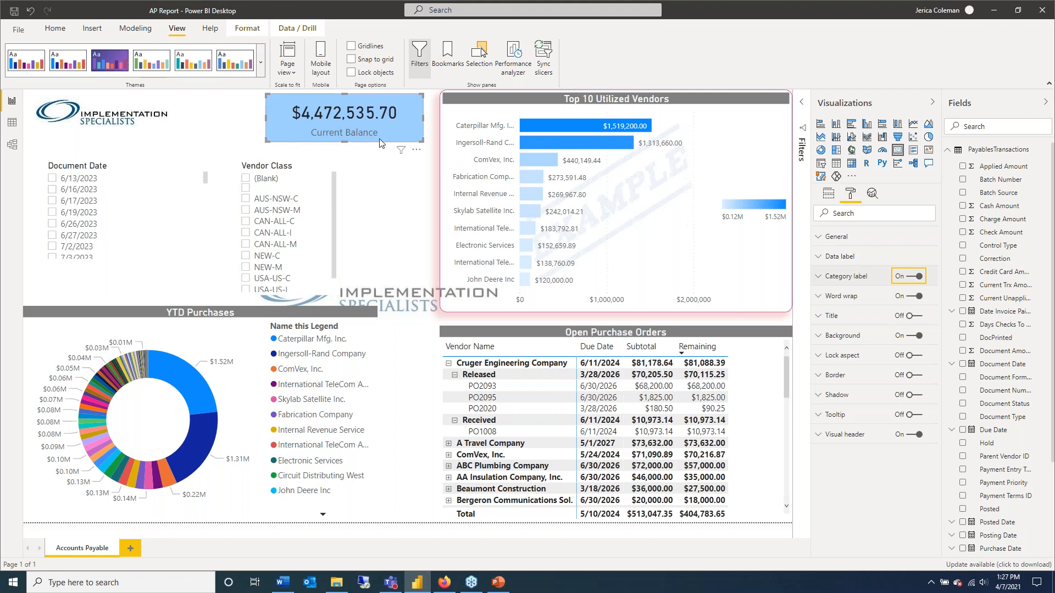
click(386, 175)
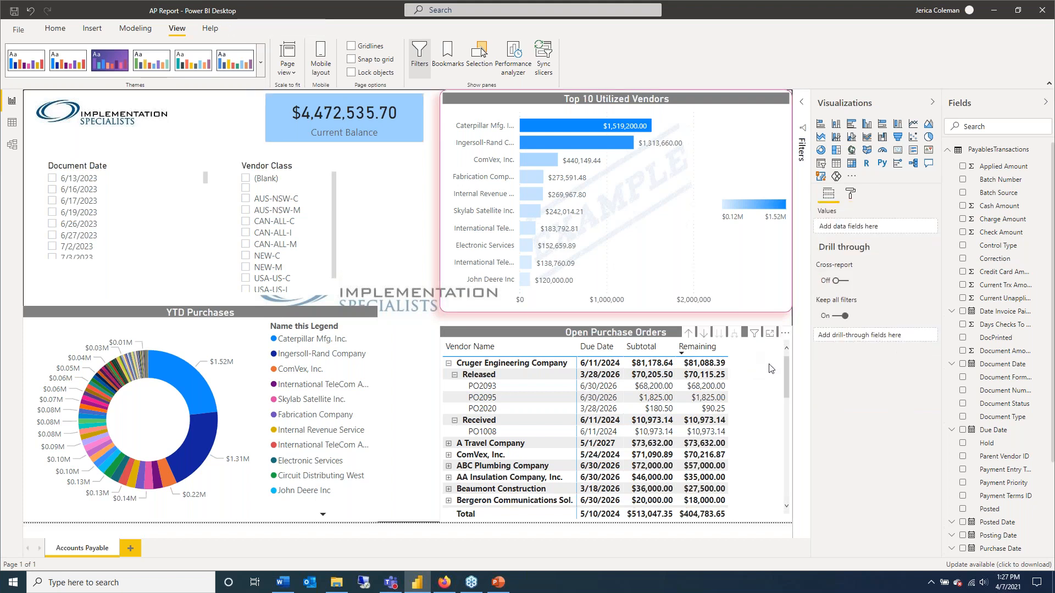
- Extend the Open Purchase Orders matrix slightly upward
click(786, 369)
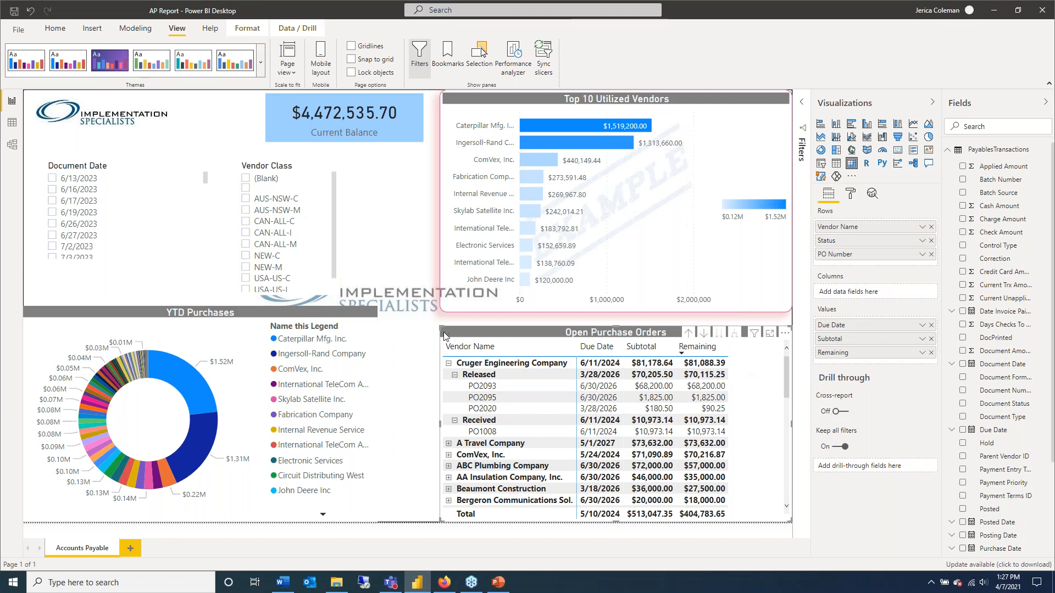
drag(439, 330, 442, 326)
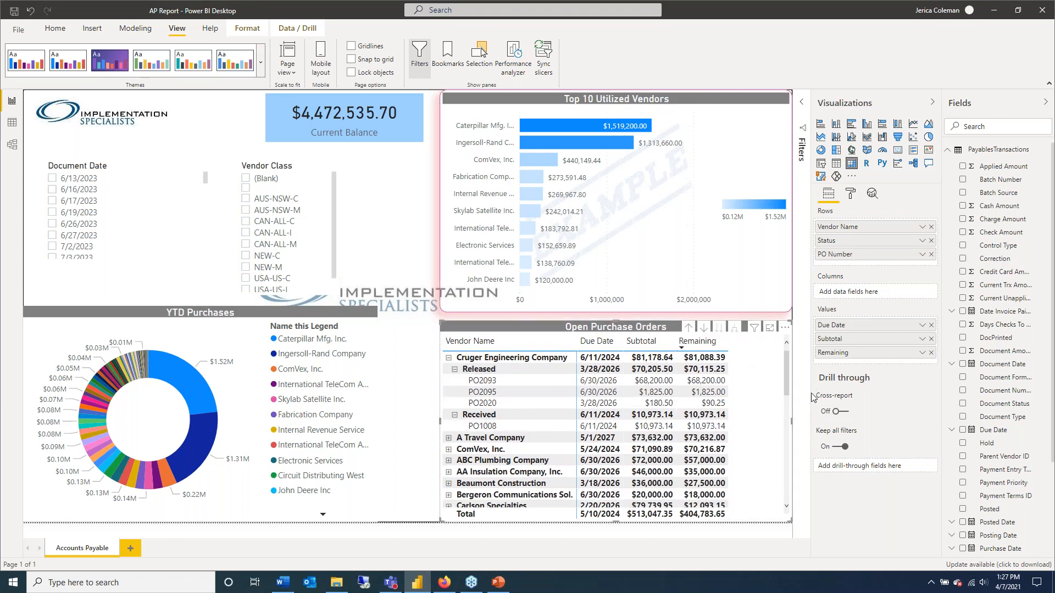
- Try the Minimal, Bold header and Sparse styles on the Open Purchase Orders matrix and revert to the default style
click(852, 195)
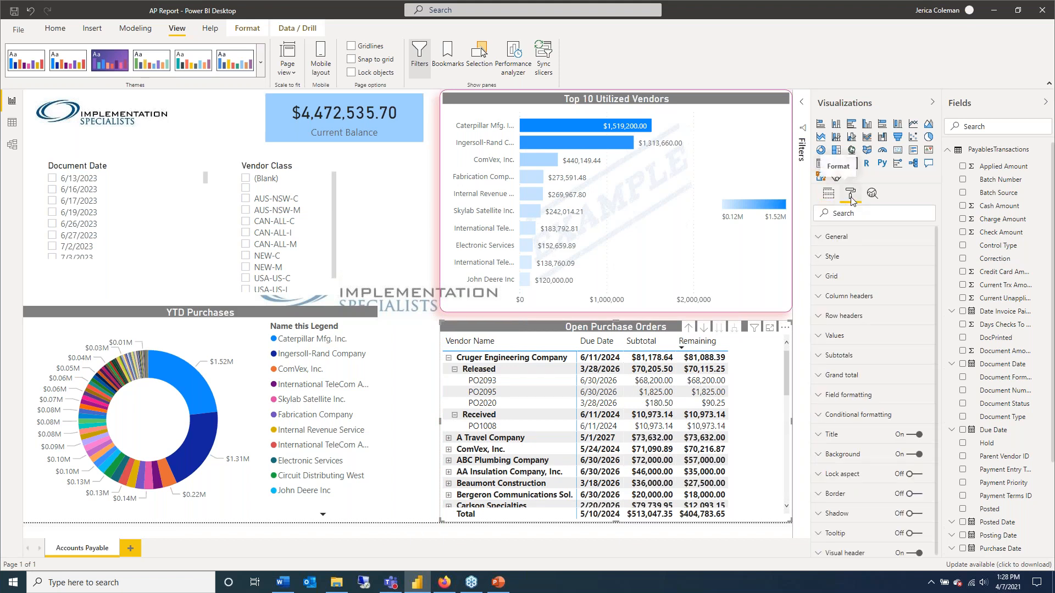
click(820, 257)
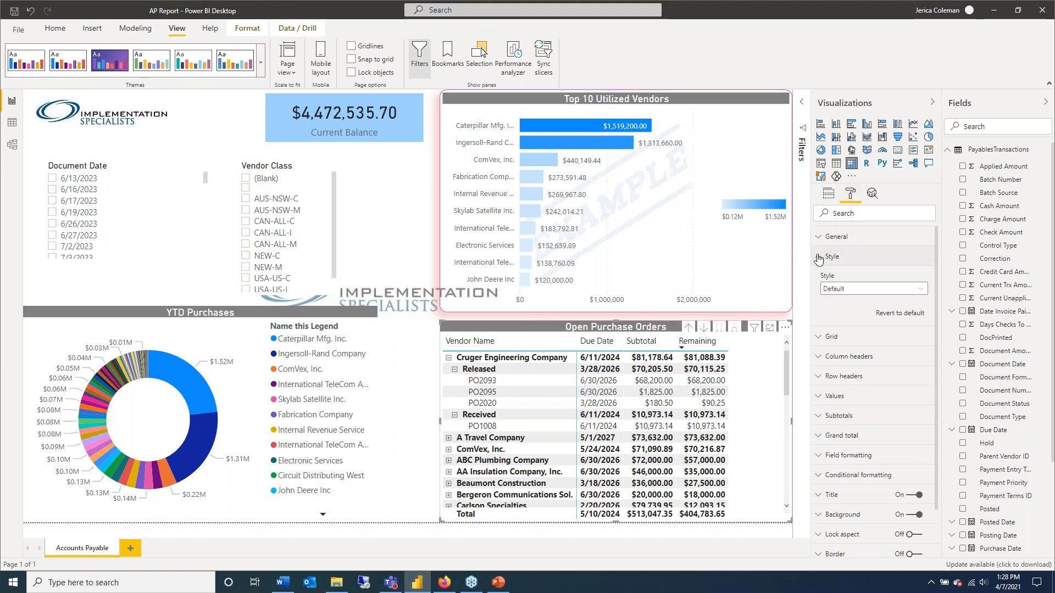
click(914, 296)
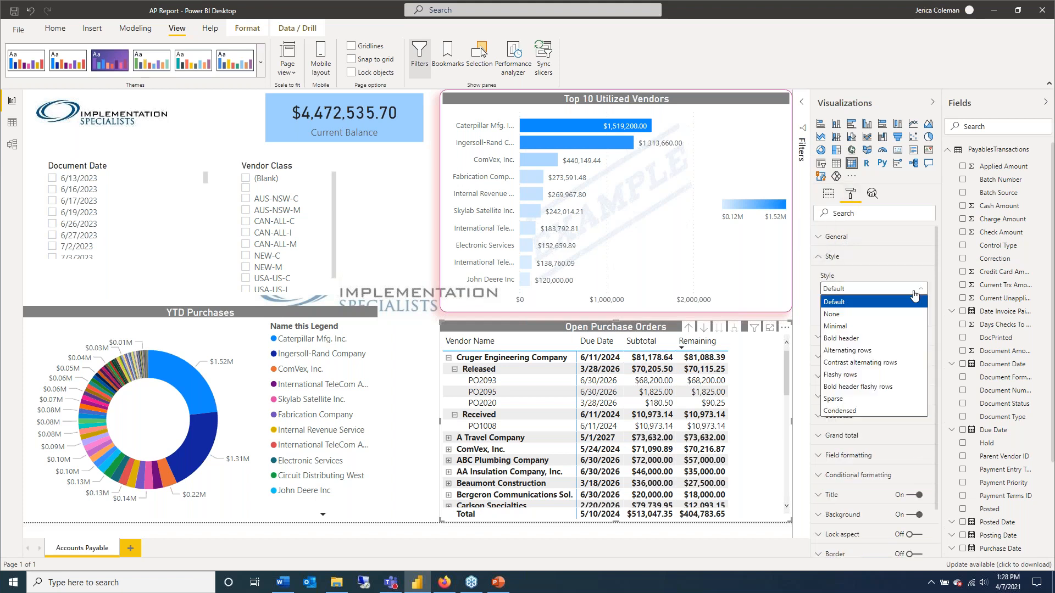
click(873, 327)
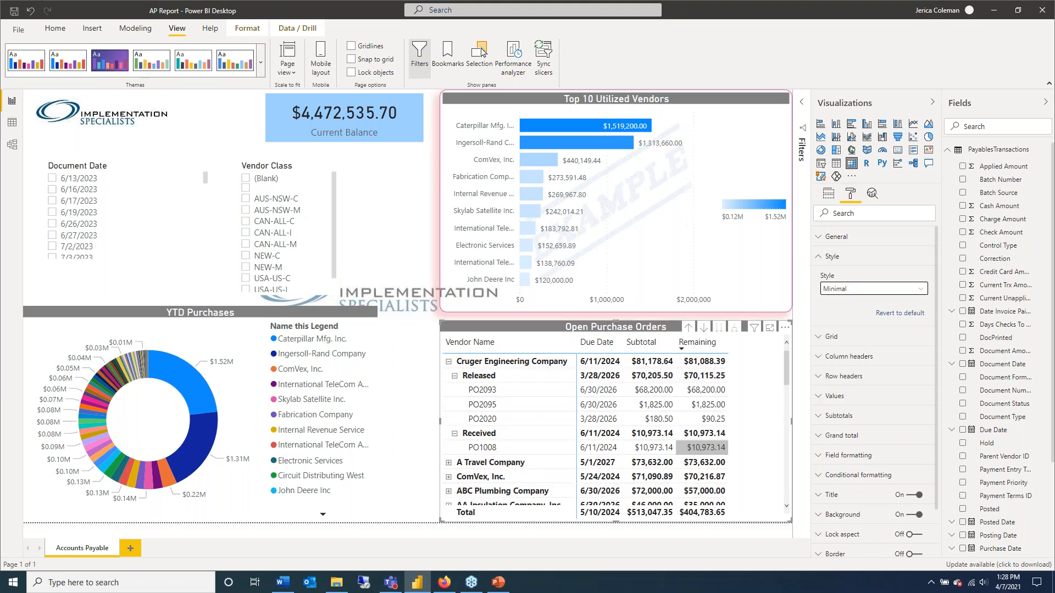
click(922, 292)
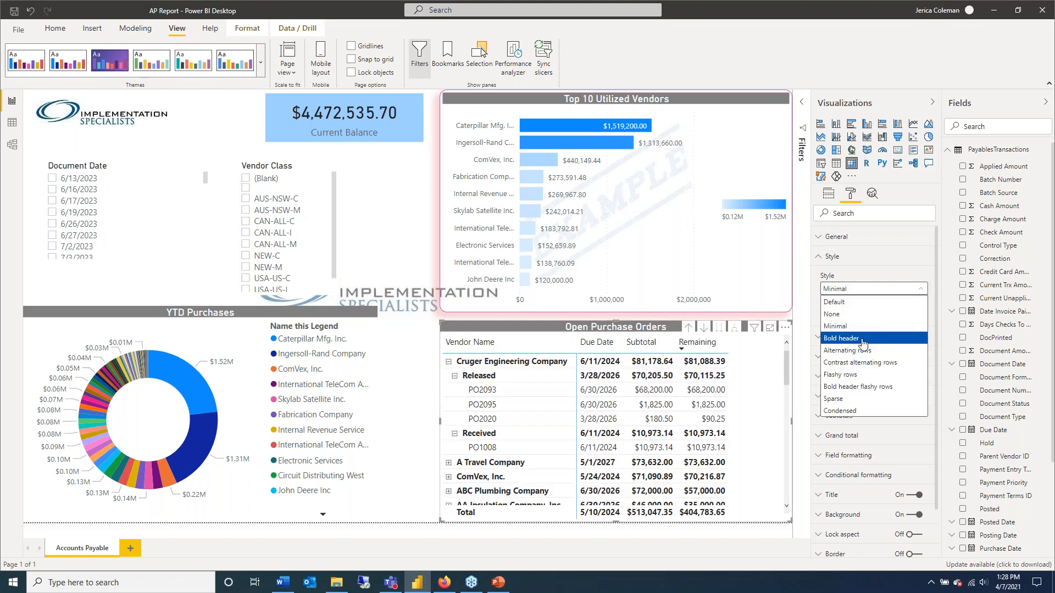
click(862, 339)
click(896, 289)
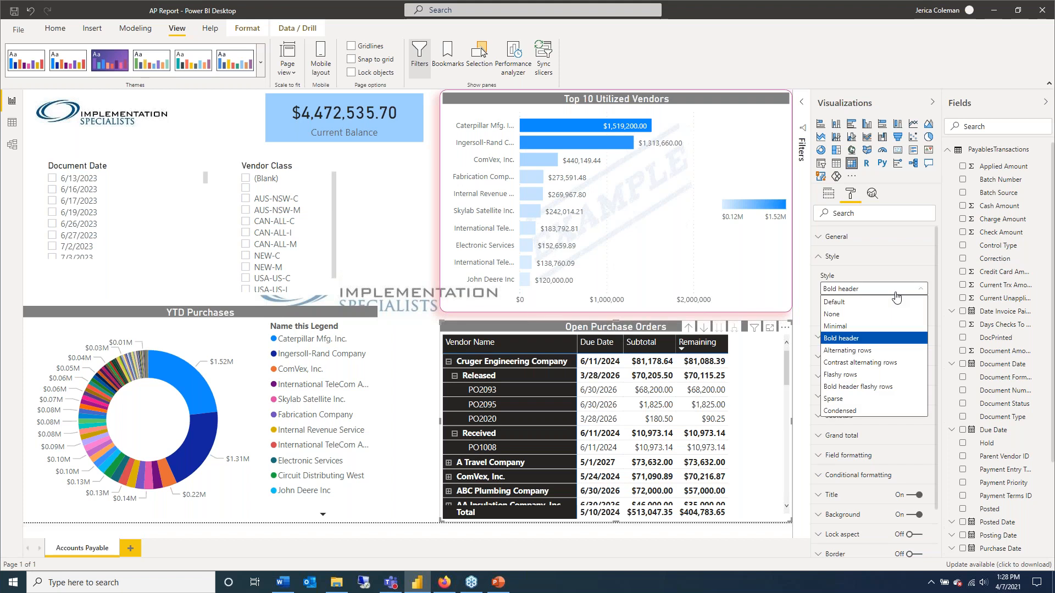
click(853, 399)
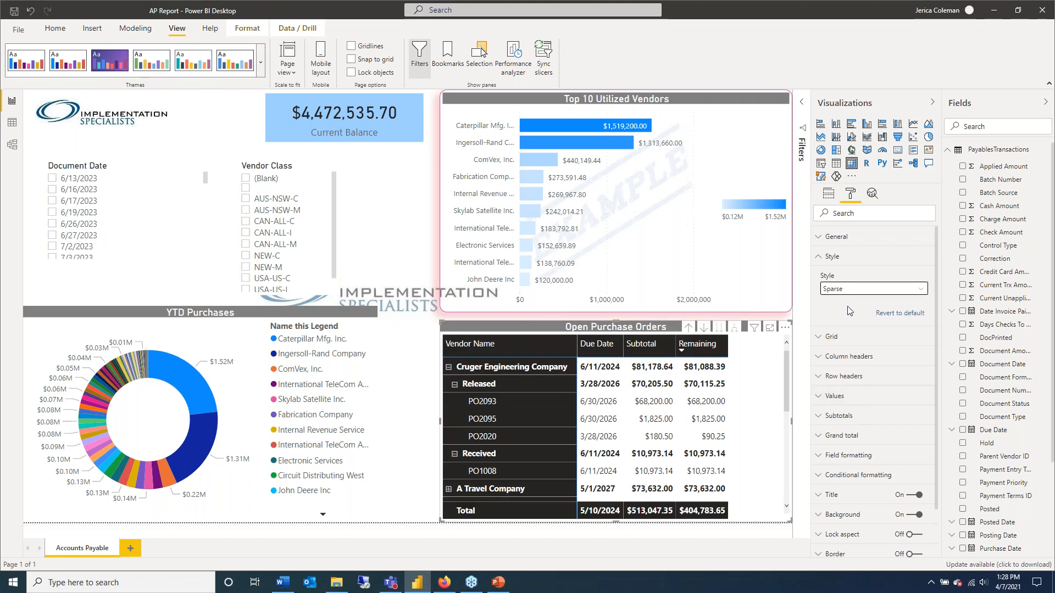
click(900, 313)
click(832, 257)
- Turn on the vertical grid of the Open Purchase Orders matrix, with red lines and a thickness of 3
click(830, 277)
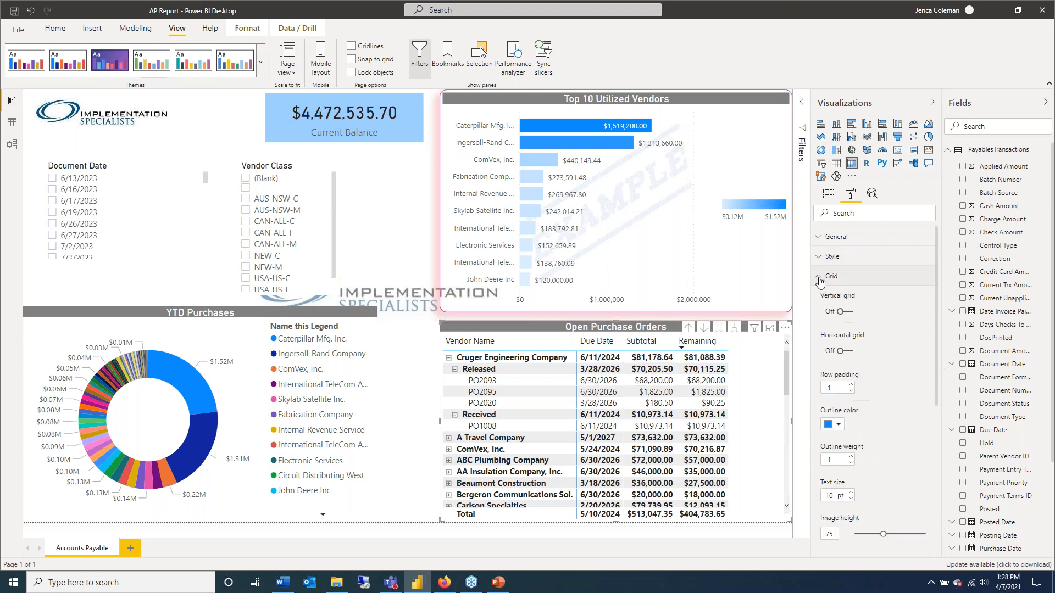
click(844, 312)
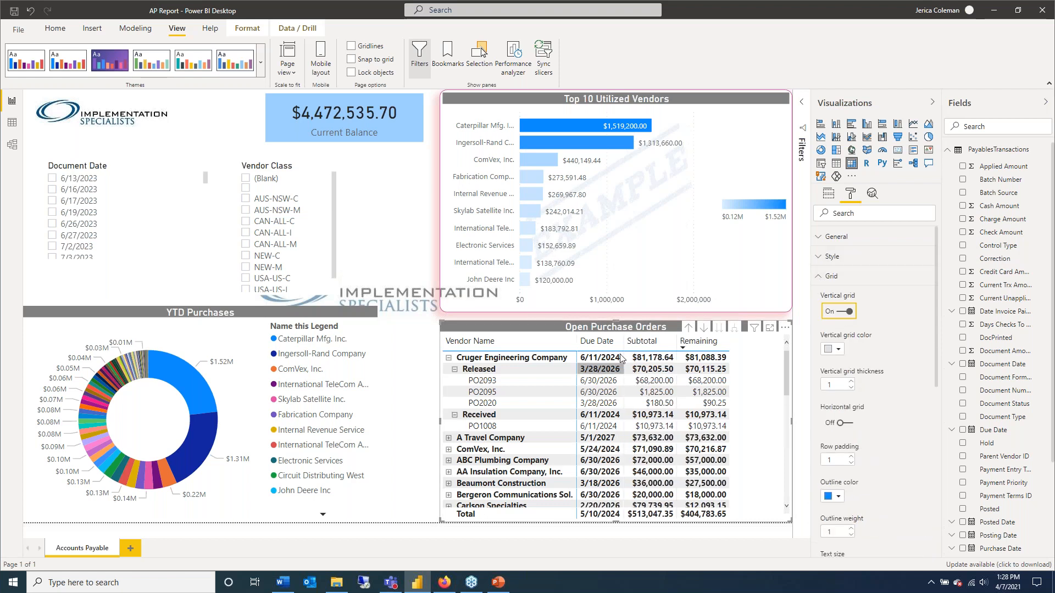
click(839, 350)
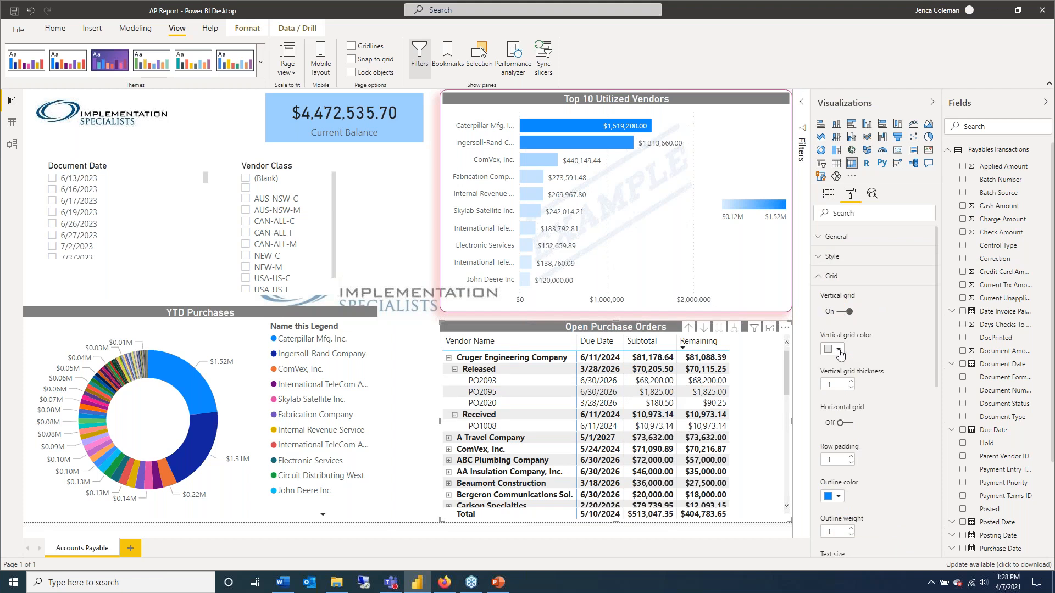
click(831, 367)
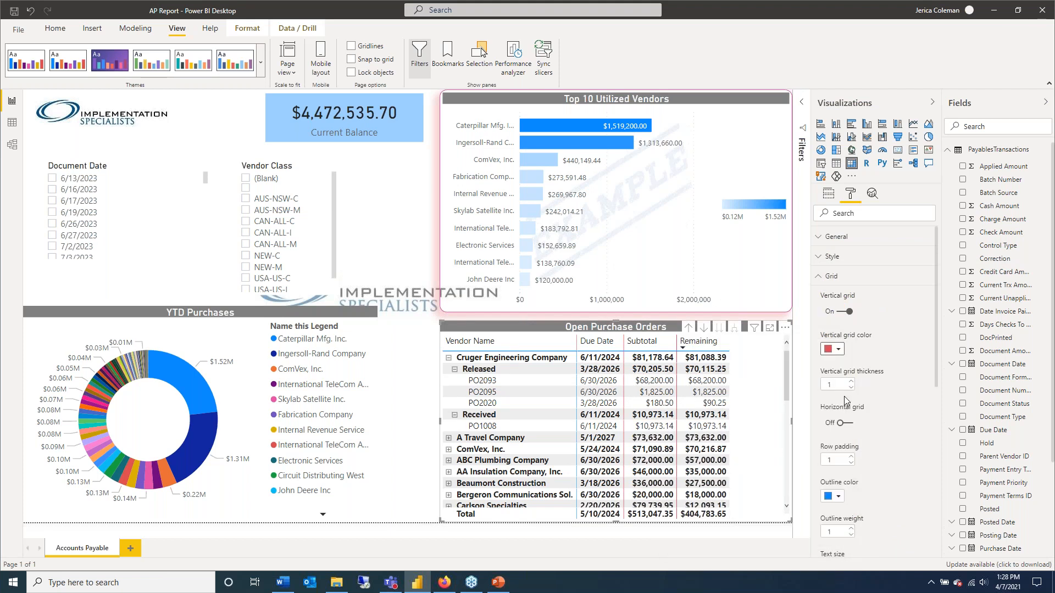
click(851, 383)
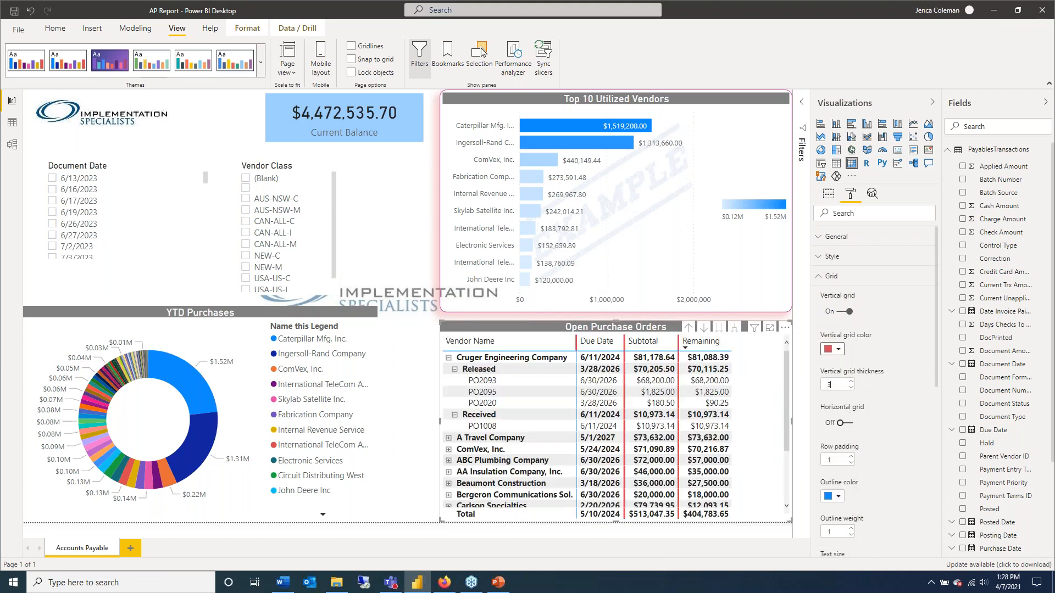
- Turn on the horizontal grid of the Open Purchase Orders matrix and set the outline weight to 3
click(844, 424)
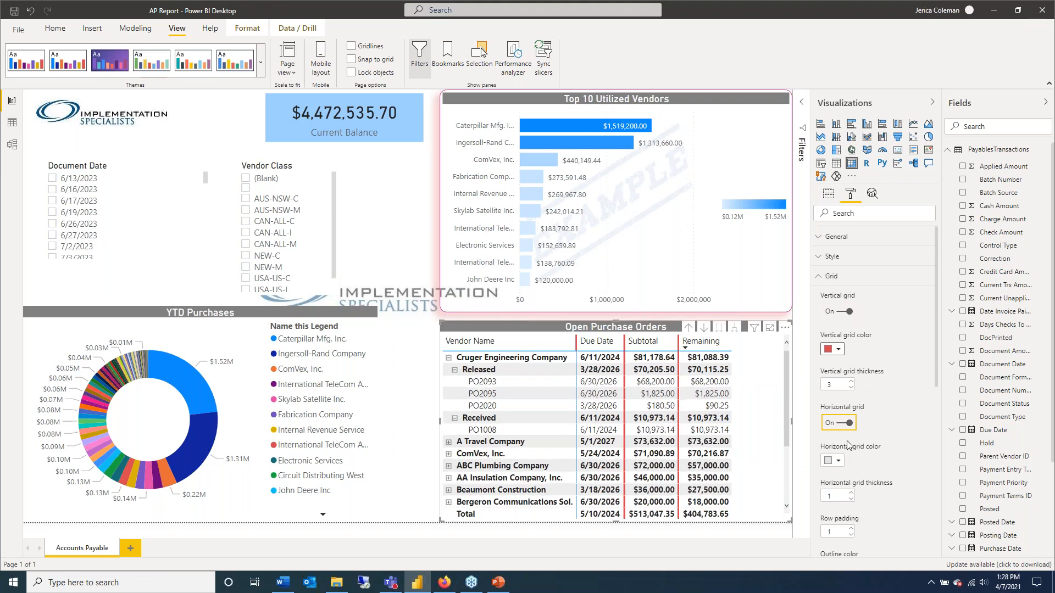
click(835, 460)
scroll(879, 439, down, 4)
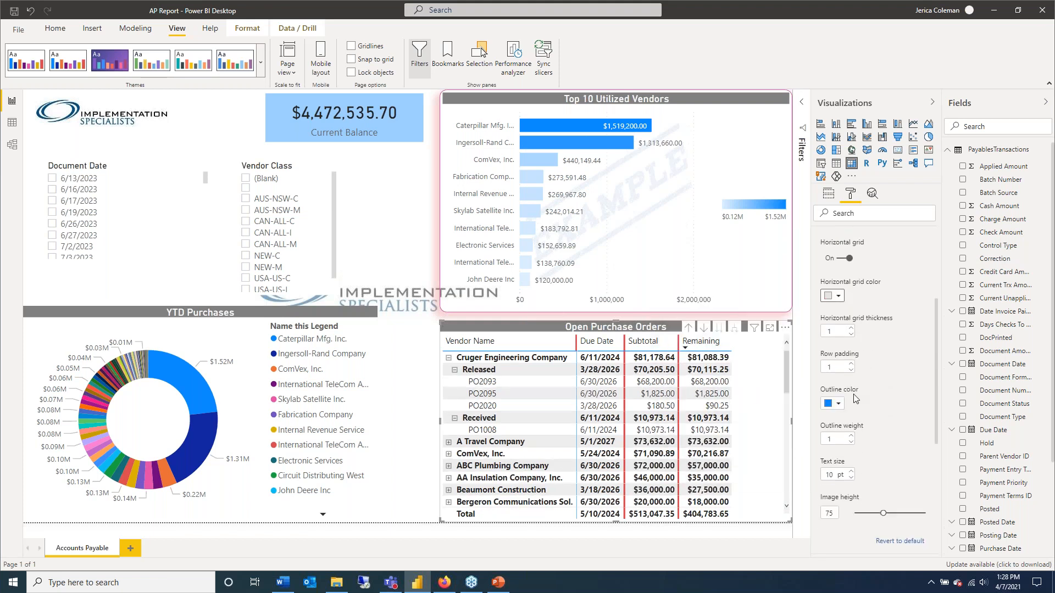
click(852, 437)
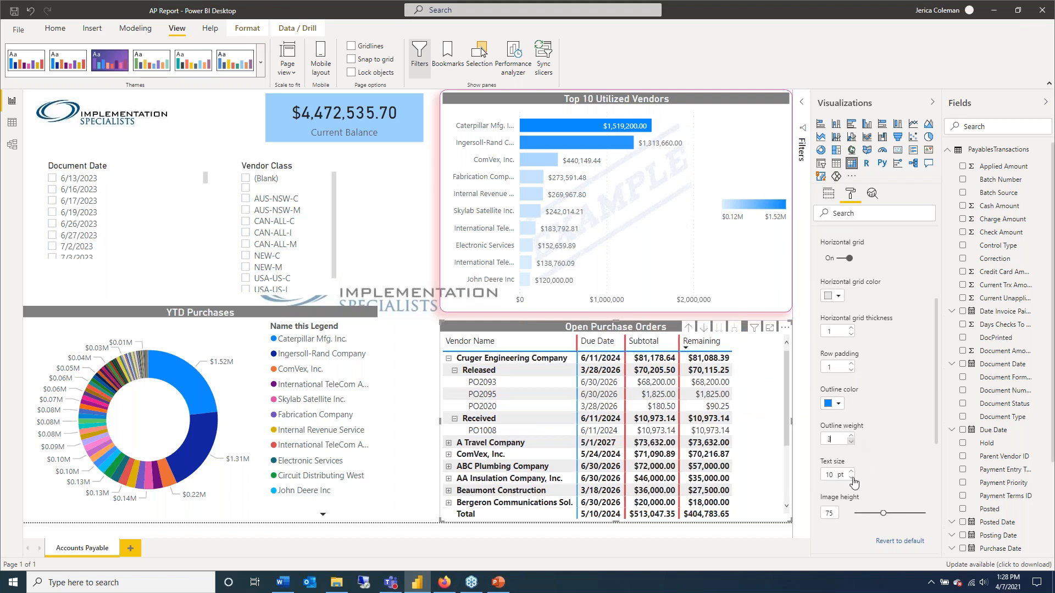
- Examine the column header options of the Open Purchase Orders matrix, switching auto-size column width off and back on
scroll(865, 462, down, 2)
scroll(864, 459, down, 1)
click(865, 440)
scroll(865, 437, down, 3)
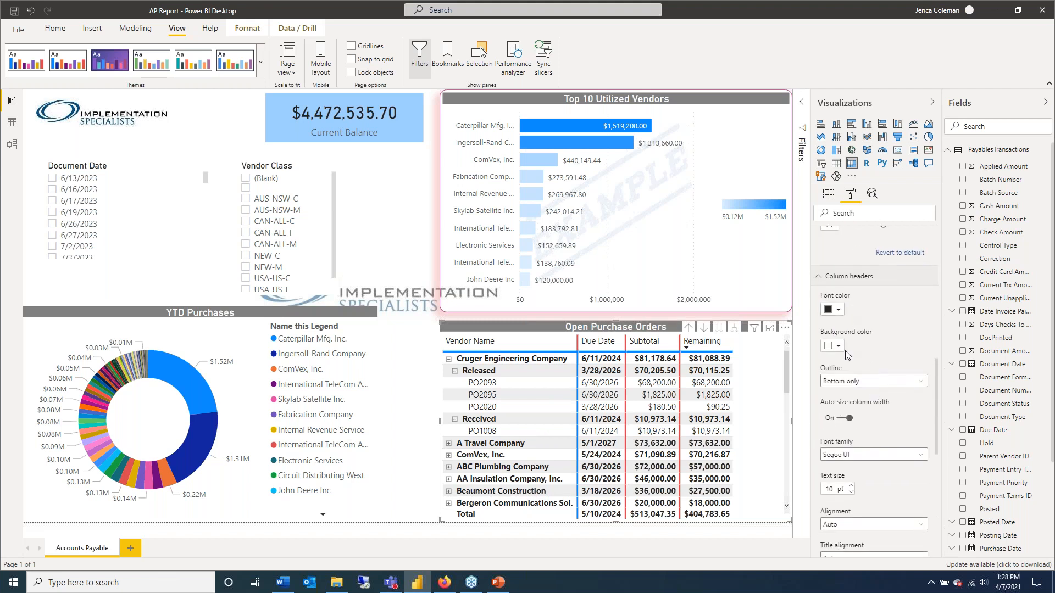
scroll(846, 348, down, 1)
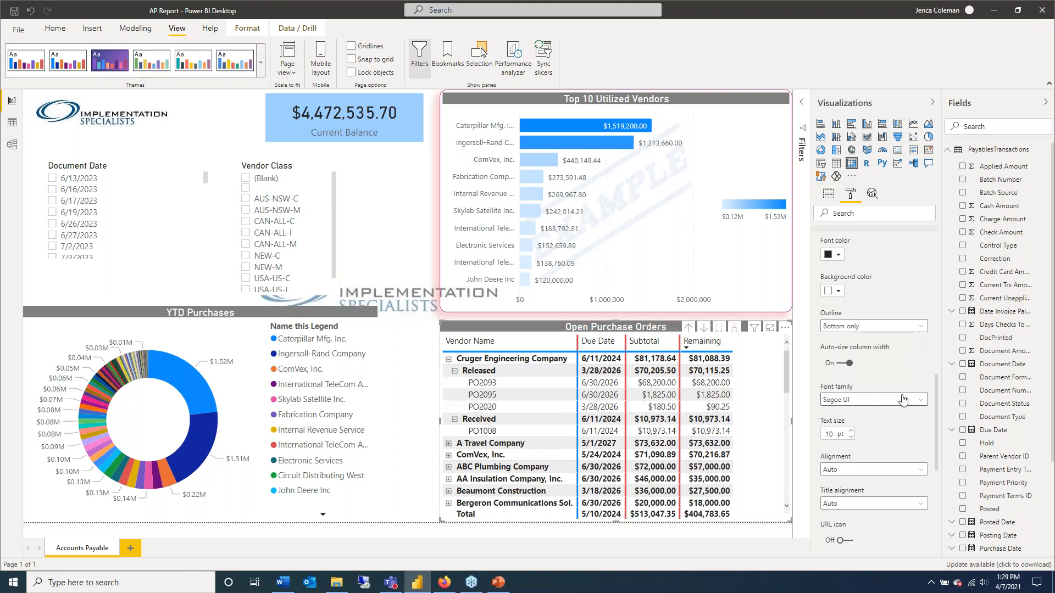
click(842, 364)
click(842, 364)
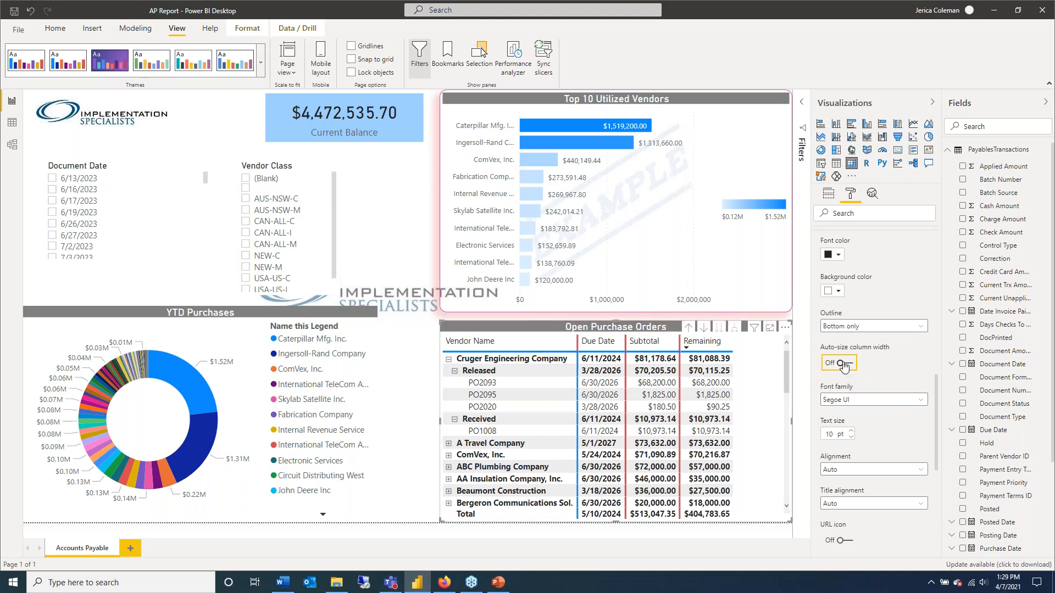
scroll(874, 385, down, 2)
scroll(878, 340, down, 1)
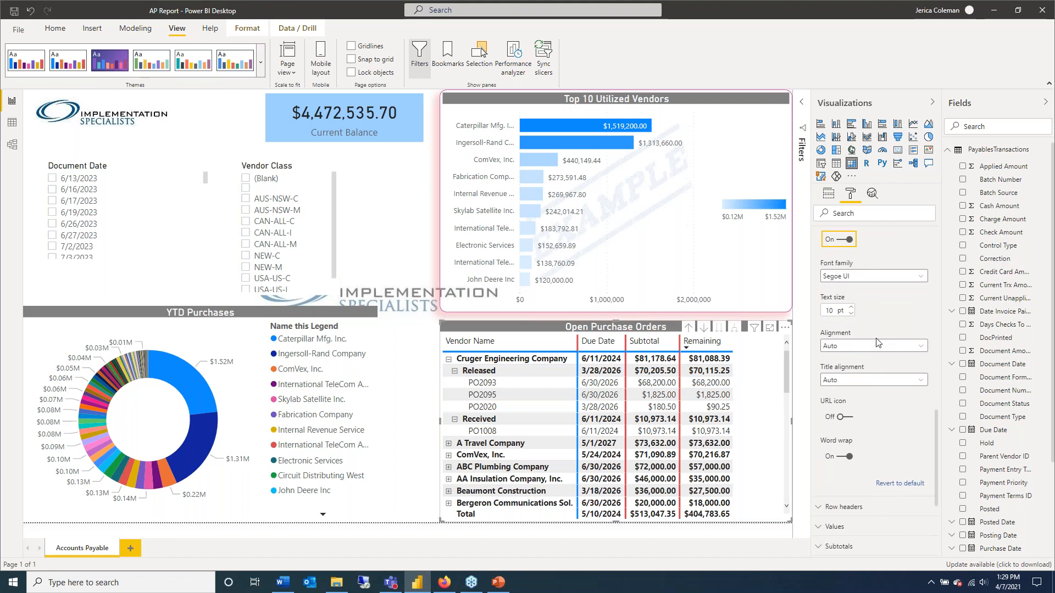
scroll(852, 352, down, 2)
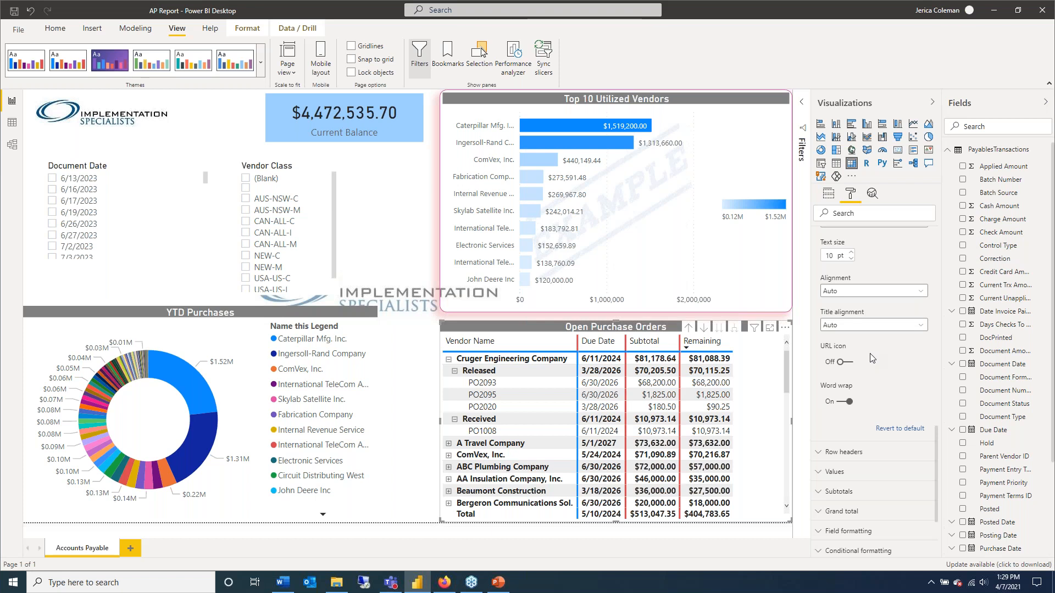
- Set the stepped layout indentation of the Open Purchase Orders matrix's row headers to 23
scroll(864, 440, down, 1)
click(864, 440)
scroll(864, 435, down, 3)
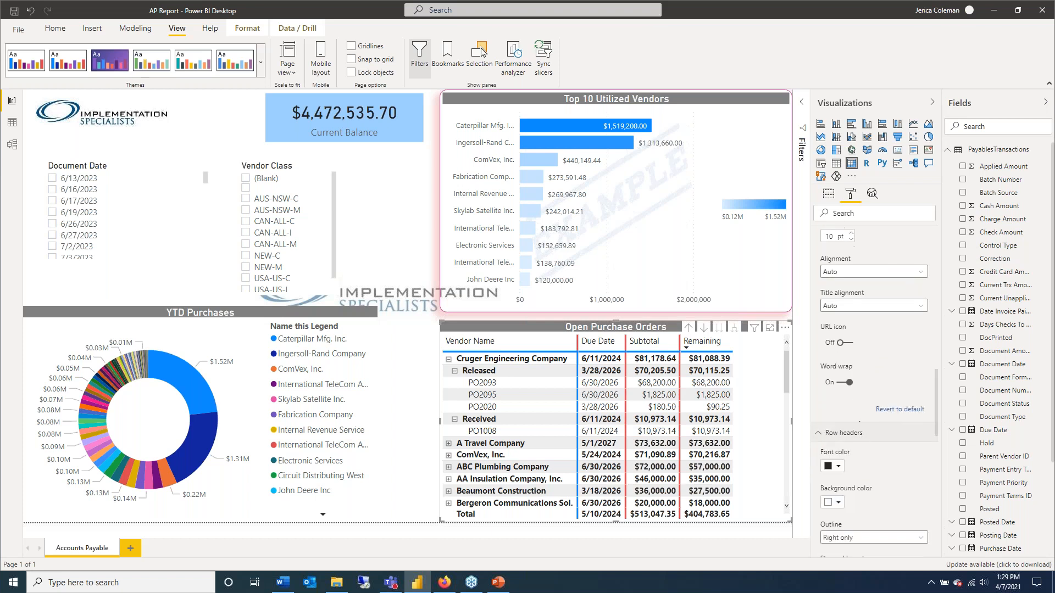
scroll(864, 424, down, 1)
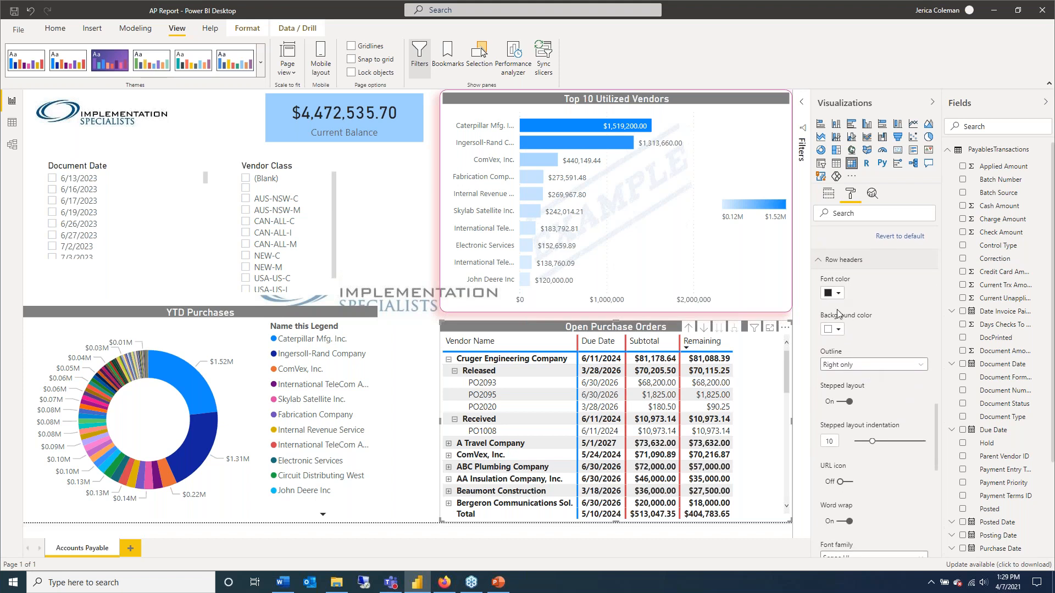
scroll(855, 397, down, 1)
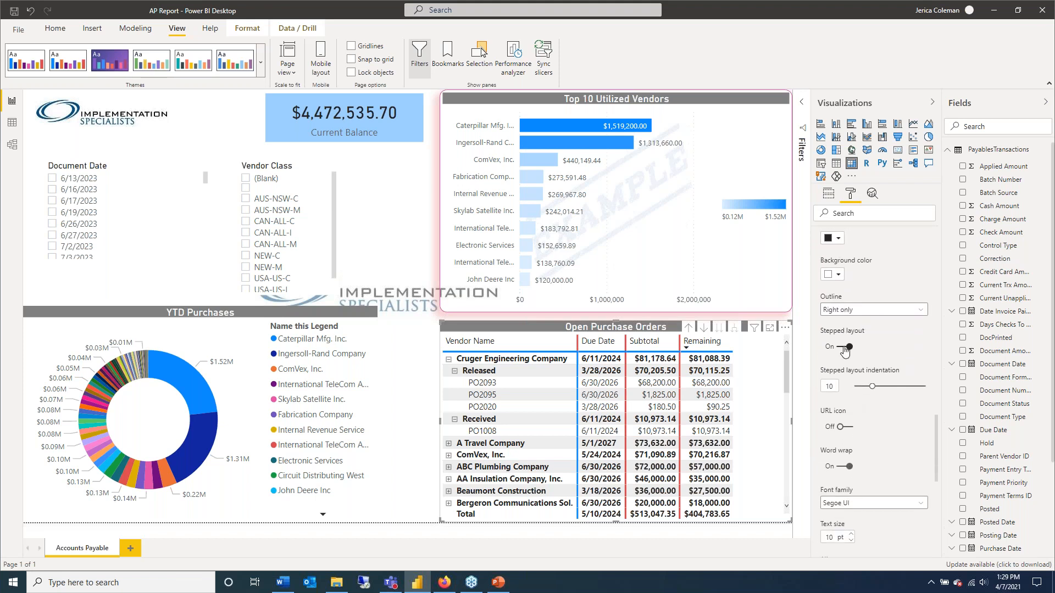
drag(872, 387, 895, 387)
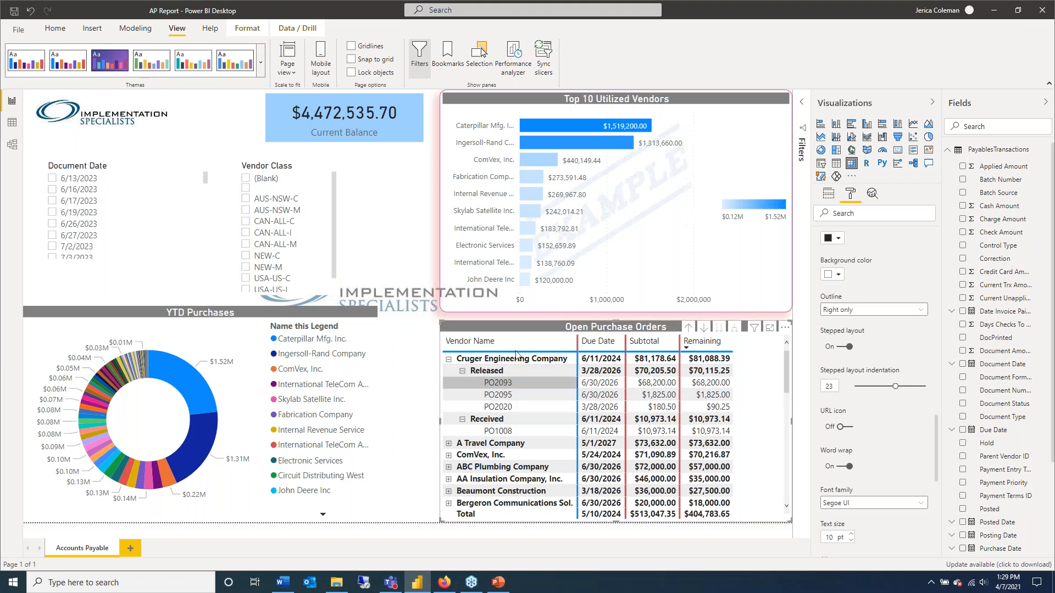
- Examine the matrix's formatting options for values, including font and background colors, banded row style, outline and text size
scroll(872, 418, down, 1)
scroll(872, 419, down, 6)
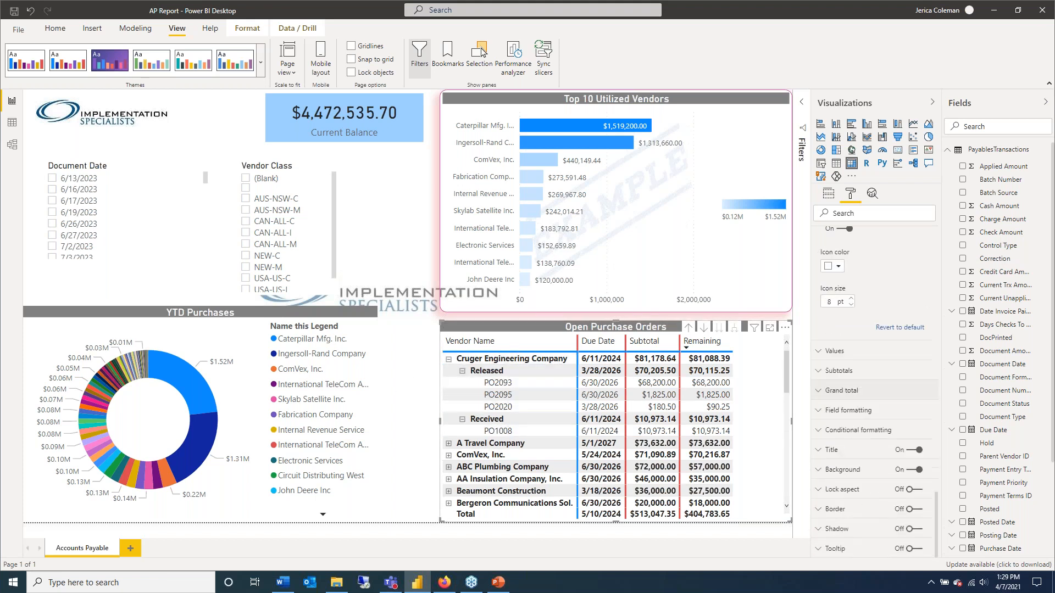
click(836, 336)
scroll(844, 324, down, 1)
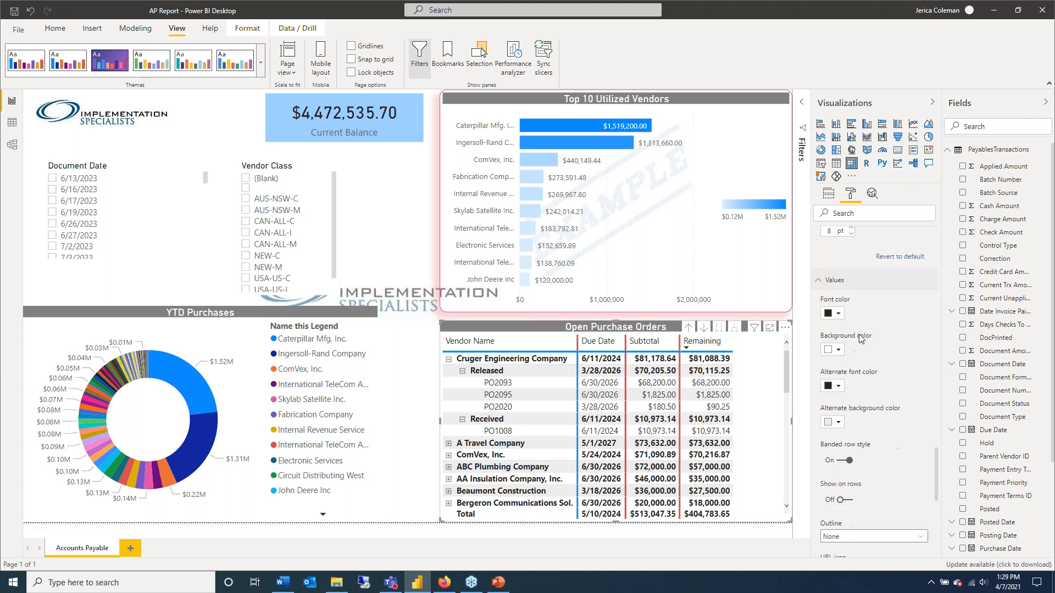
scroll(852, 372, down, 1)
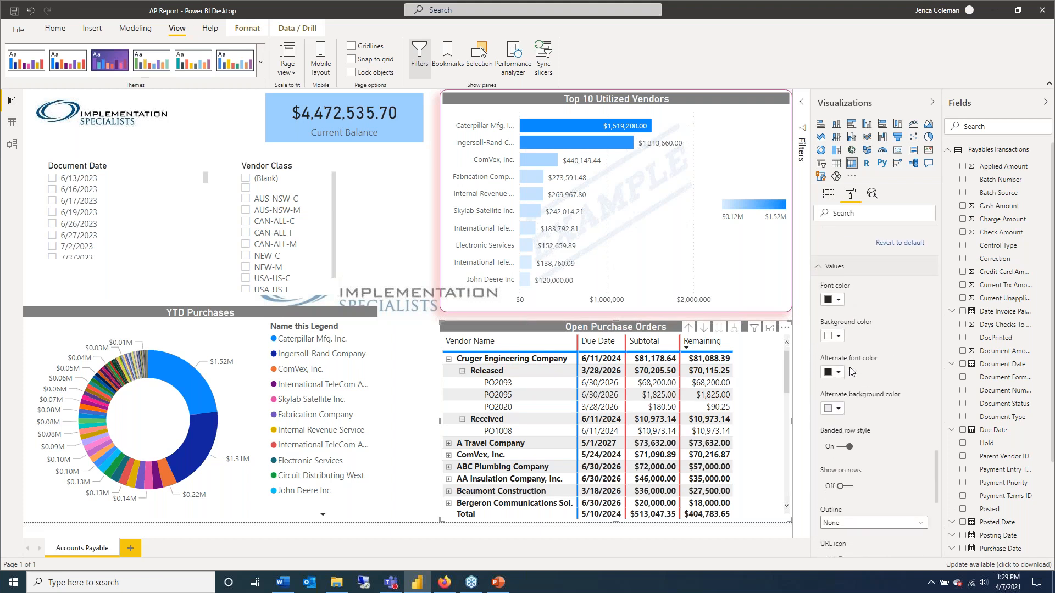
scroll(860, 385, down, 3)
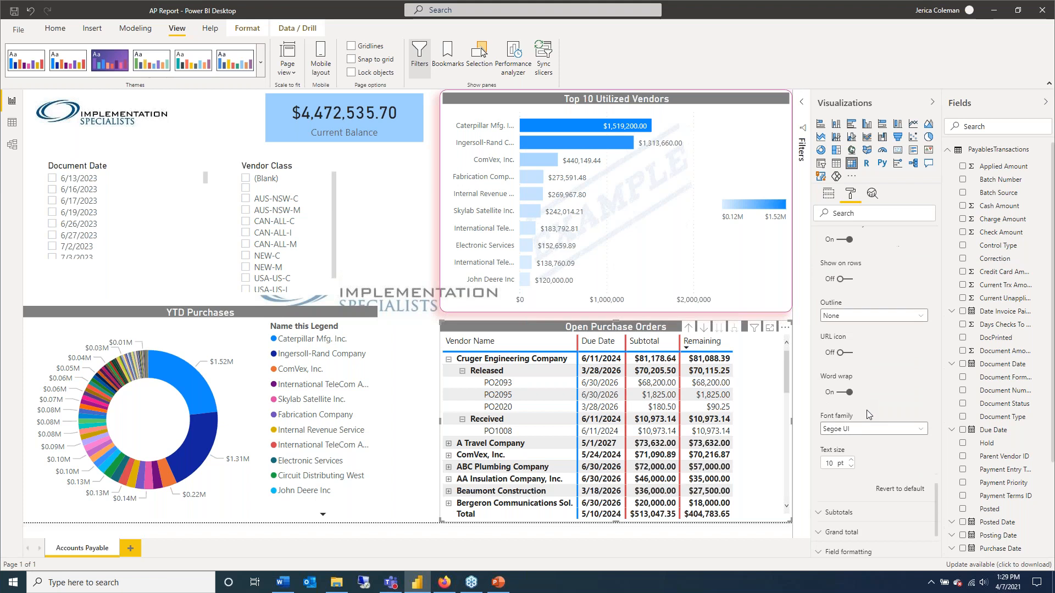
scroll(851, 464, down, 1)
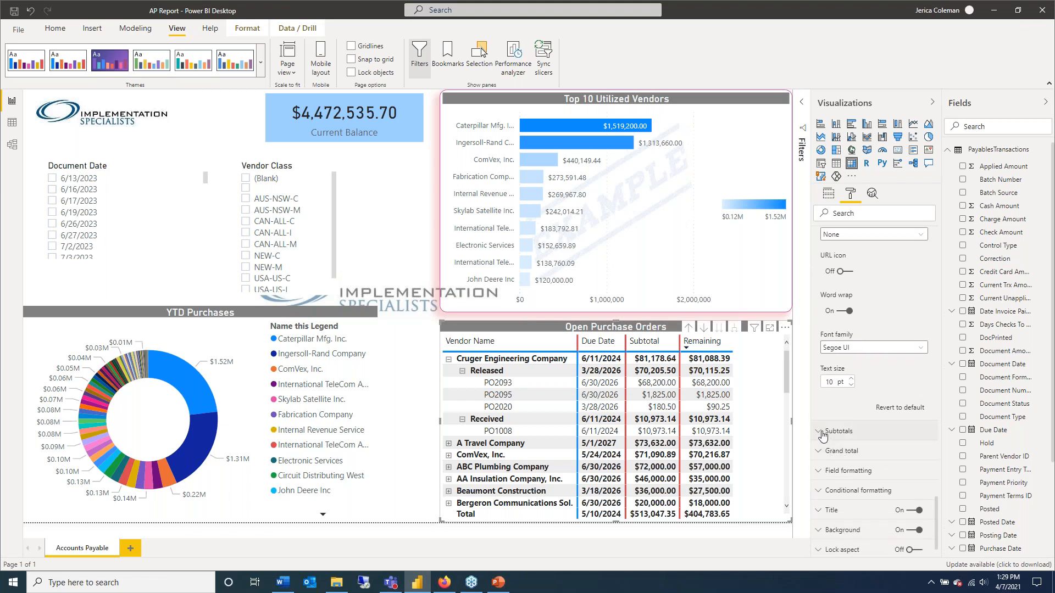
- Switch off the matrix's row subtotals for PO Number and Status, and turn both back on
click(823, 432)
scroll(857, 440, down, 3)
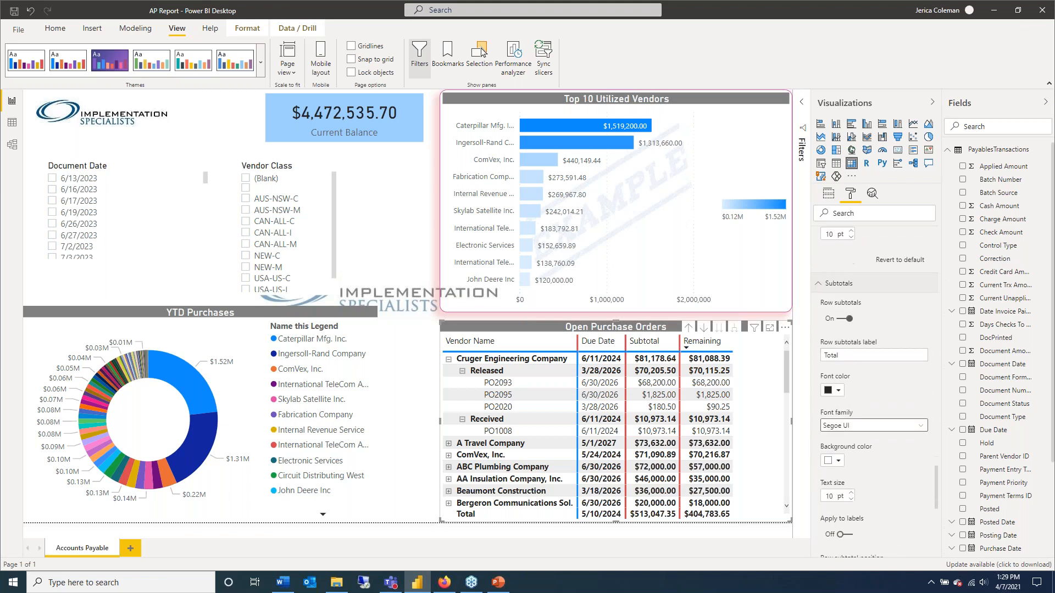
scroll(874, 393, down, 1)
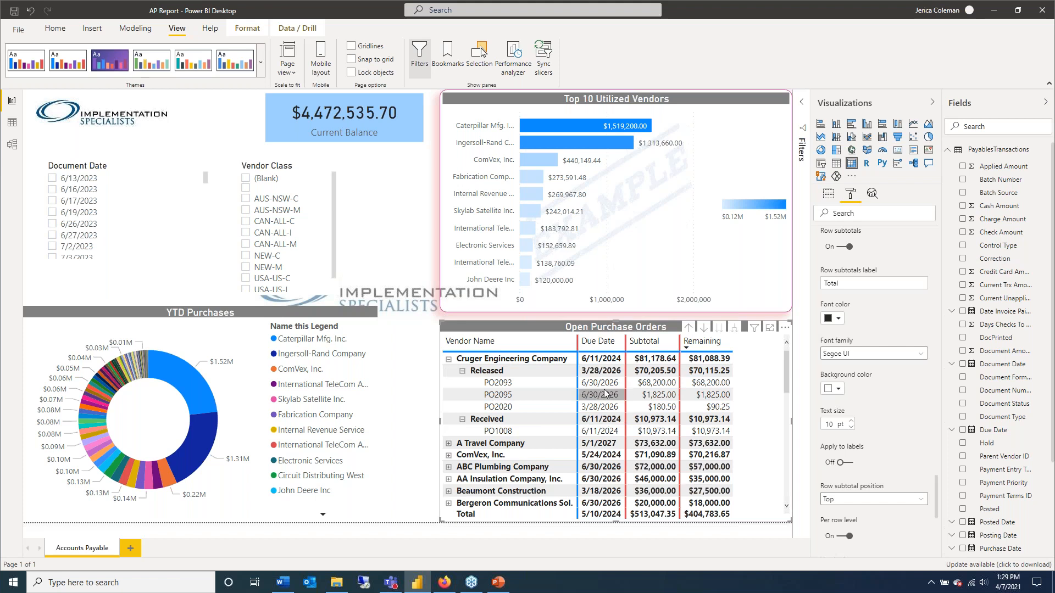
scroll(880, 457, down, 5)
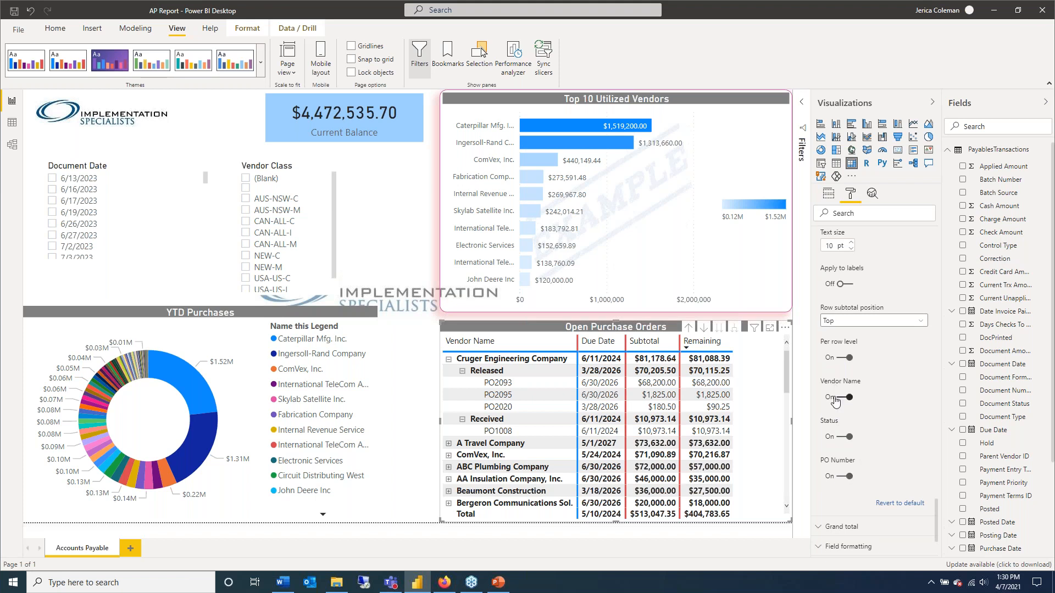
click(840, 479)
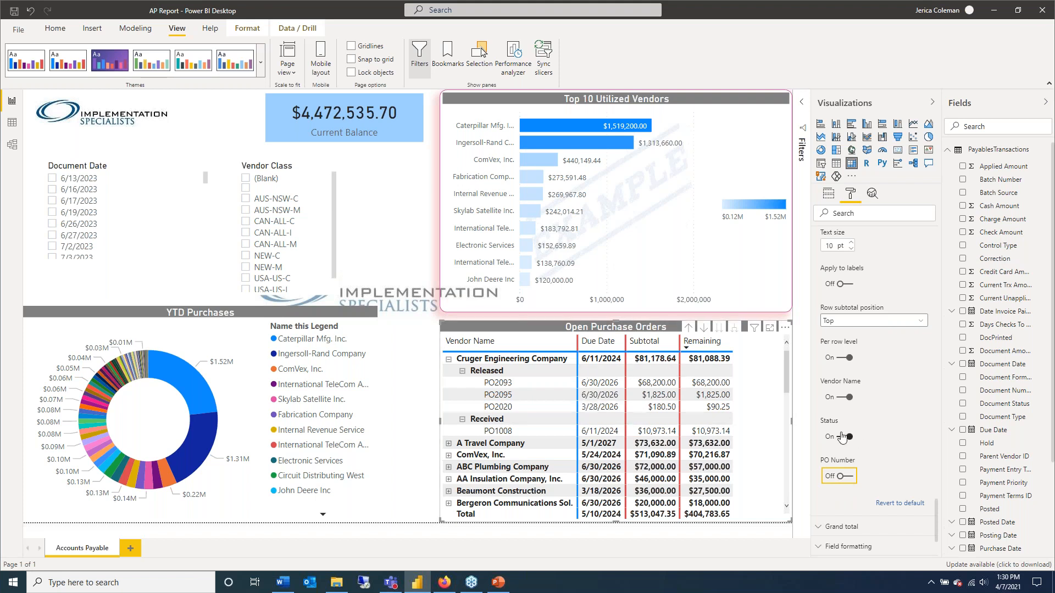
click(841, 438)
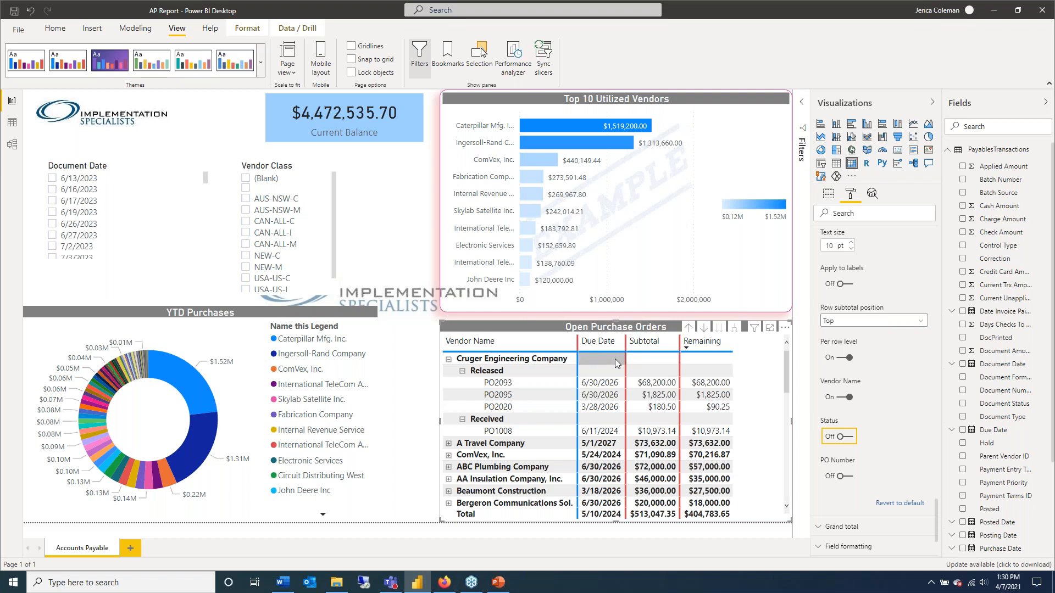
click(841, 438)
click(841, 477)
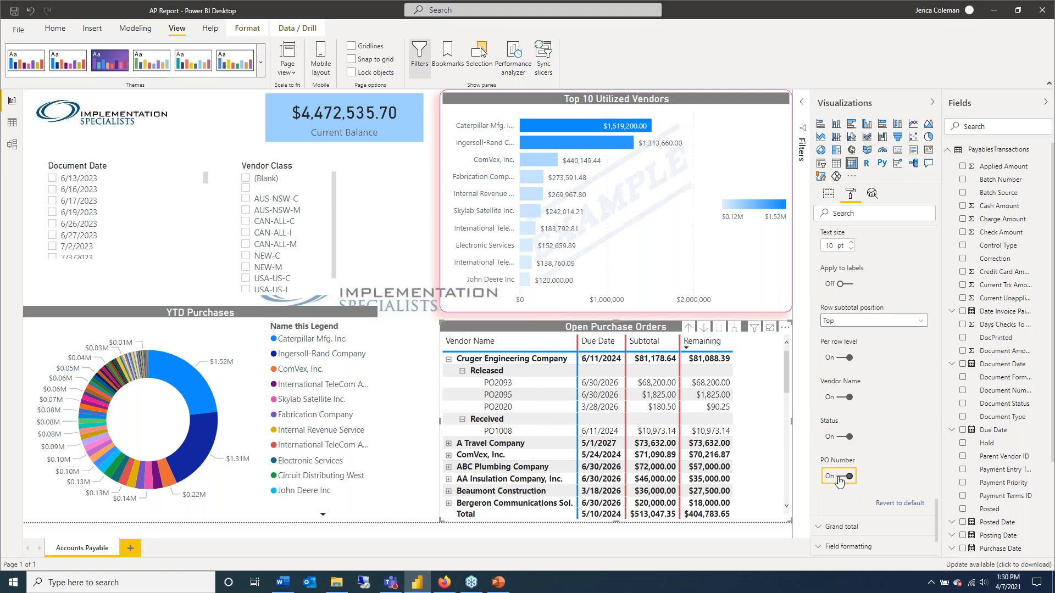
- Examine the matrix's grand total formatting options, including font, background color, label application and text size
scroll(874, 420, down, 3)
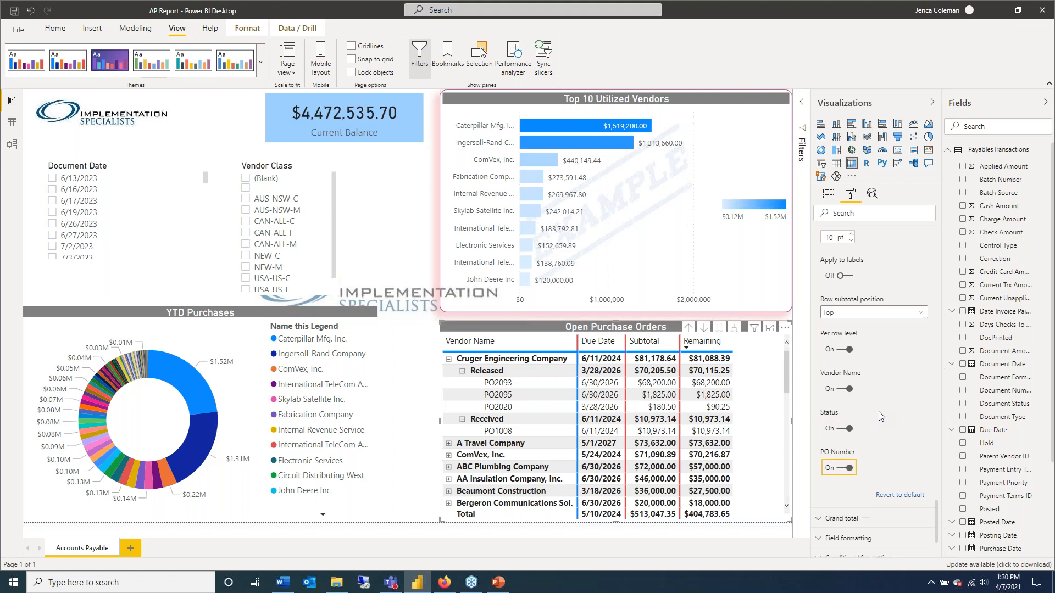
click(818, 431)
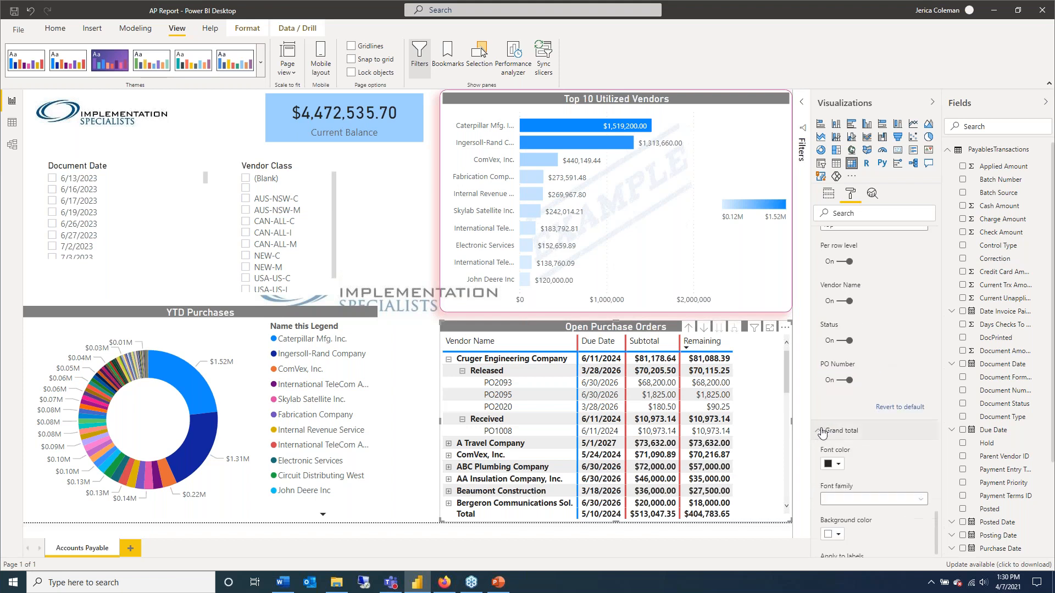
scroll(825, 434, down, 5)
scroll(871, 470, down, 2)
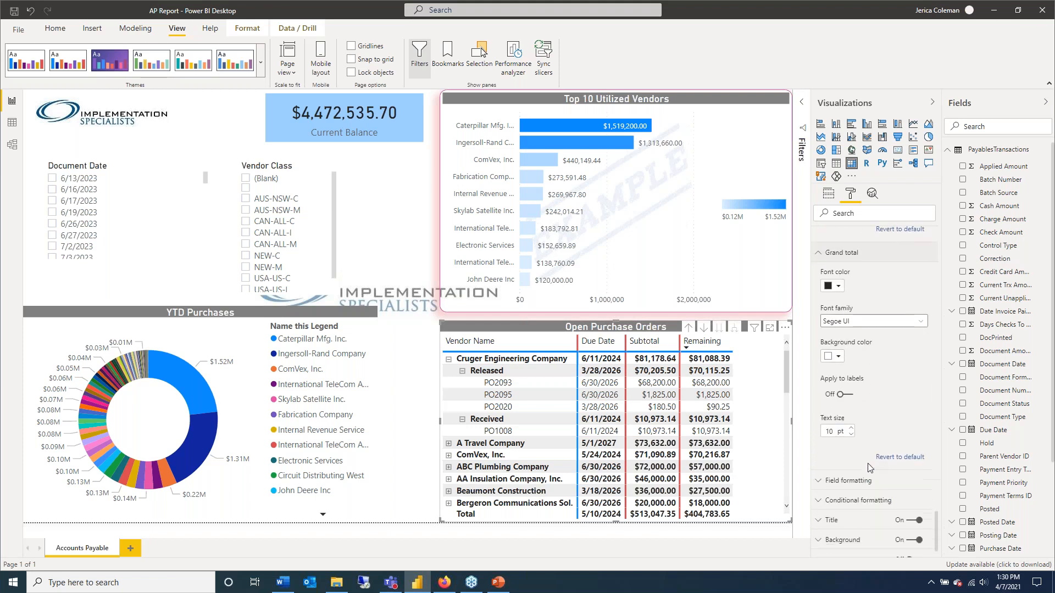
scroll(830, 445, down, 1)
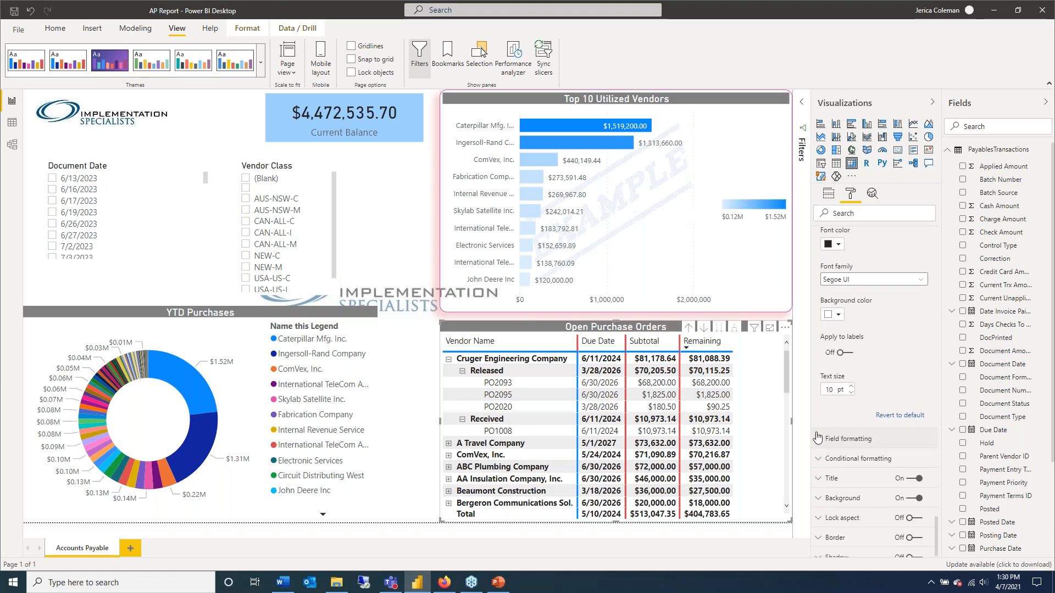
- Examine the matrix's field formatting options for Due Date and Remaining, including display units, colors and alignment
click(818, 439)
scroll(859, 423, down, 5)
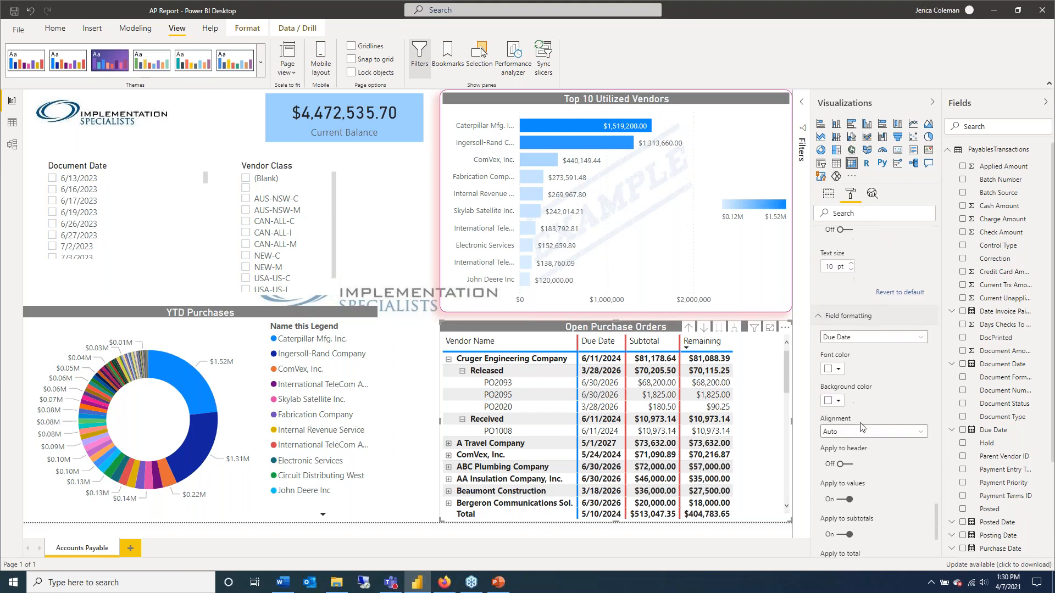
scroll(870, 428, up, 1)
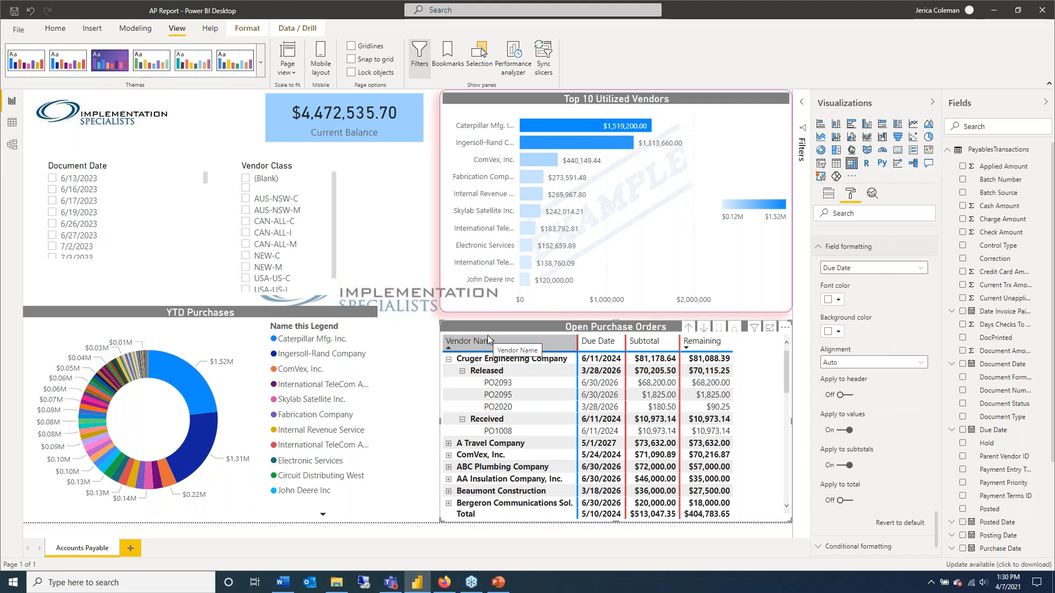
click(913, 268)
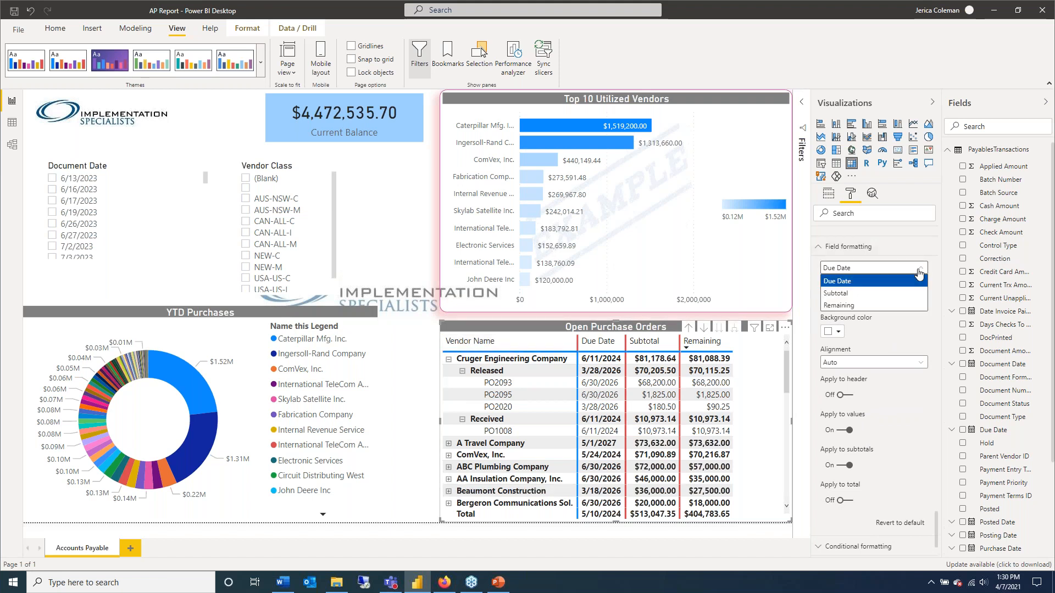
click(850, 306)
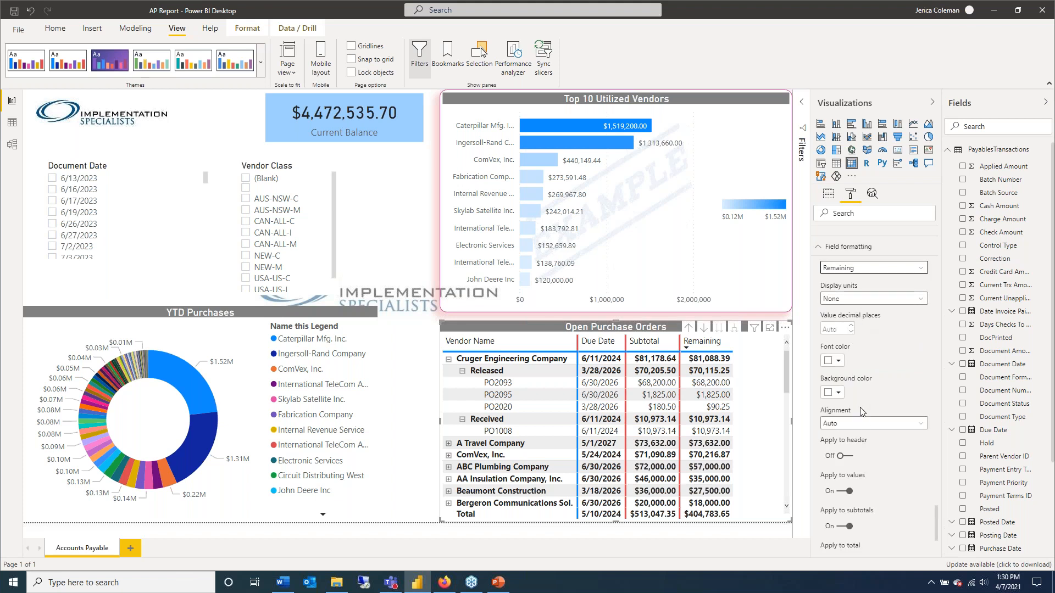
scroll(865, 417, down, 3)
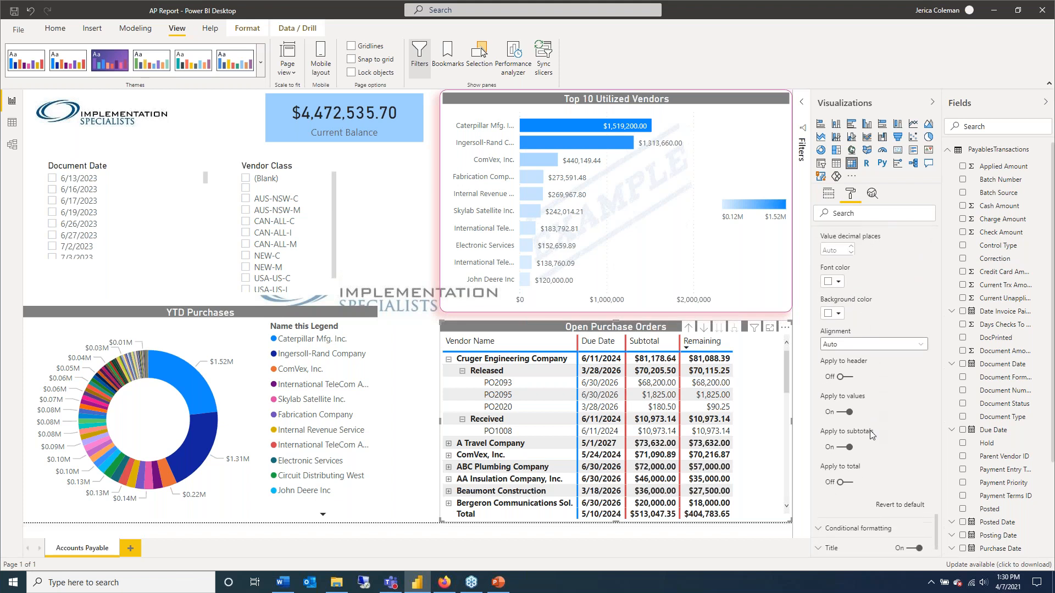
scroll(869, 430, up, 4)
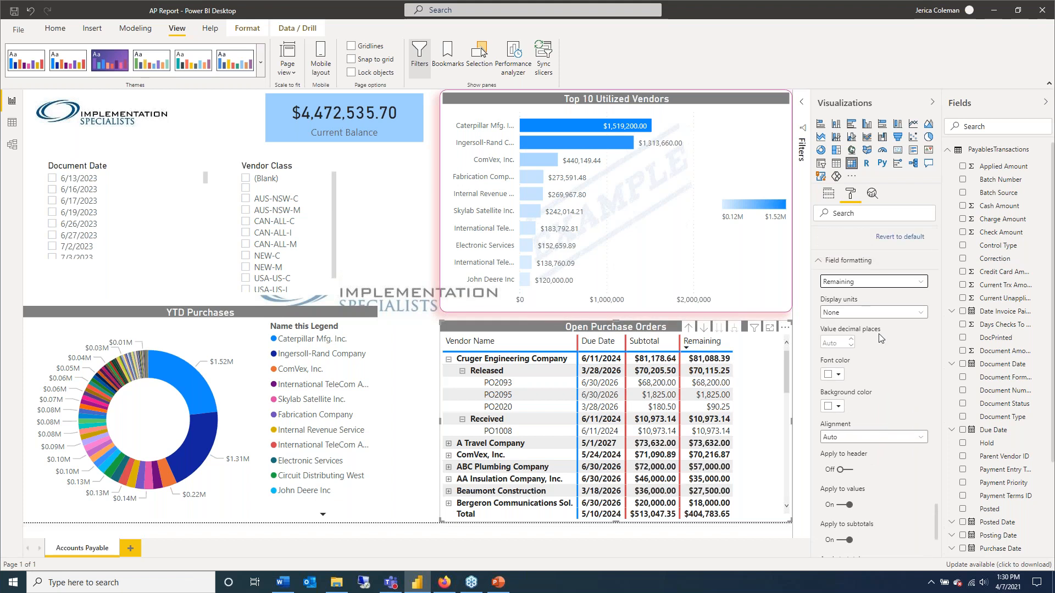
click(819, 263)
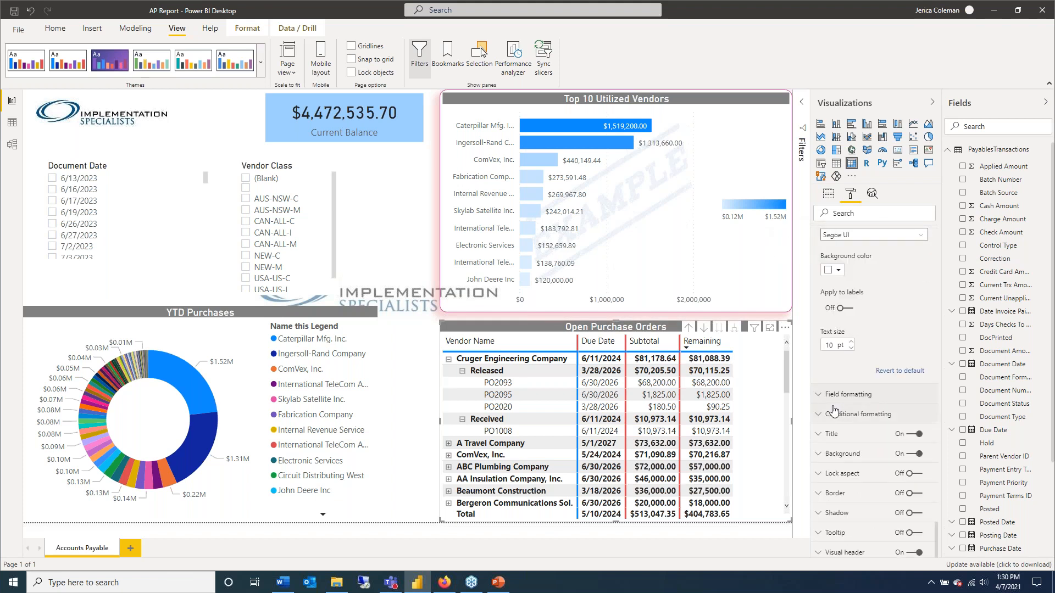
- Examine the matrix's conditional formatting options for Due Date and Remaining, including colors, data bars, icons and web URL
click(819, 415)
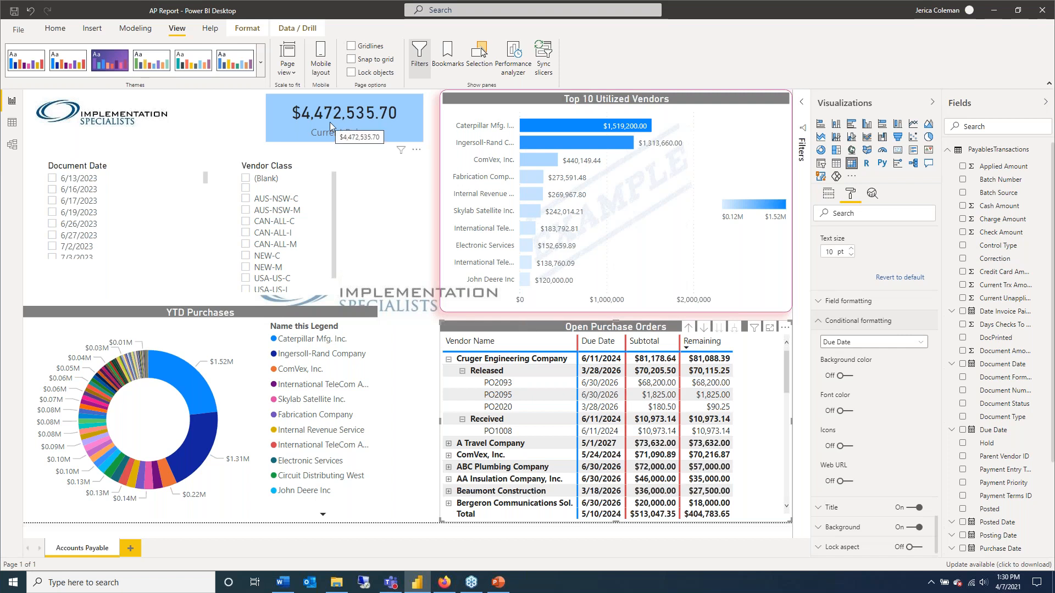
scroll(901, 364, down, 2)
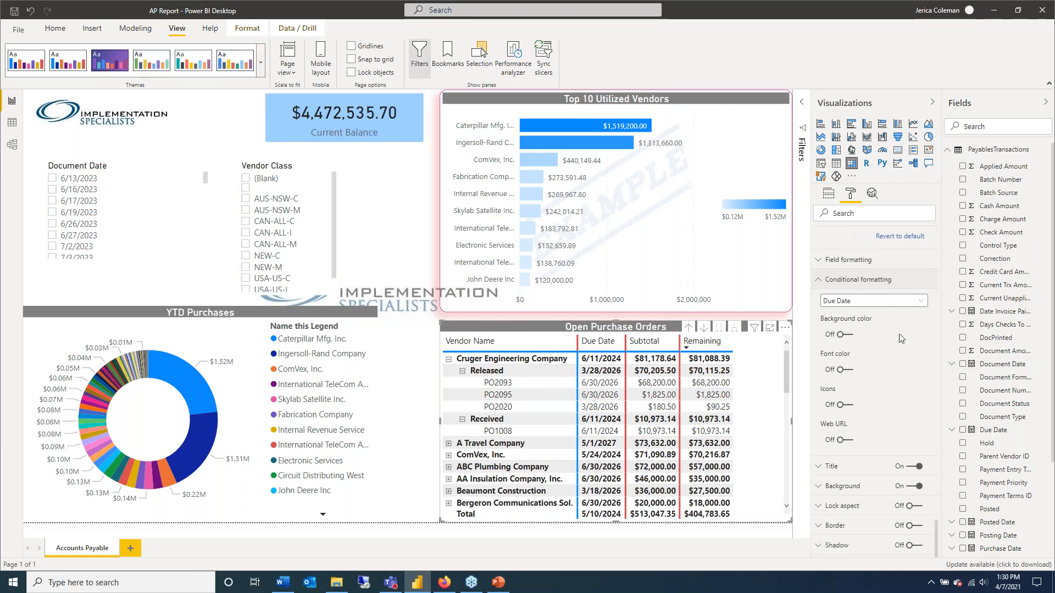
scroll(907, 314, down, 1)
click(919, 295)
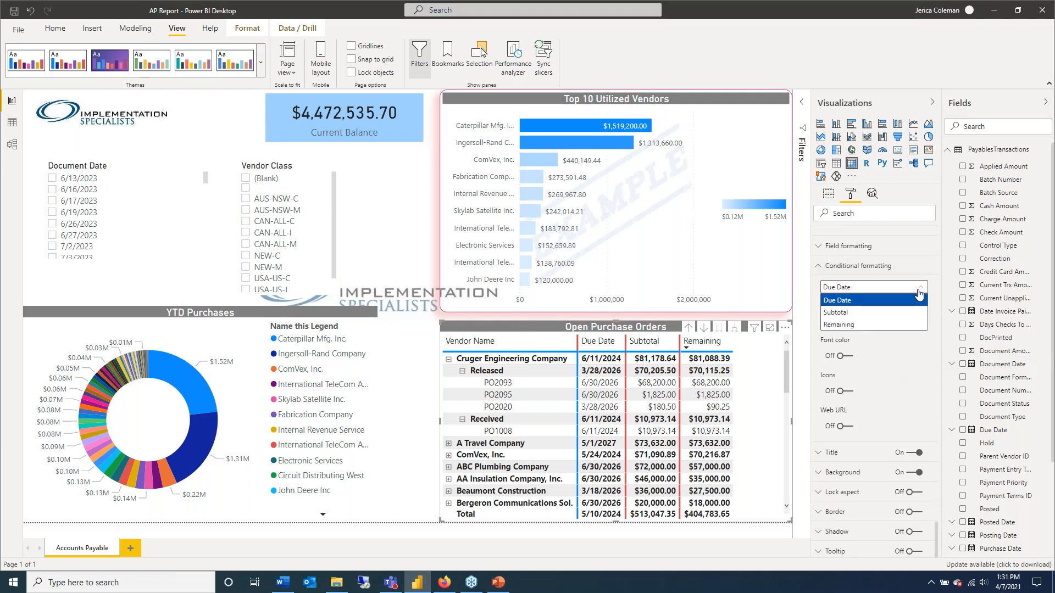
click(850, 325)
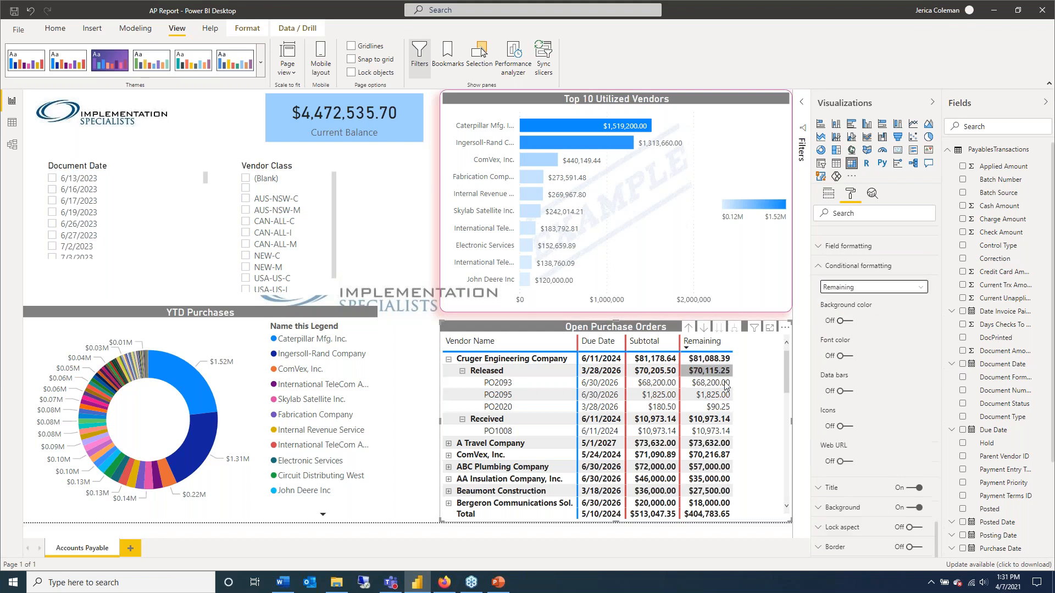
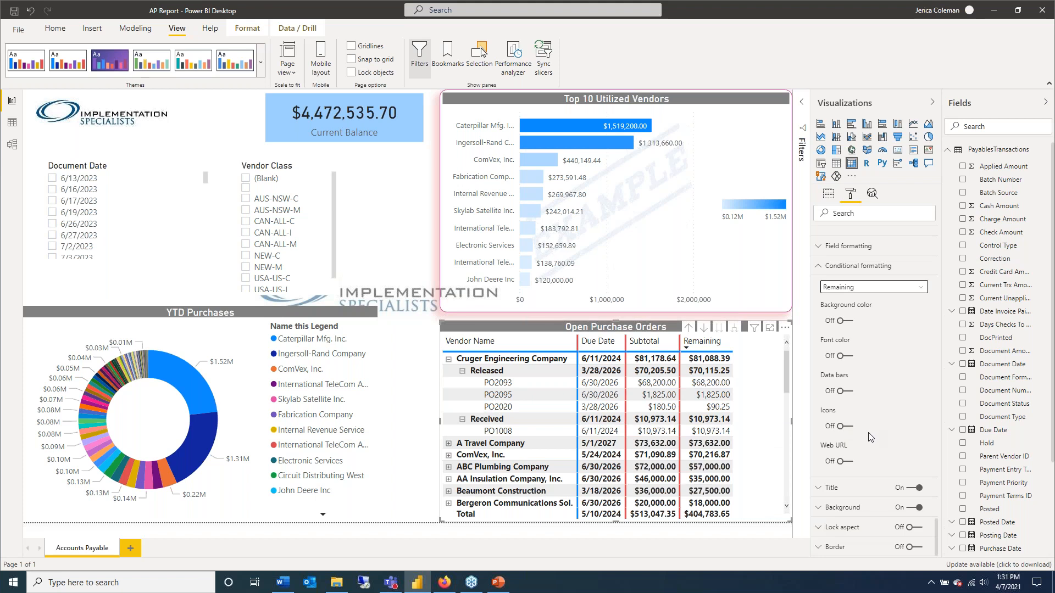
scroll(870, 437, down, 1)
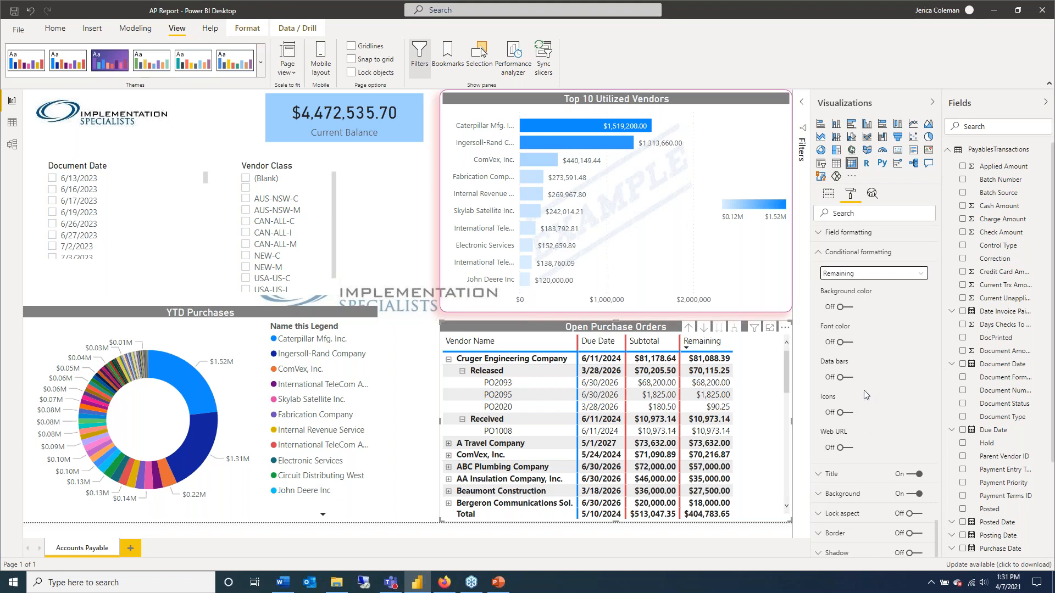
click(822, 253)
key(alt+Tab)
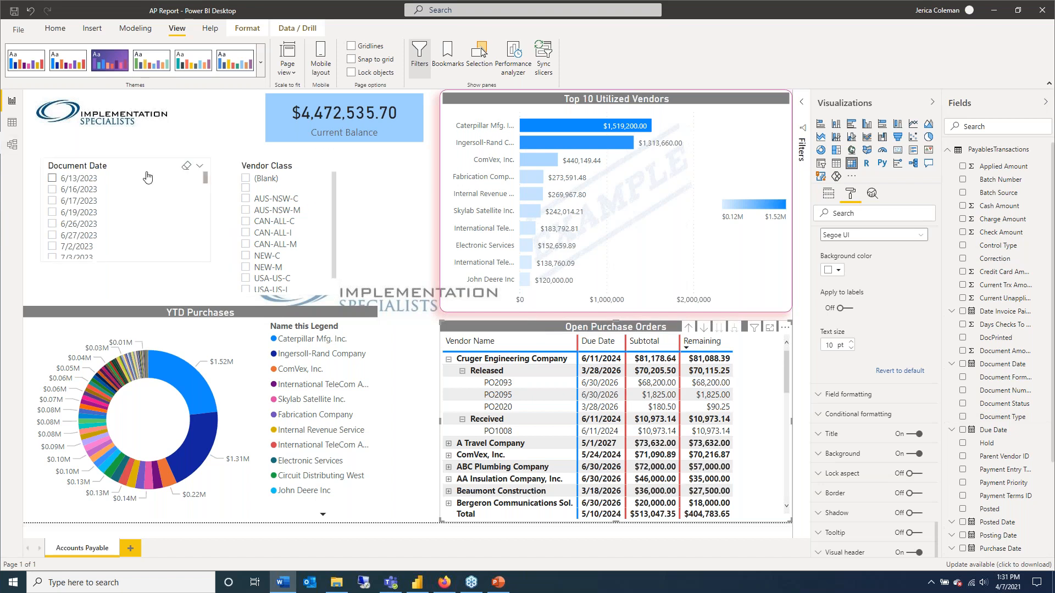
- Set the Vendor Class slicer's orientation to Horizontal and widen the slicer to 316
click(333, 187)
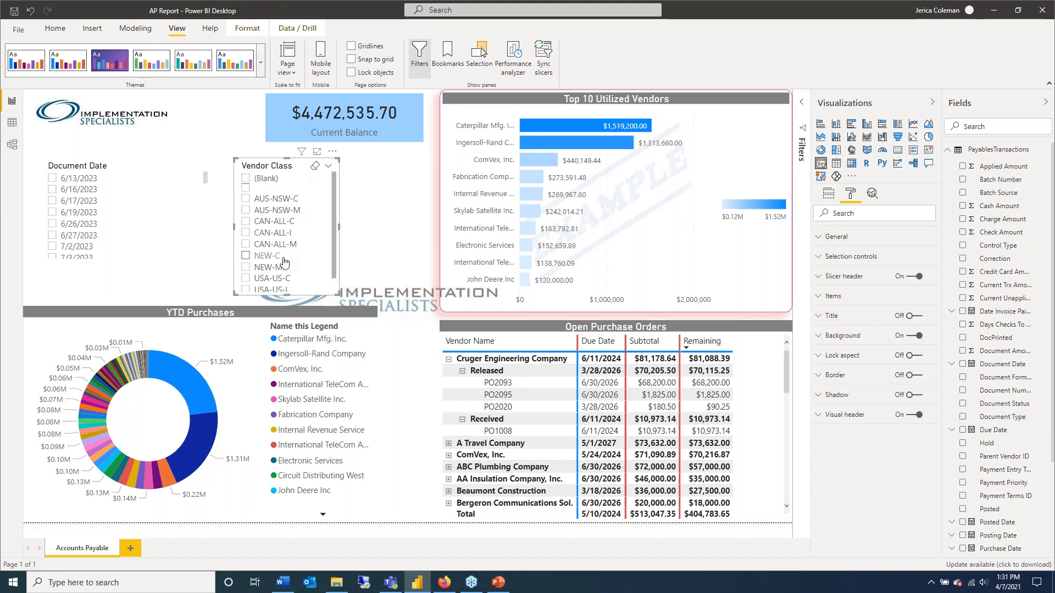
click(820, 237)
click(857, 342)
click(853, 367)
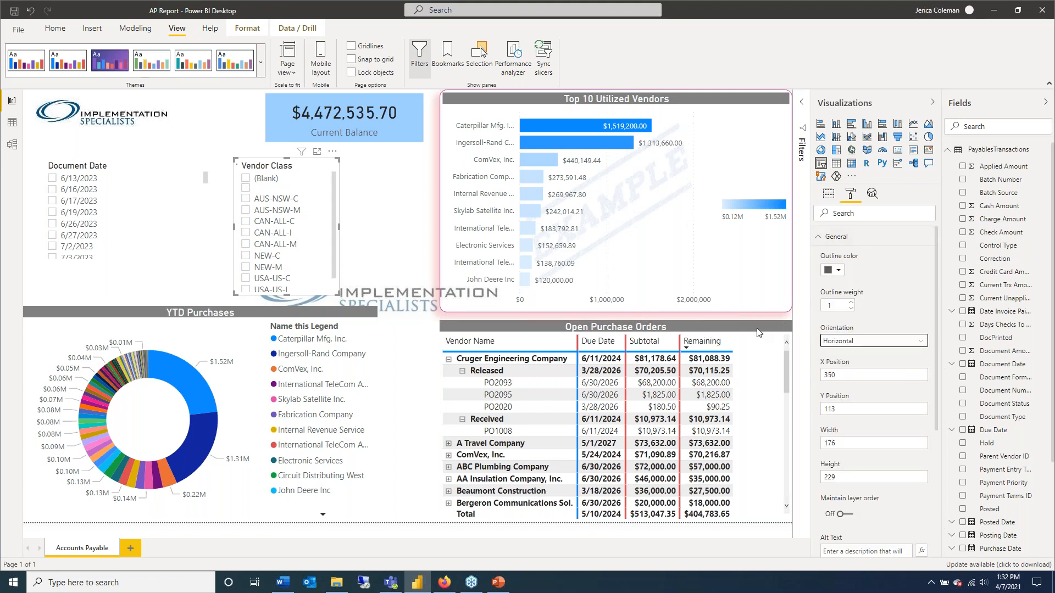
drag(339, 226, 423, 226)
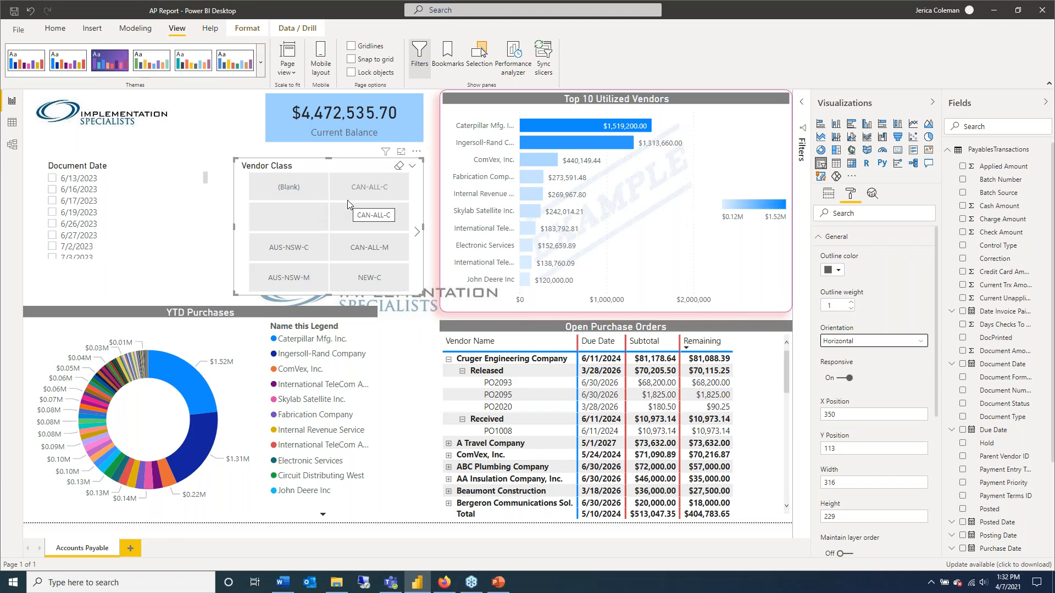
- Set the Vendor Class slicer's orientation back to Vertical
click(871, 341)
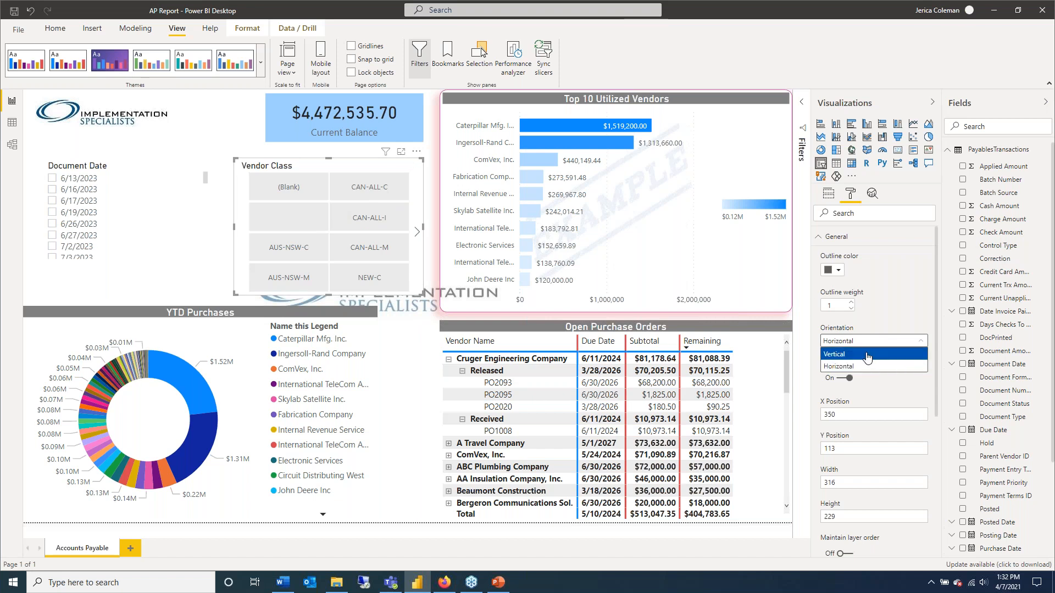
click(867, 356)
click(819, 237)
- Switch single select on for the Vendor Class slicer and turn it back off
click(822, 256)
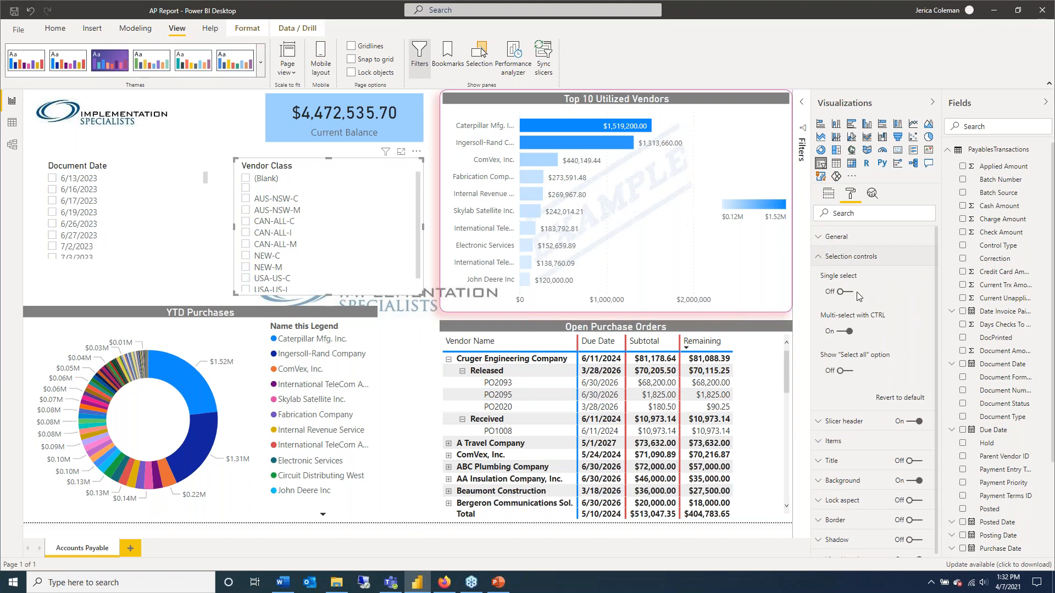
click(842, 294)
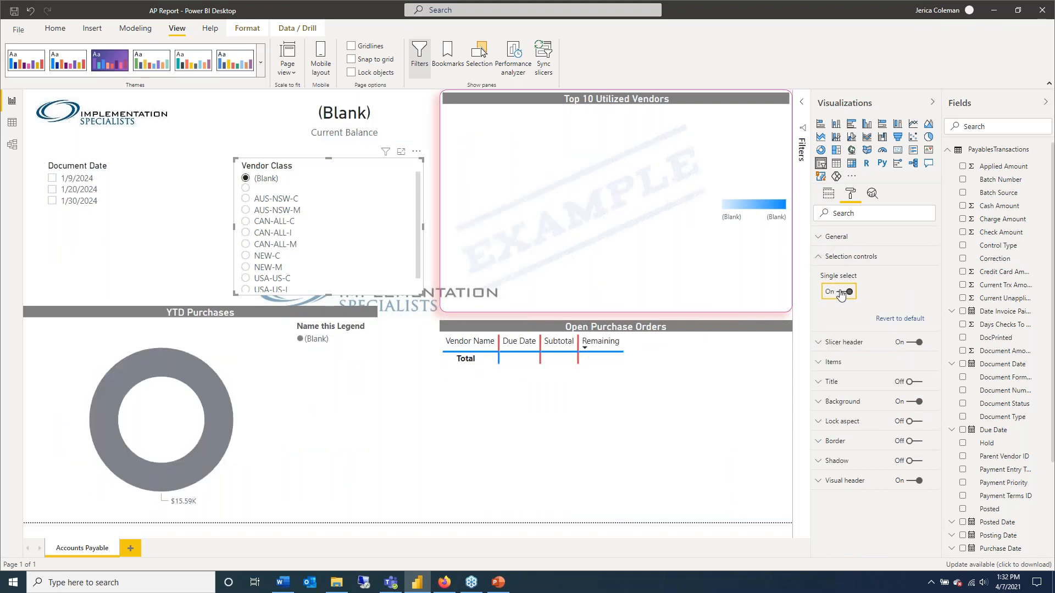
click(841, 295)
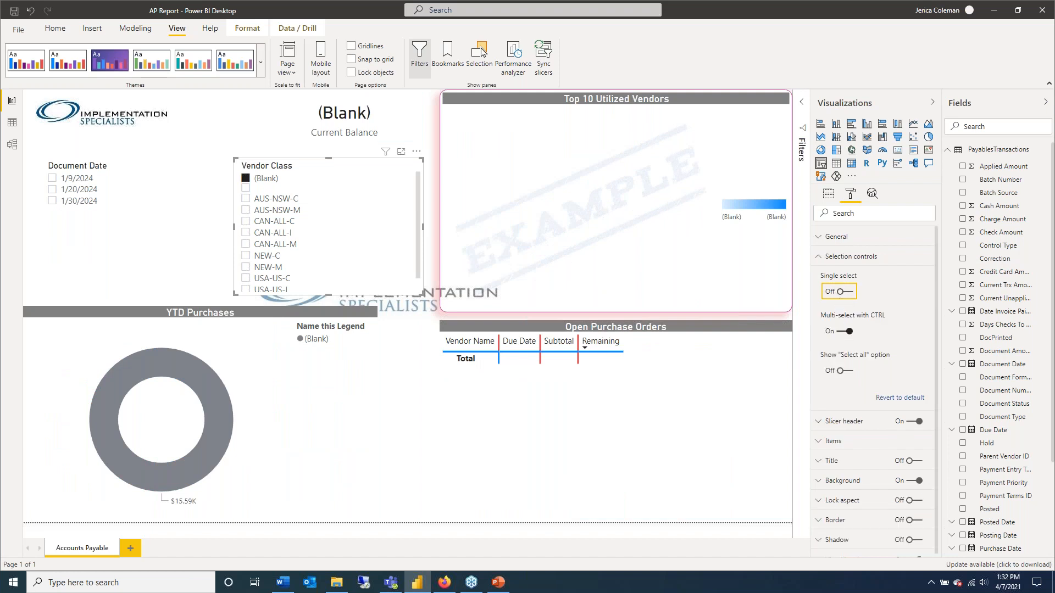
- Turn off multi-select with CTRL for the Vendor Class slicer and add AUS-NSW-C, CAN-ALL-I and NEW-M to the selection
click(841, 332)
click(252, 201)
click(247, 234)
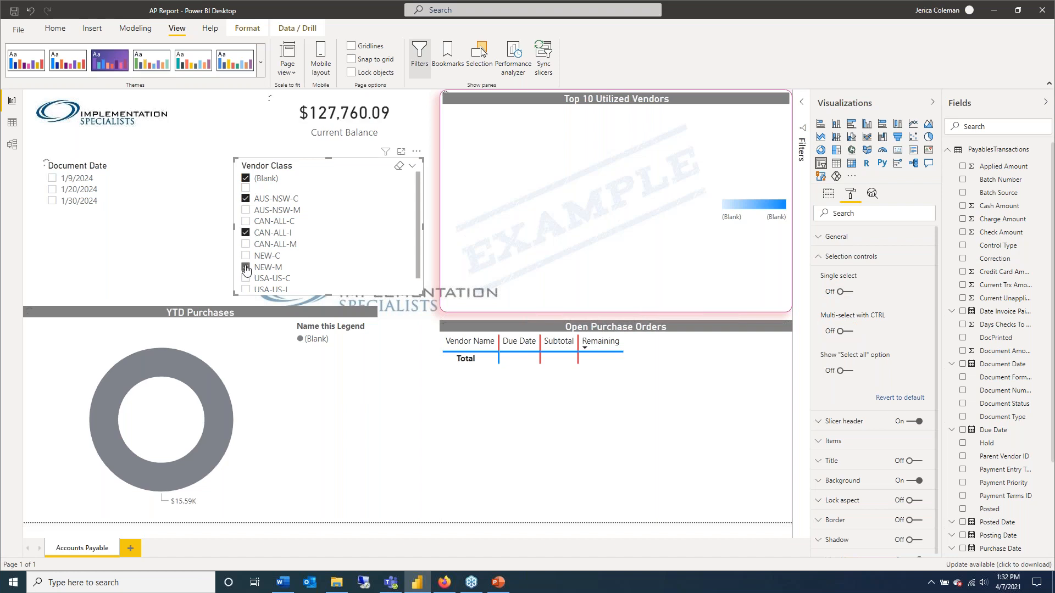
click(245, 268)
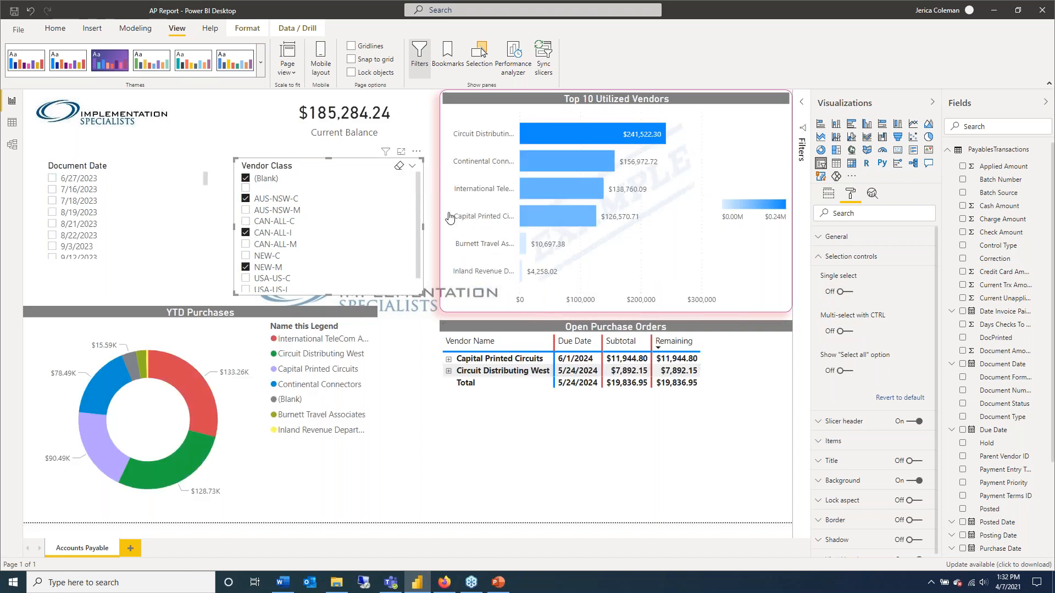
- Turn multi-select with CTRL back on, and clear the Vendor Class slicer after selecting CAN-ALL-I and NEW-C together
click(840, 332)
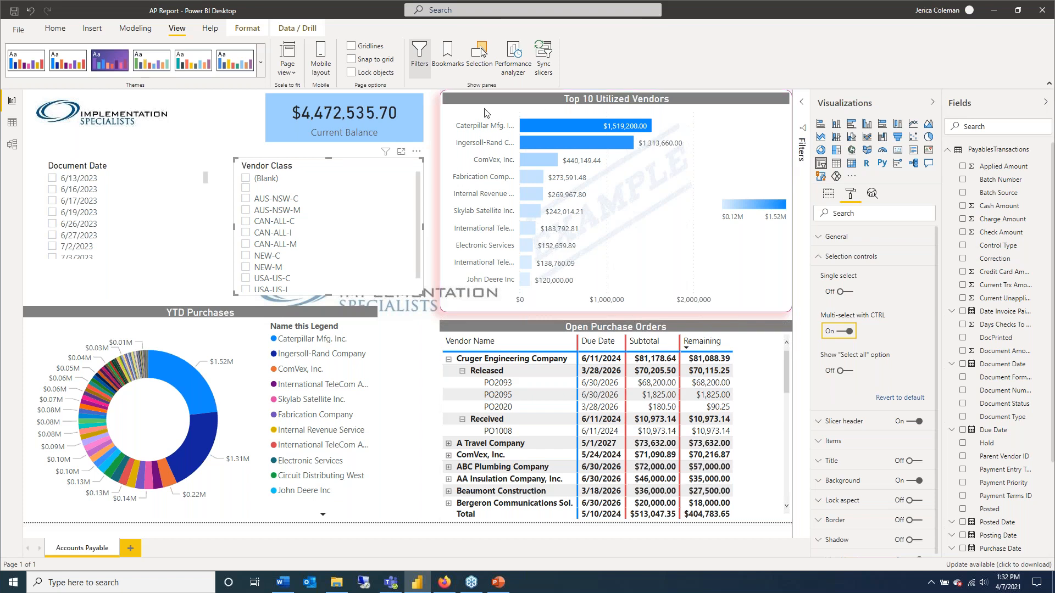
click(246, 233)
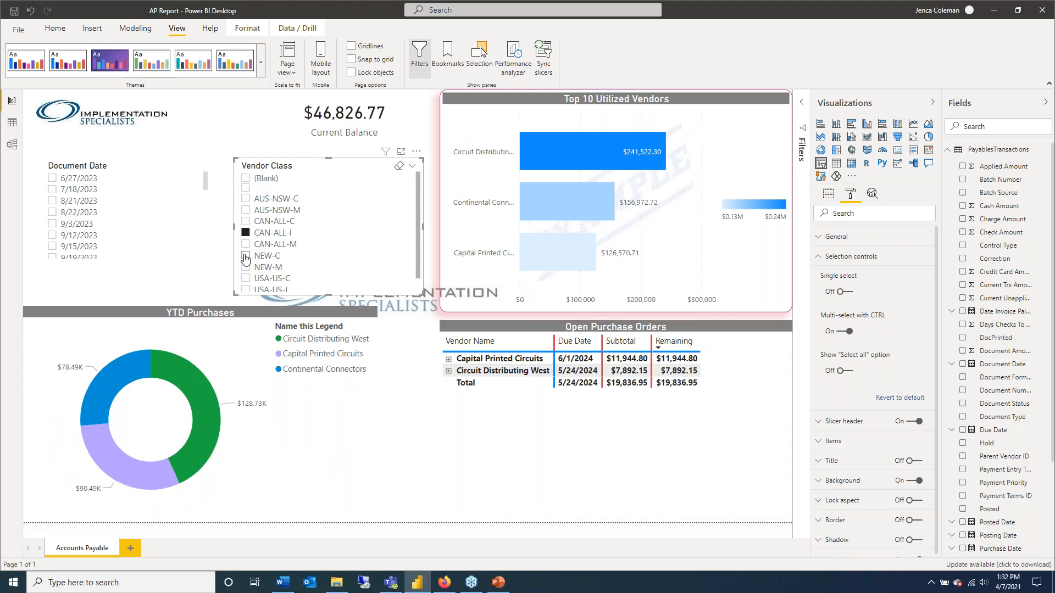
click(246, 256)
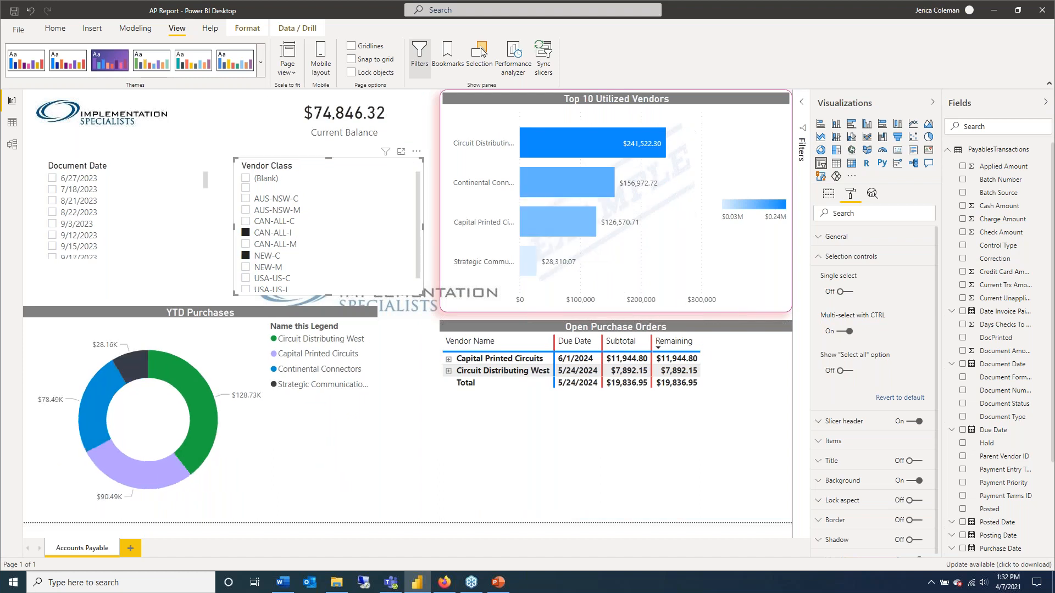
click(396, 168)
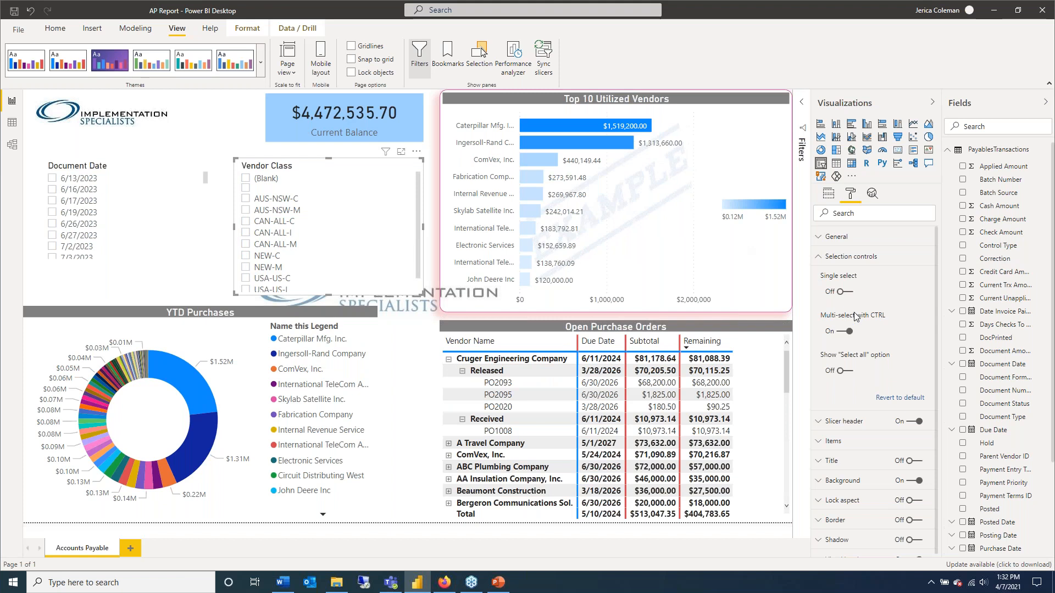
- Switch the Vendor Class slicer's header off and back on
click(818, 258)
click(913, 280)
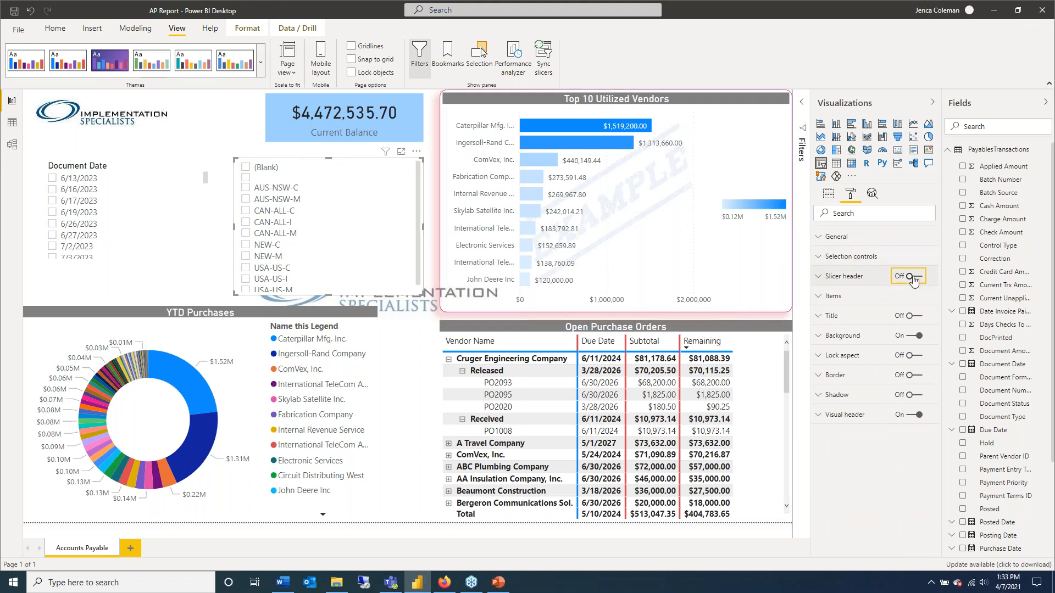
click(913, 279)
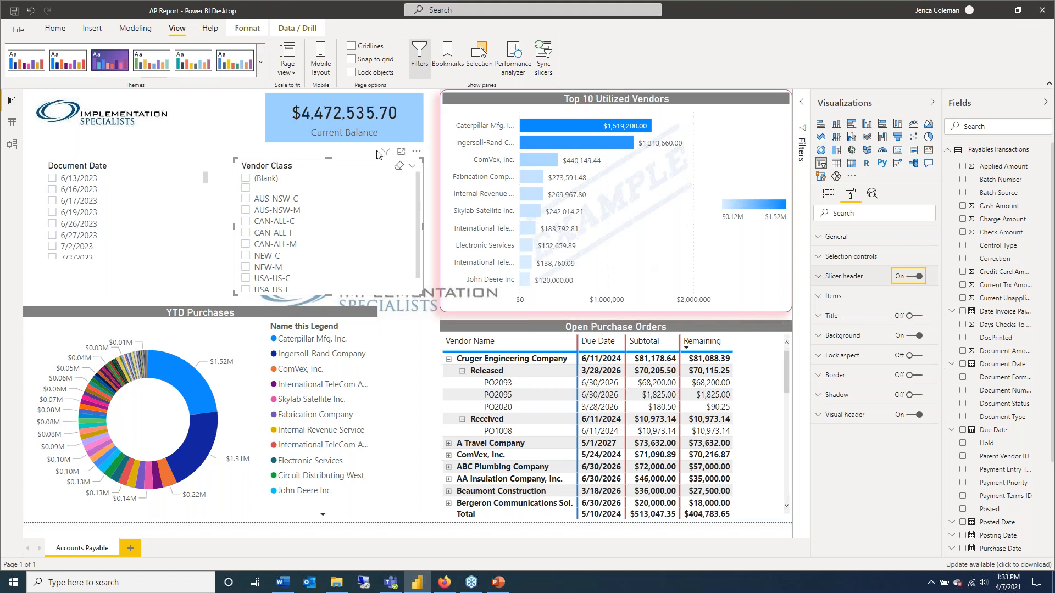
- Enlarge the Document Date slicer so it reaches down to just above the YTD Purchases chart
scroll(206, 262, down, 3)
drag(207, 262, 213, 293)
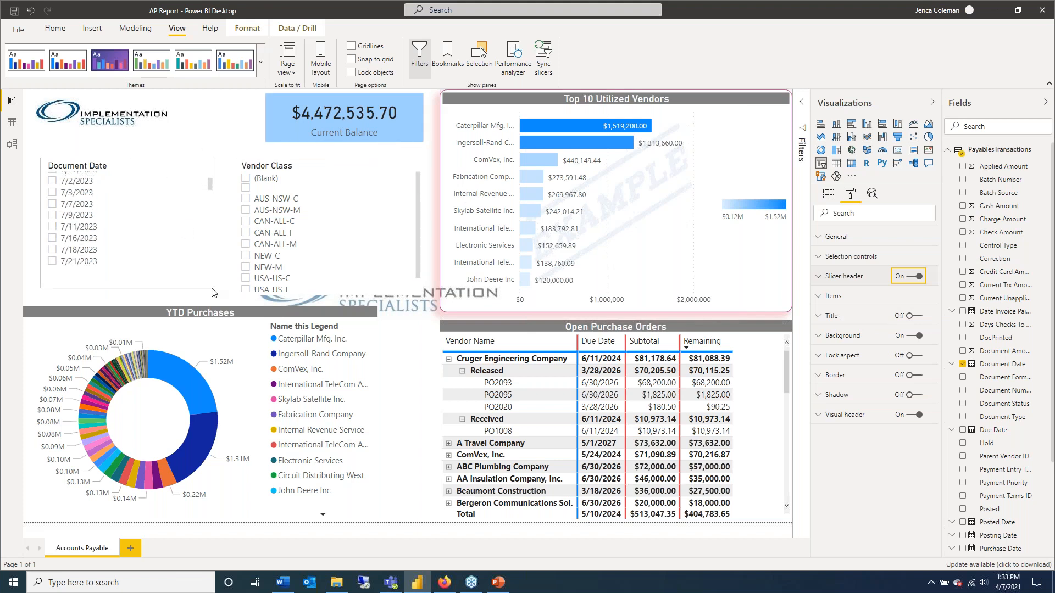
scroll(200, 224, up, 3)
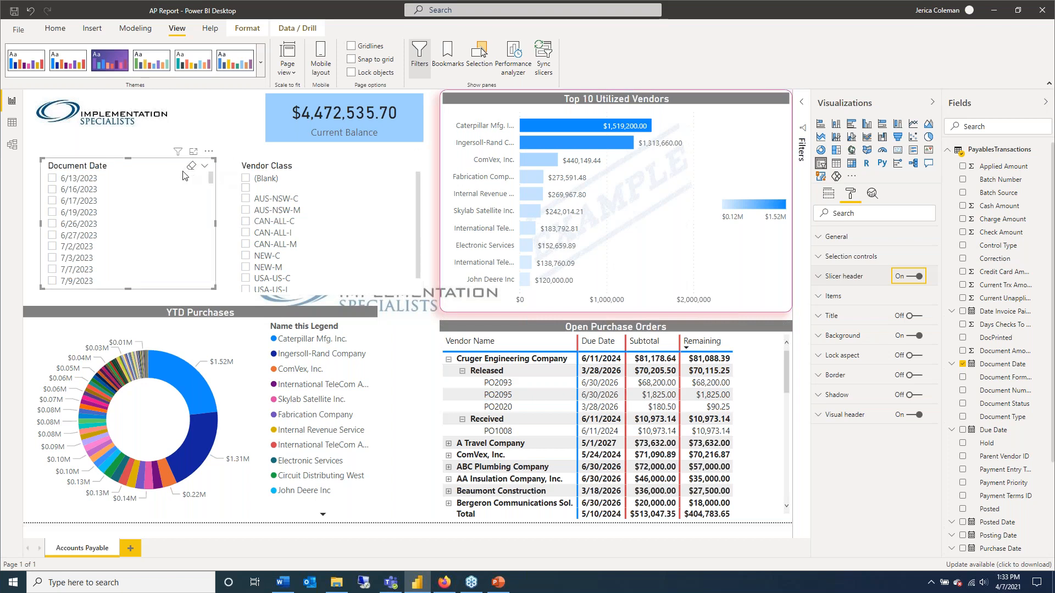
- Change the Document Date slicer to the Dropdown type and switch it to Between
click(205, 166)
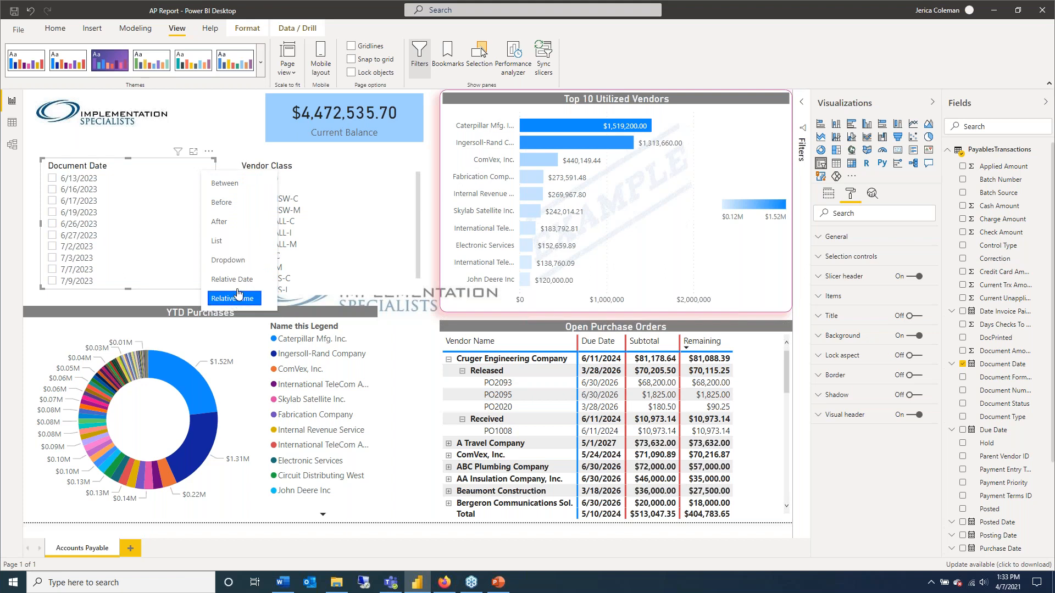
click(239, 262)
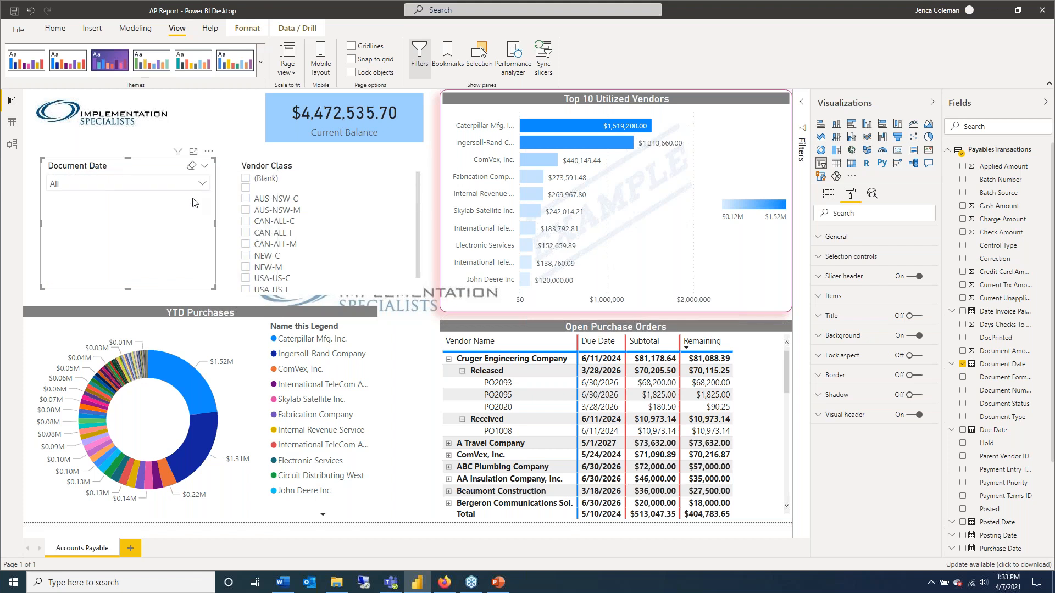
click(207, 167)
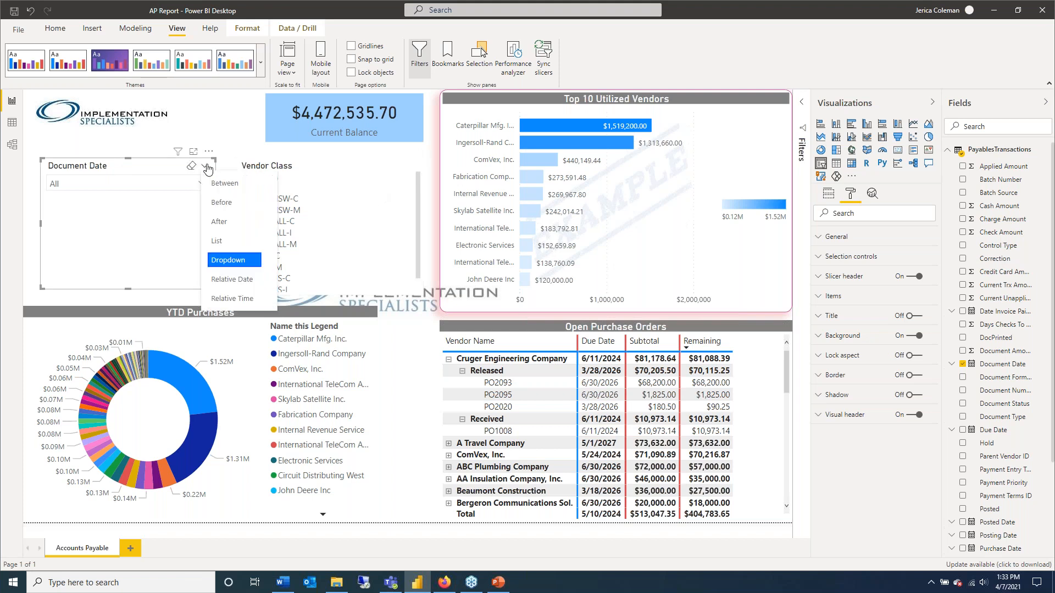
click(235, 186)
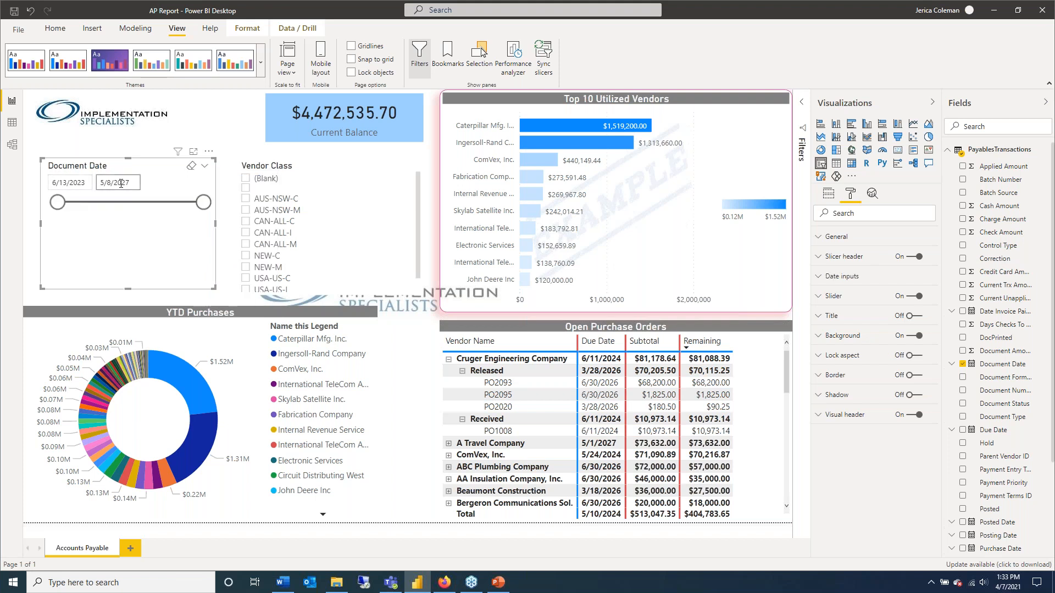
- Narrow the Document Date range to 12/17/2023 through 10/11/2025 and restore the full date range
drag(57, 202, 77, 202)
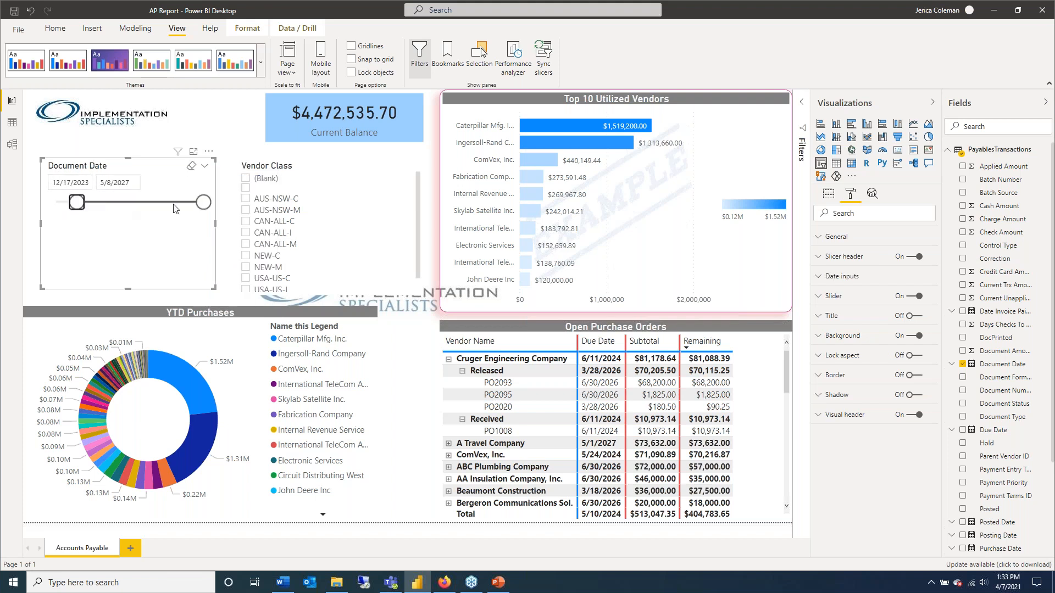
drag(199, 205, 145, 204)
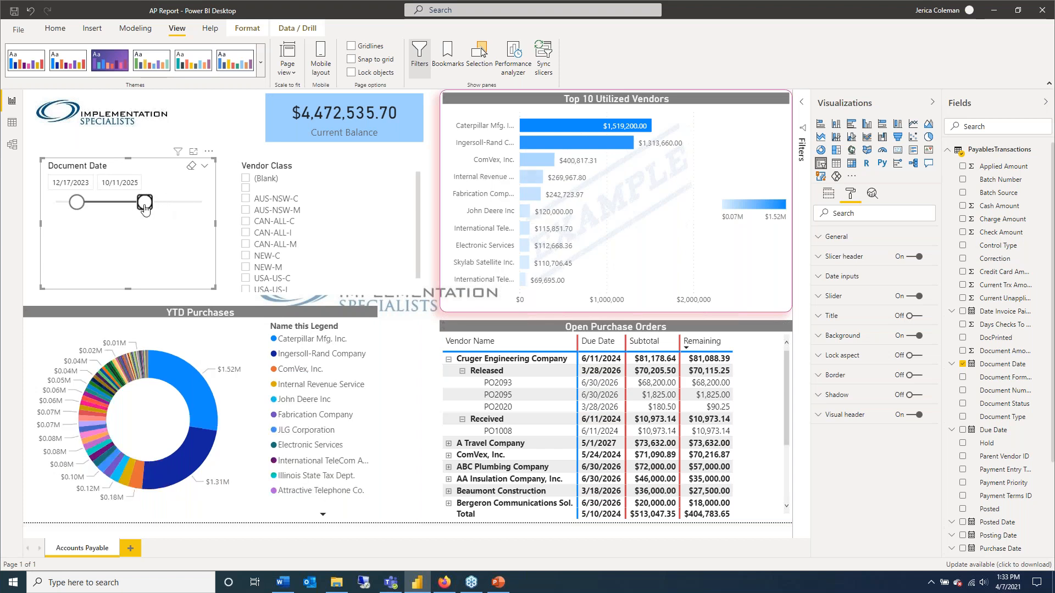
click(208, 204)
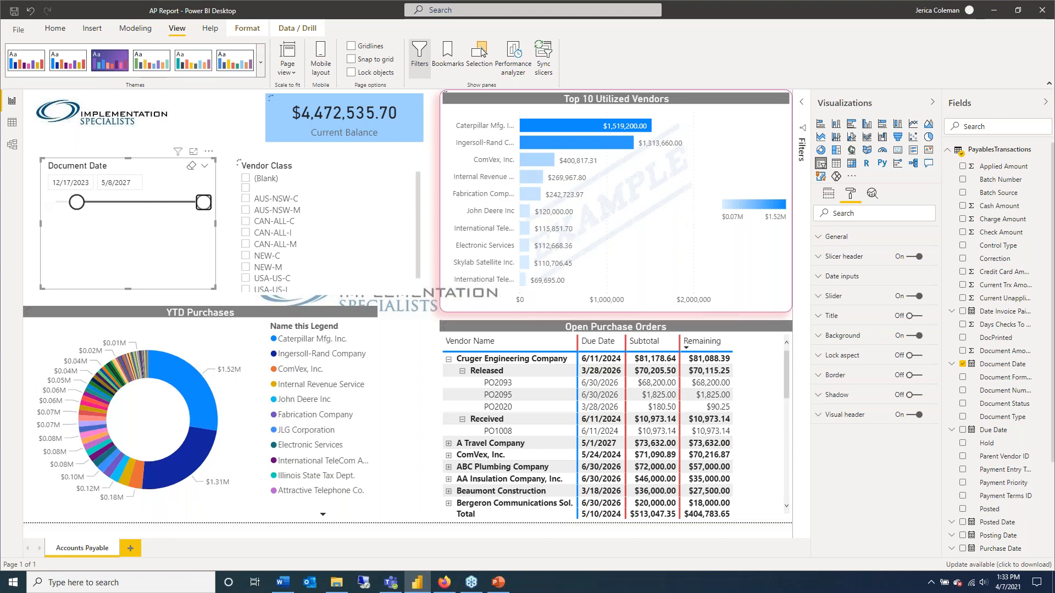
key(ctrl+z)
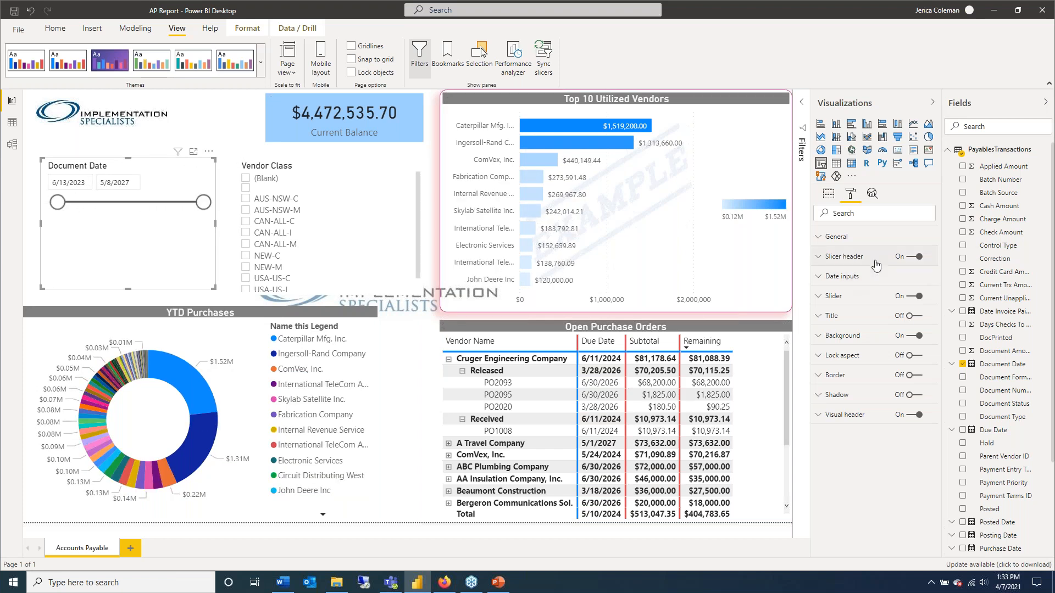
- Switch the Document Date slicer's range slider off and back on
click(910, 298)
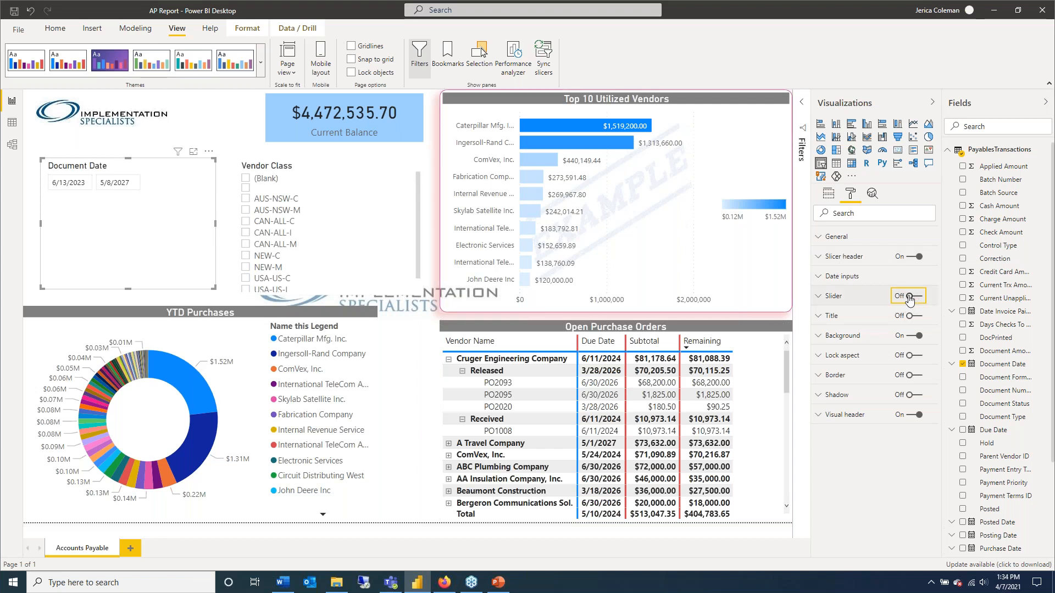
click(909, 297)
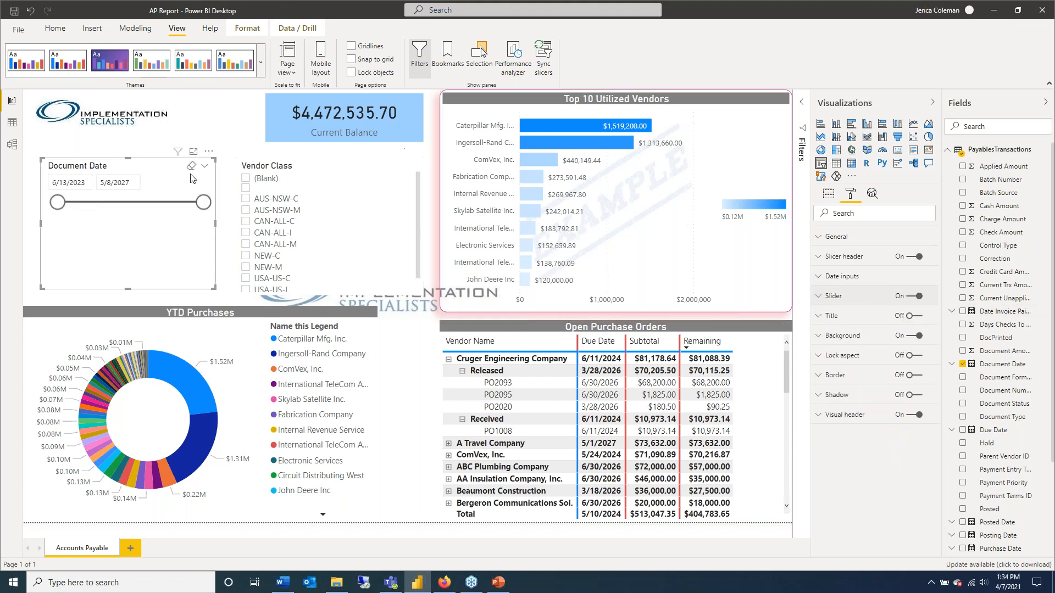
- Change the Document Date slicer's type to Before, After and finally Relative Date
click(206, 168)
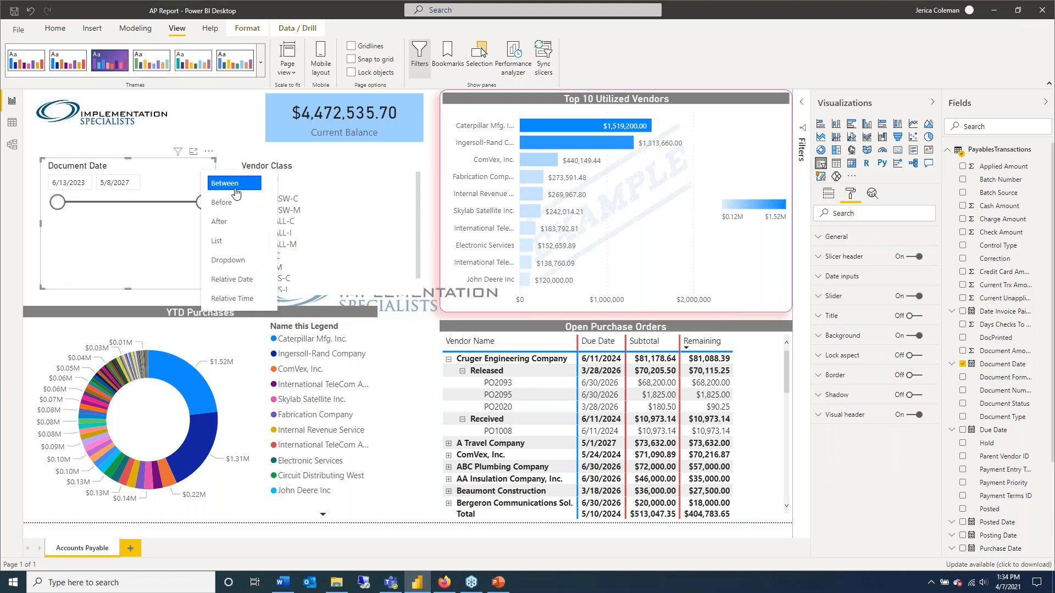
click(221, 202)
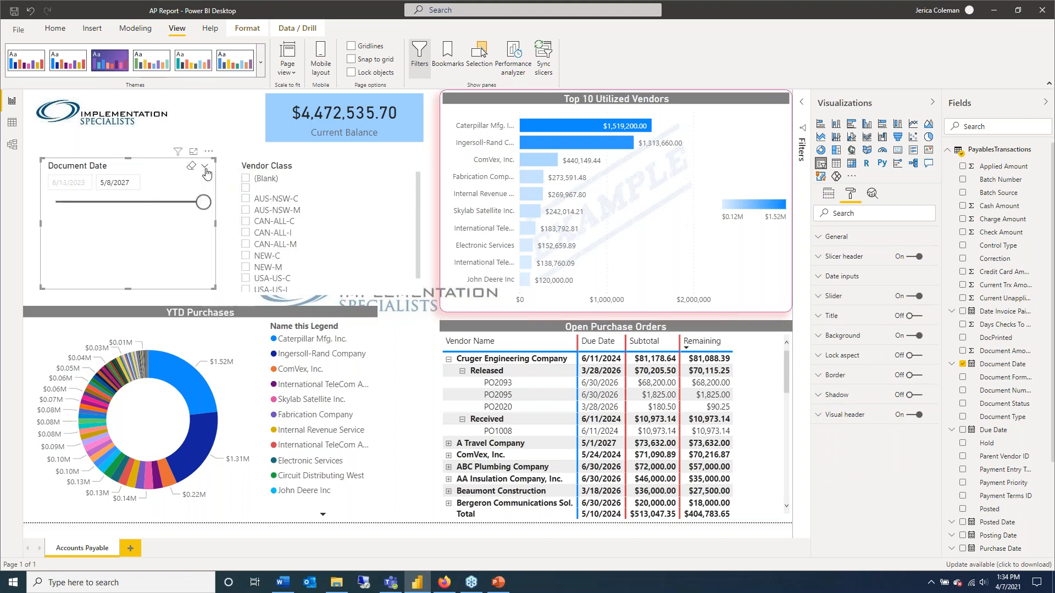
click(204, 168)
click(234, 225)
click(205, 167)
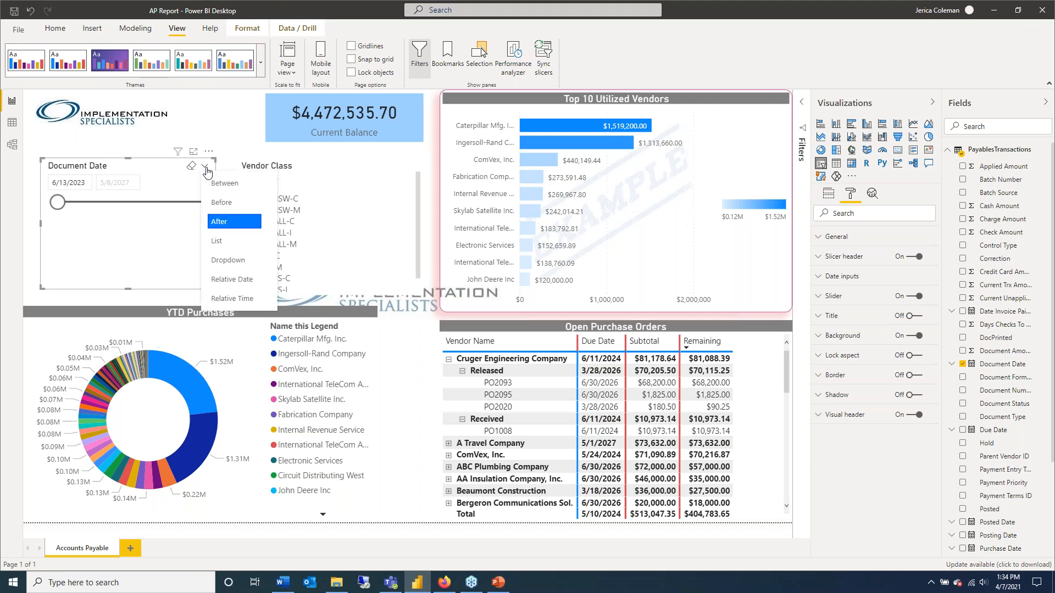
click(239, 281)
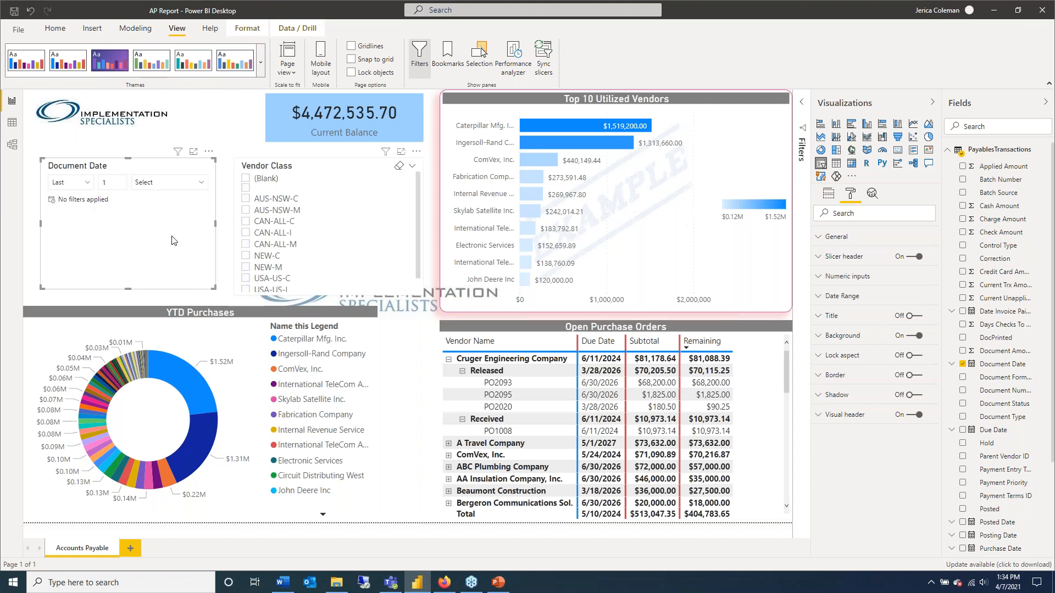
- Set the Document Date slicer's relative period to Last 7, view the available time units, and deselect the slicer
click(89, 185)
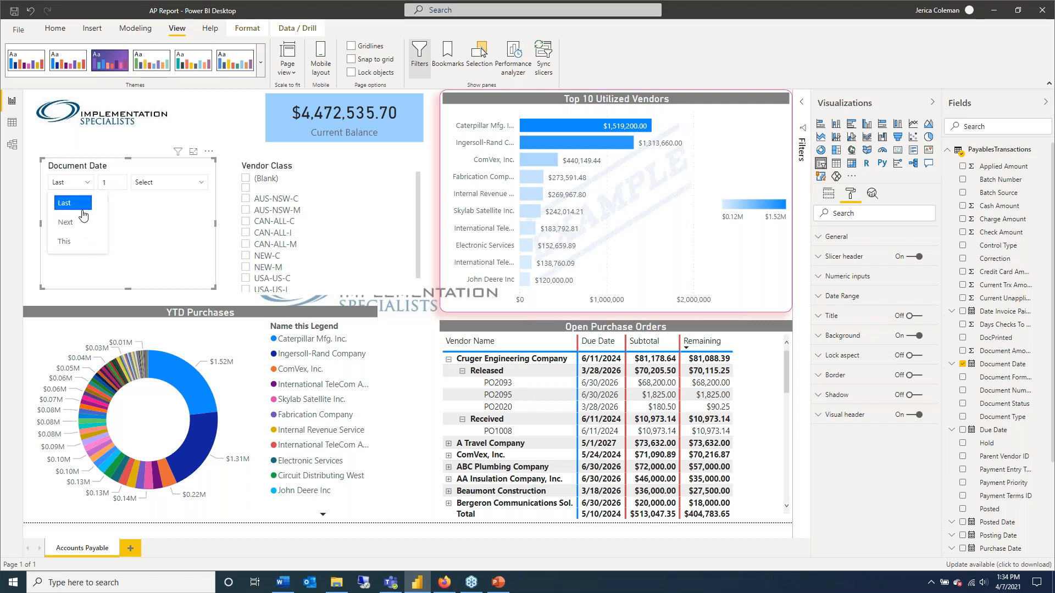
double_click(117, 181)
text(7)
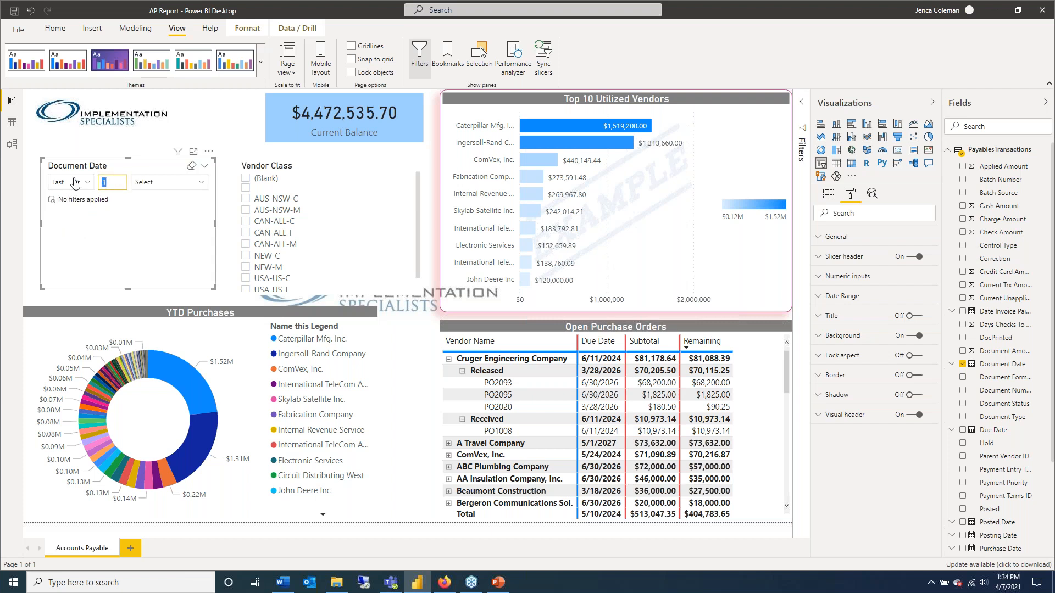
click(195, 183)
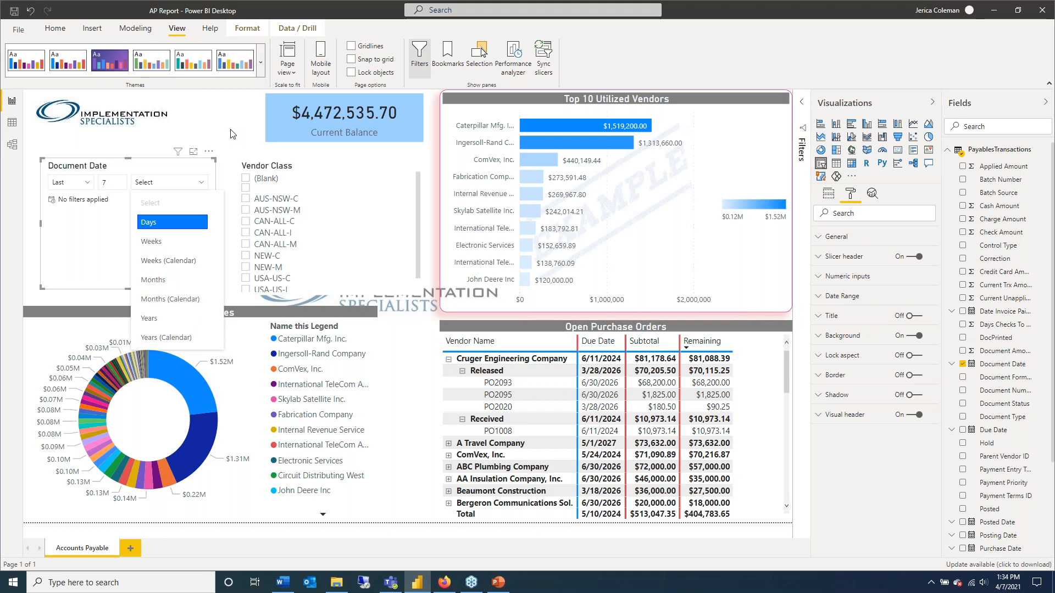
click(245, 147)
key(alt+Tab)
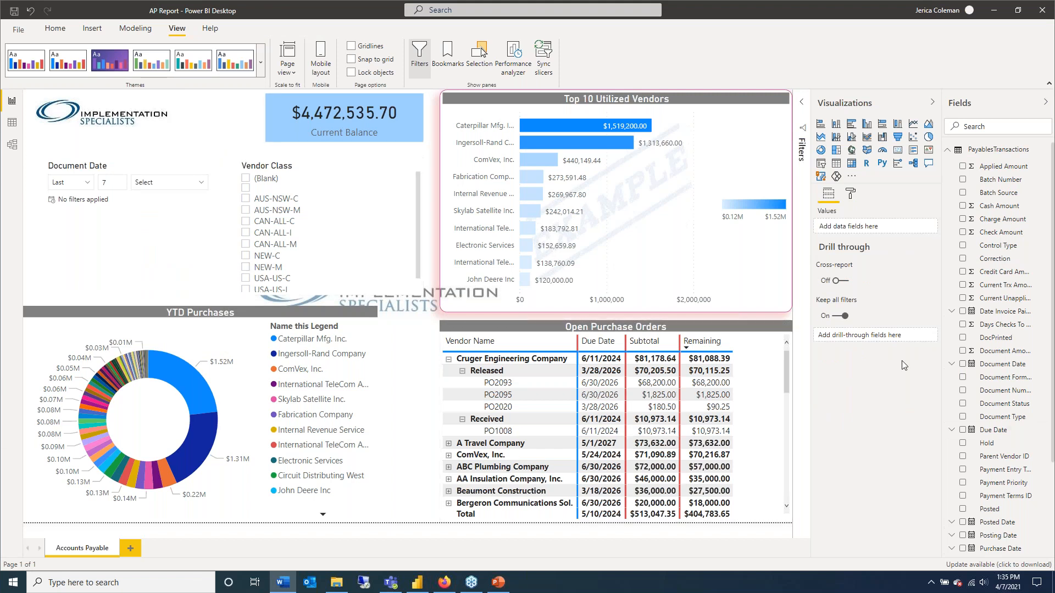
- Apply the Colorblind Safe theme to the report
click(56, 29)
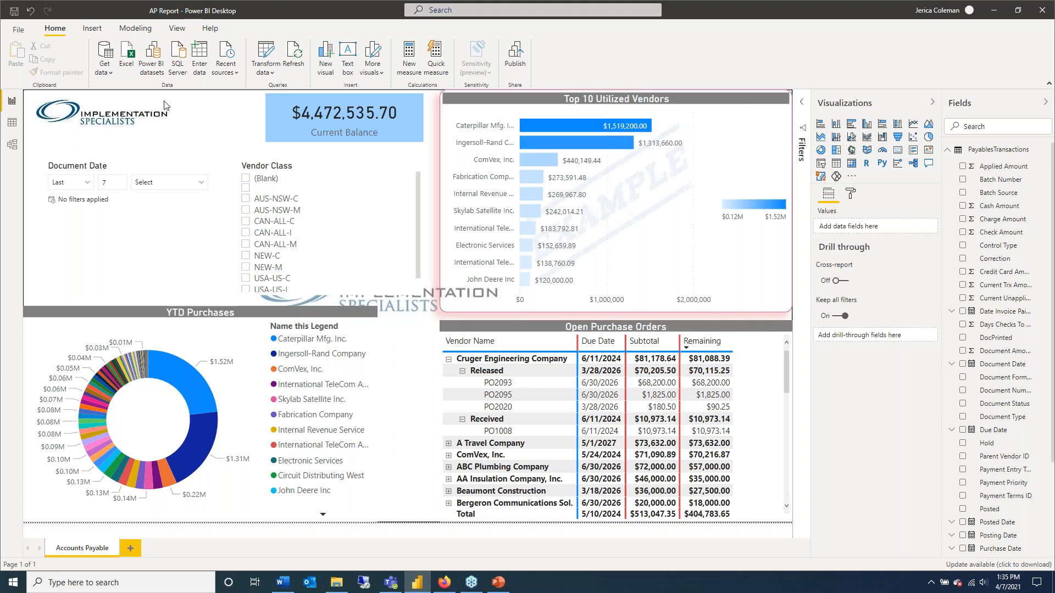
click(180, 30)
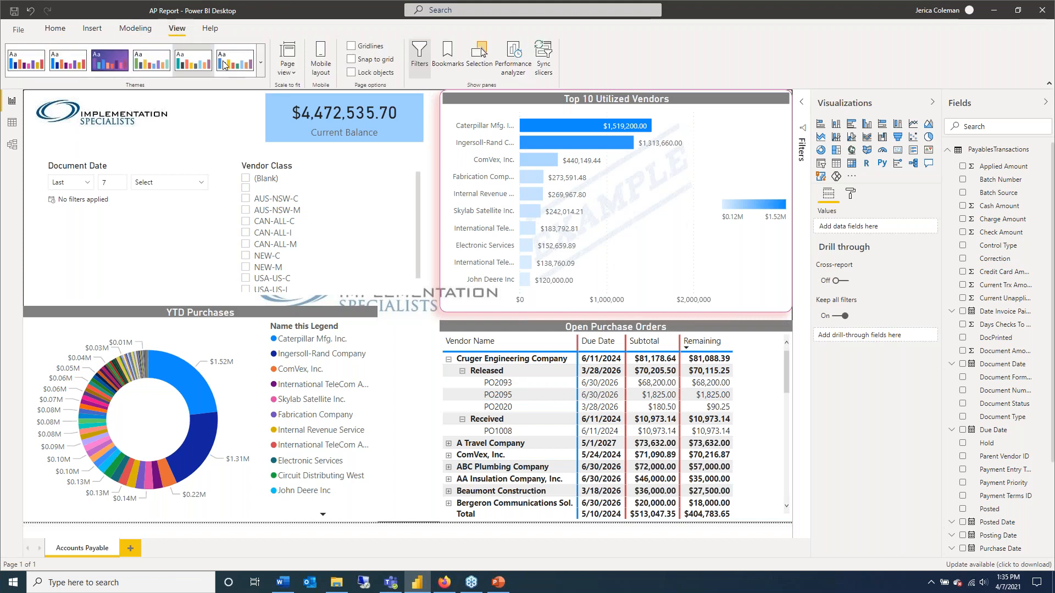
click(262, 66)
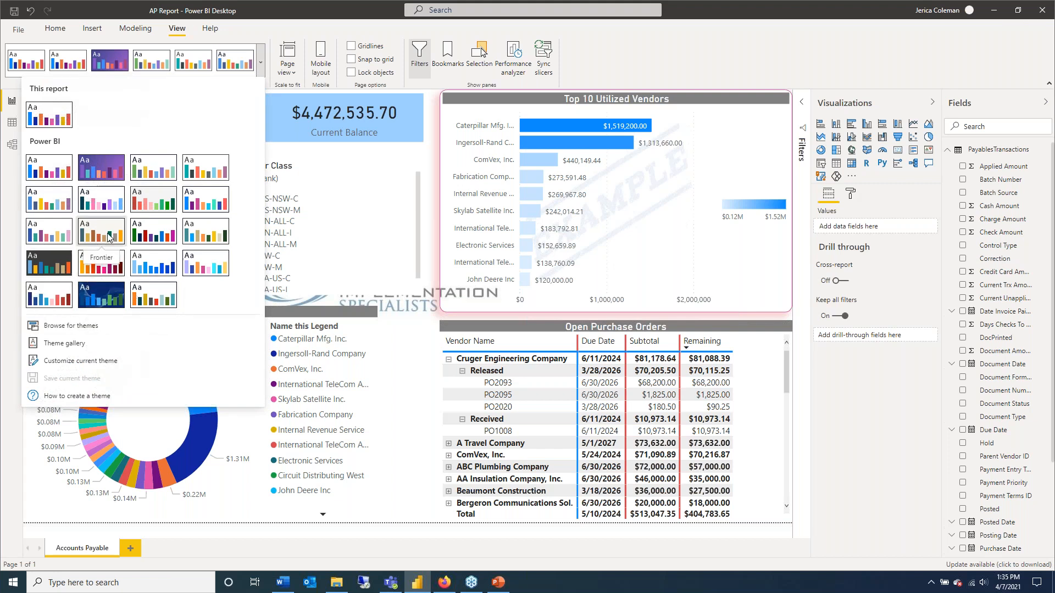
click(100, 203)
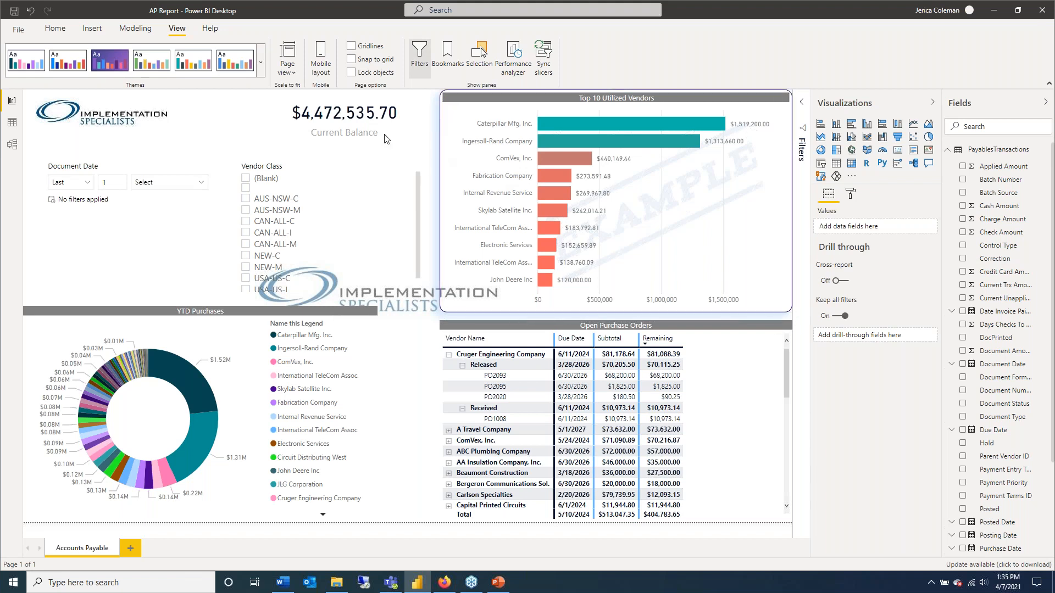
- Examine the current theme's name and color customization settings, including the Color 1 picker, and close them without applying changes
click(261, 68)
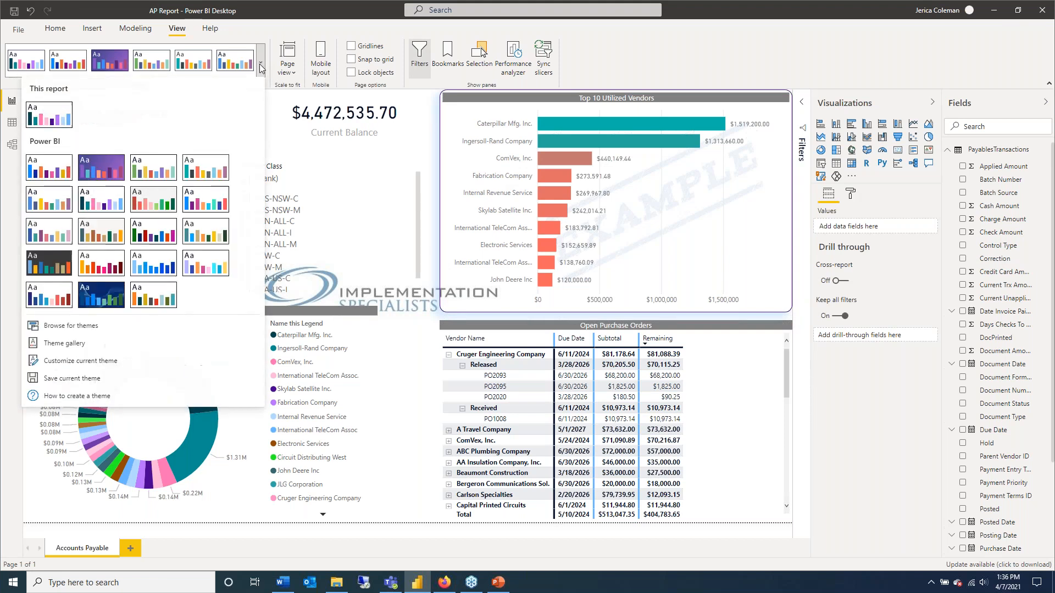
key(Escape)
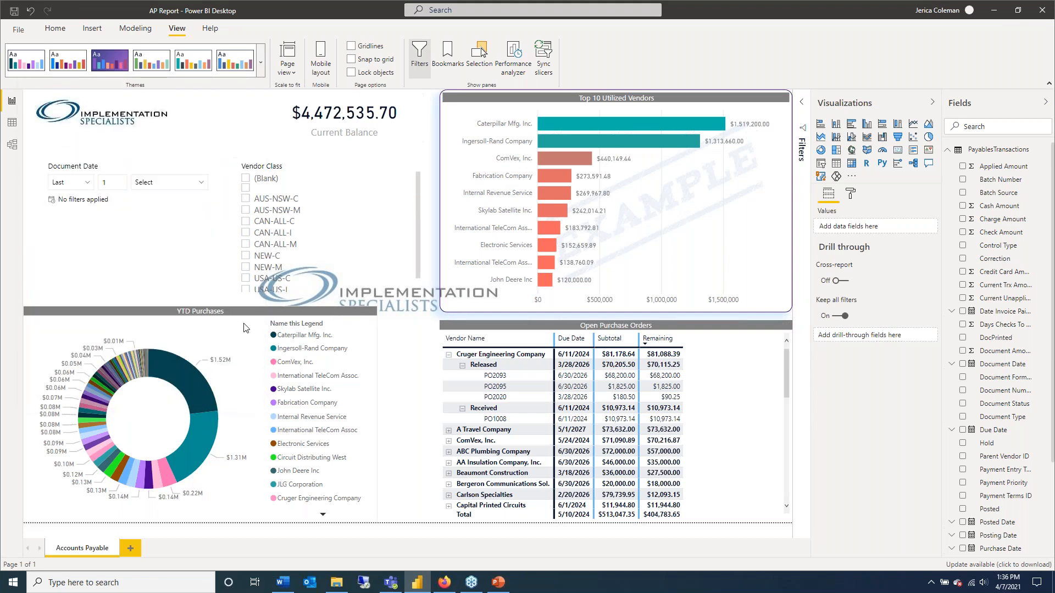
click(263, 57)
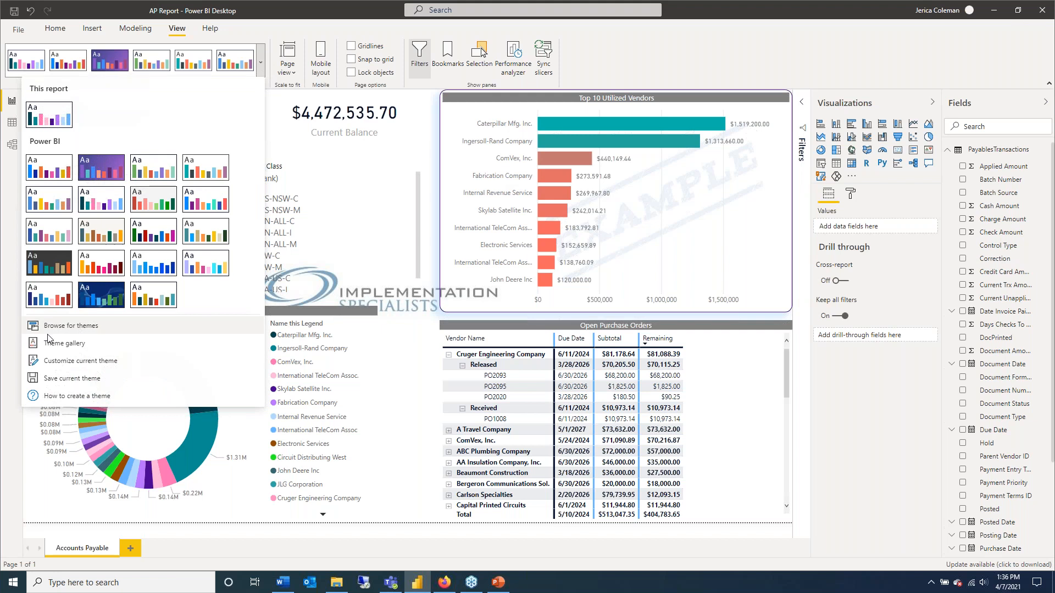
click(93, 367)
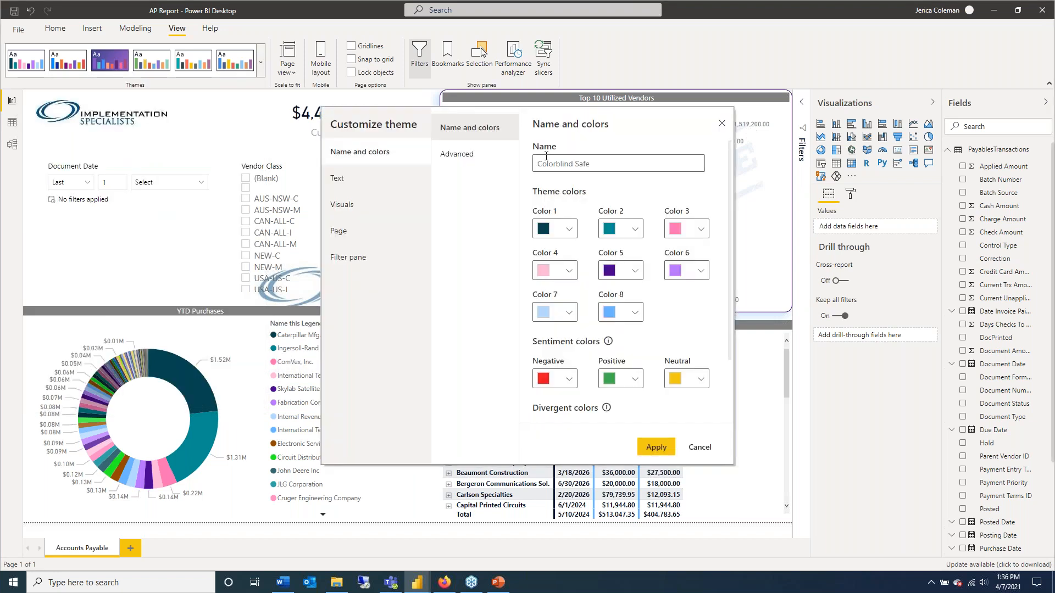
click(563, 230)
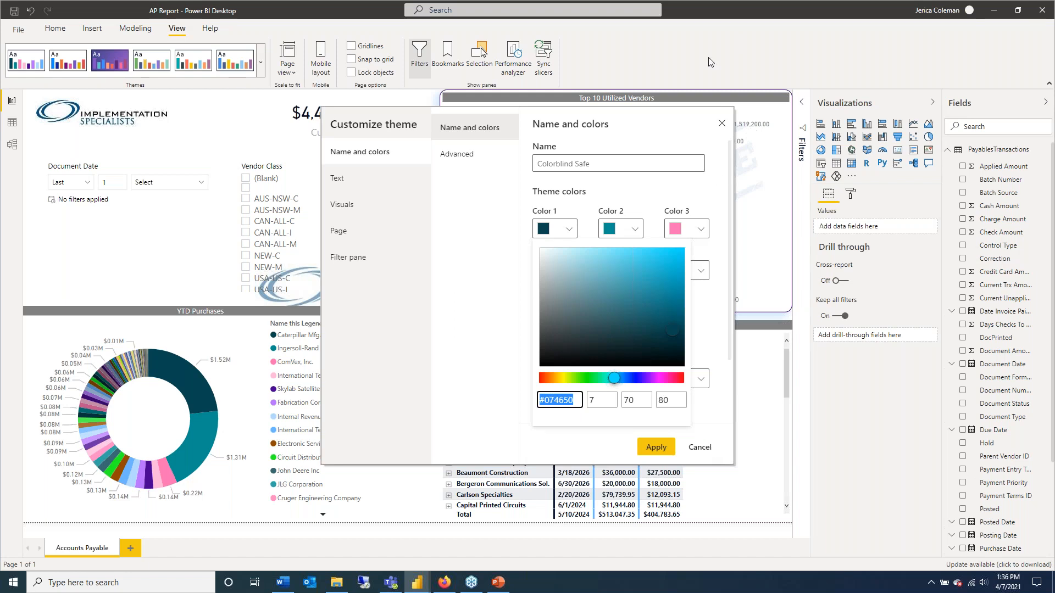
click(723, 128)
click(700, 447)
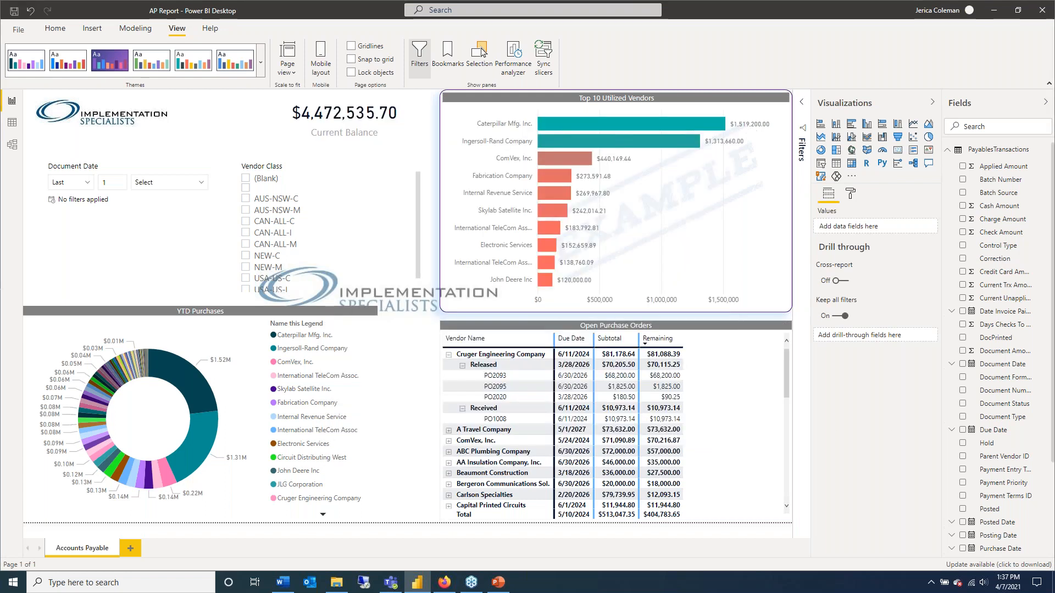
- Copy the Top 10 Utilized Vendors chart's formatting onto the YTD Purchases donut chart with Format painter
click(58, 32)
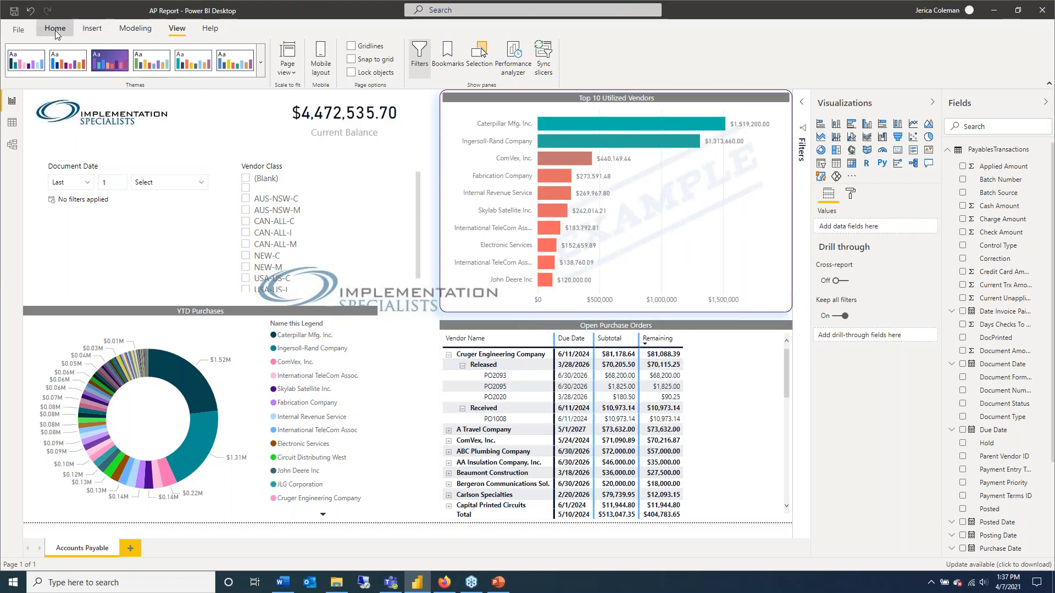
click(676, 105)
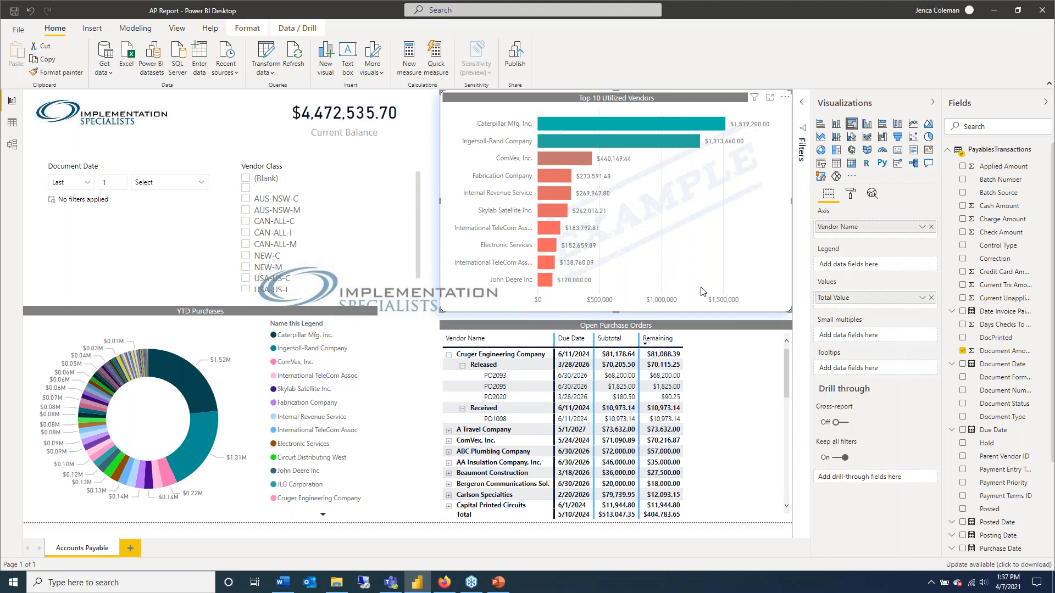
click(54, 73)
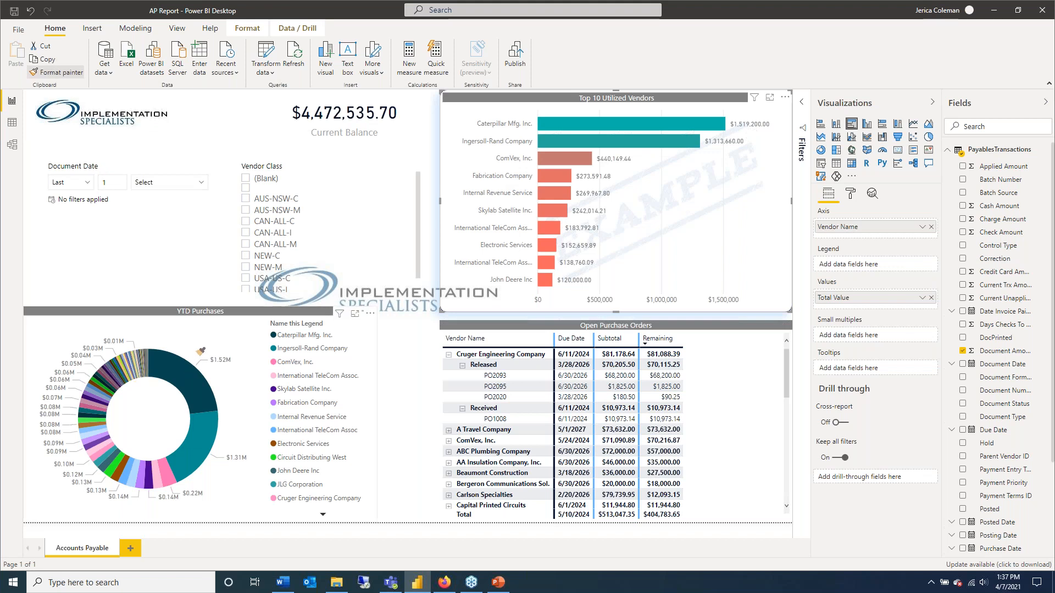
click(200, 352)
- Move the YTD Purchases chart slightly up and to the right, away from the page edge
click(125, 315)
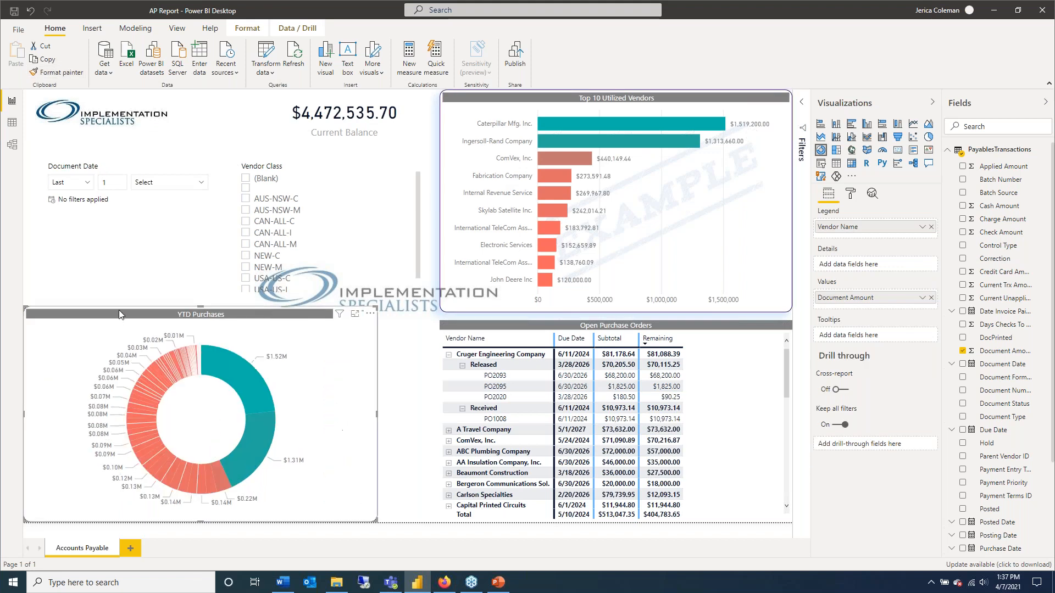
drag(132, 318, 149, 314)
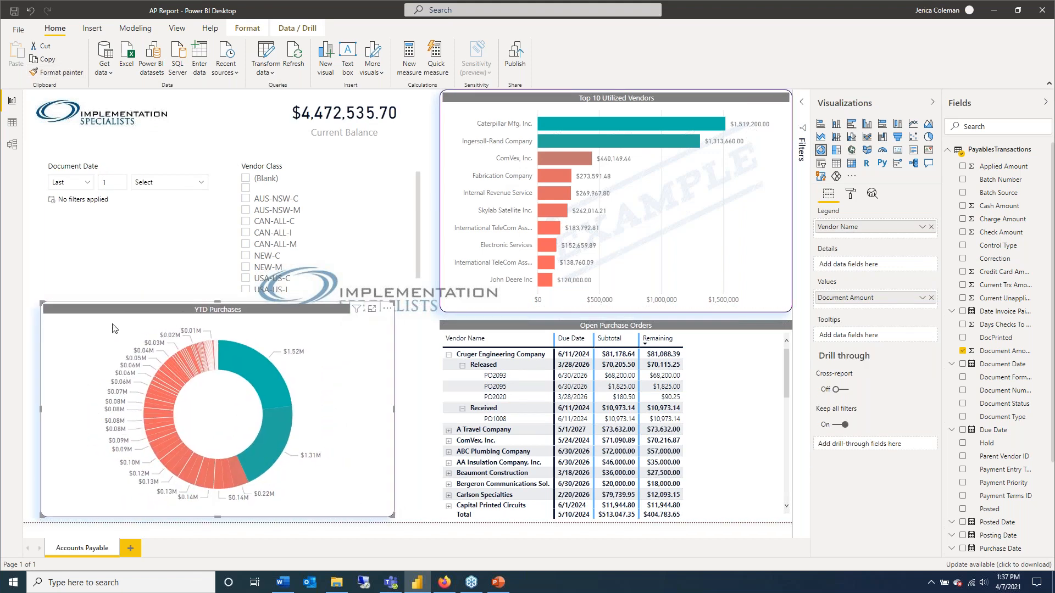
click(409, 433)
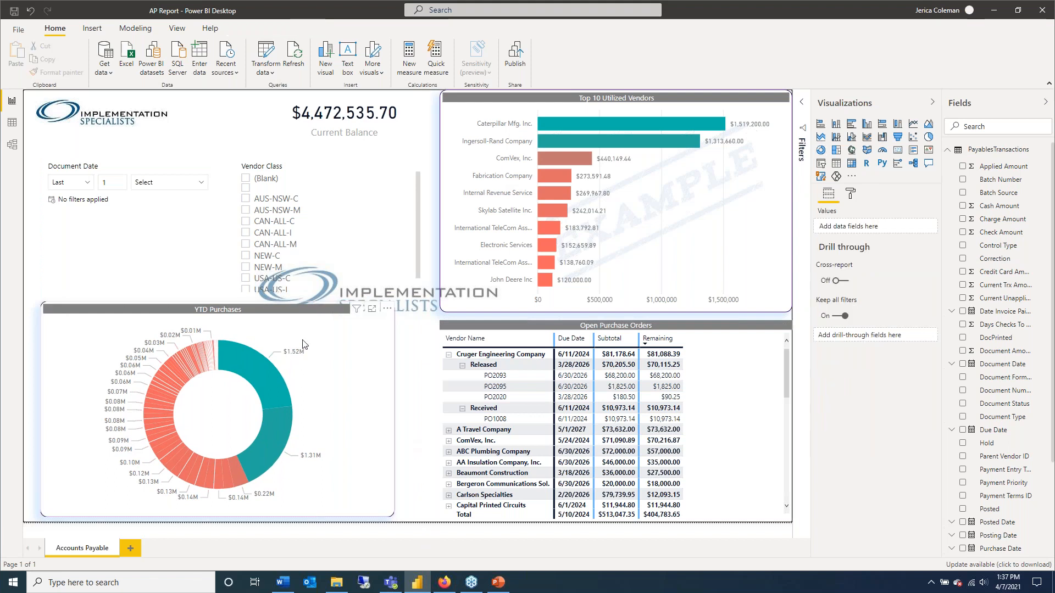
click(270, 315)
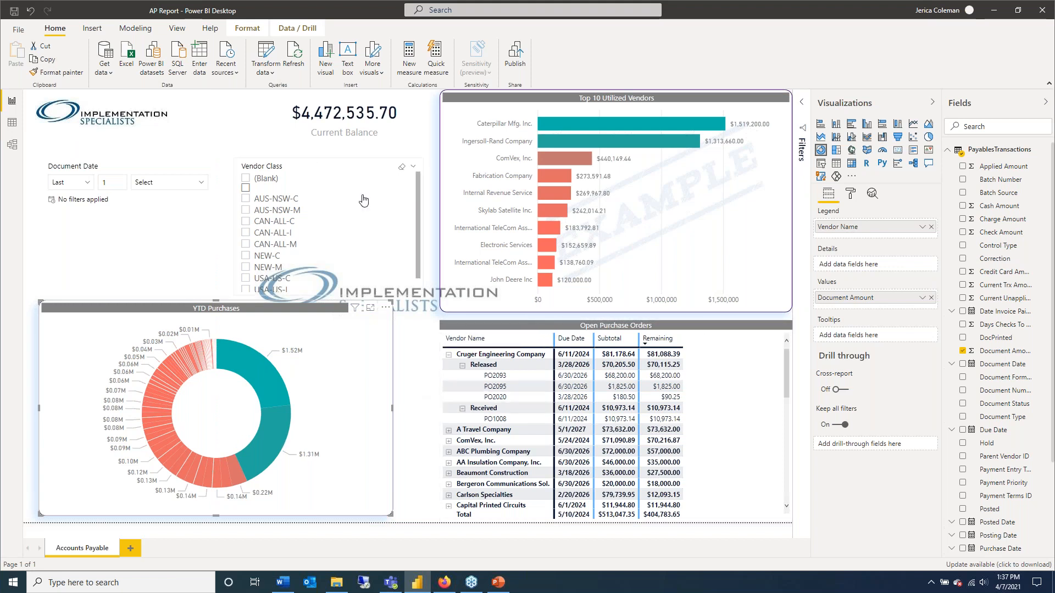
- Move the Vendor Class slicer up toward the Current Balance card and shrink its width and height
click(351, 183)
drag(349, 179, 351, 179)
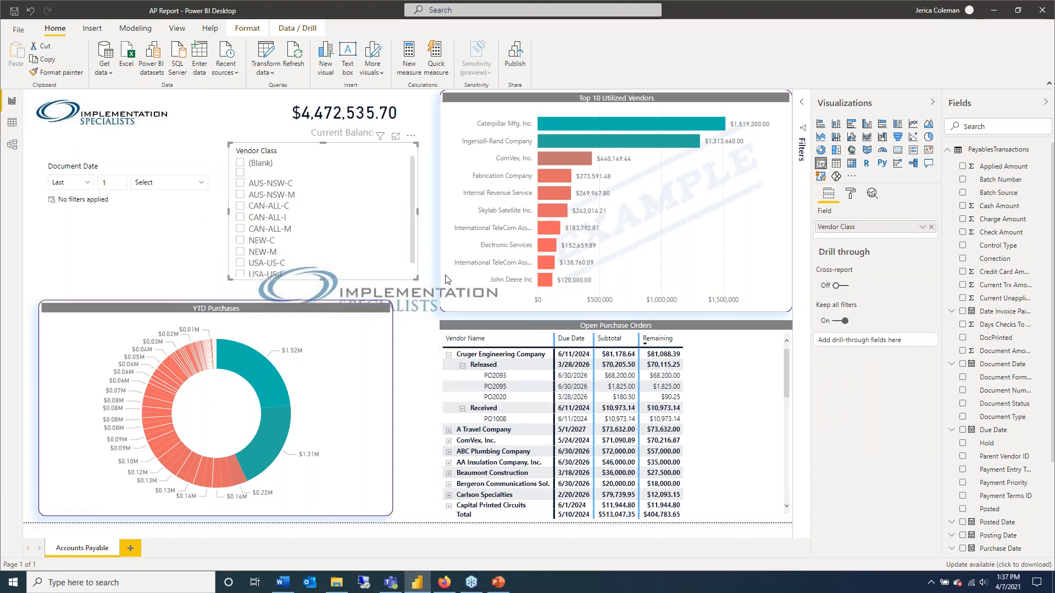
drag(413, 279, 369, 259)
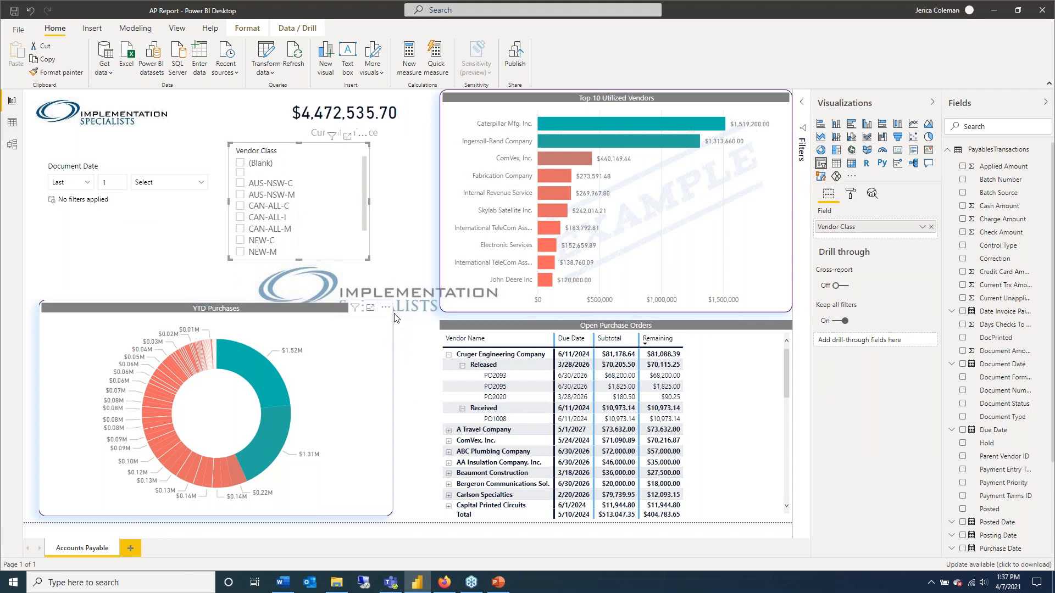
- Shrink the YTD Purchases chart from its upper-right corner and switch to the PowerPoint agenda slide
click(391, 319)
drag(393, 302, 380, 324)
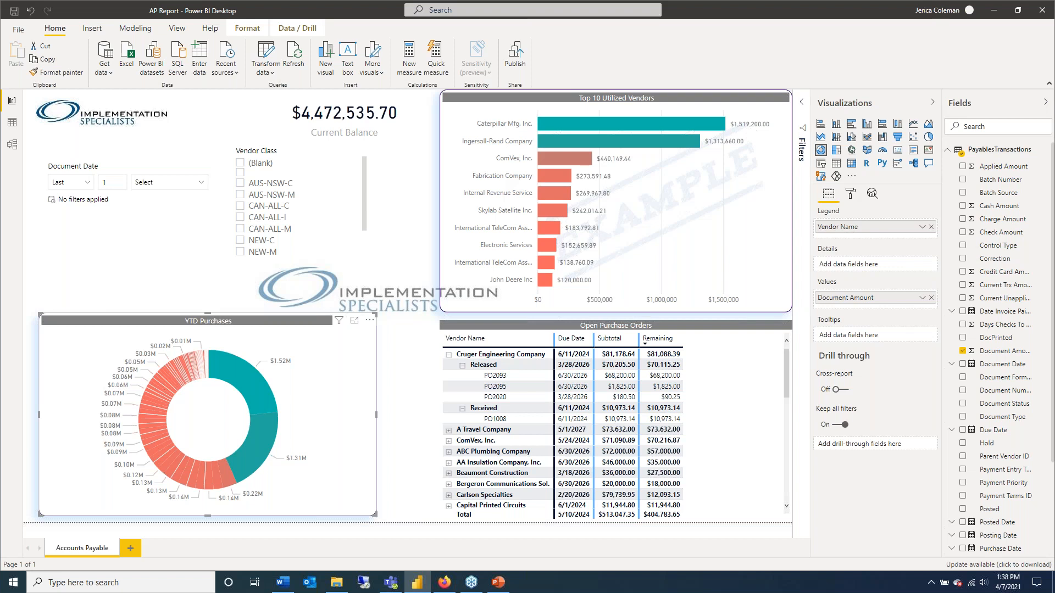
key(alt+Tab)
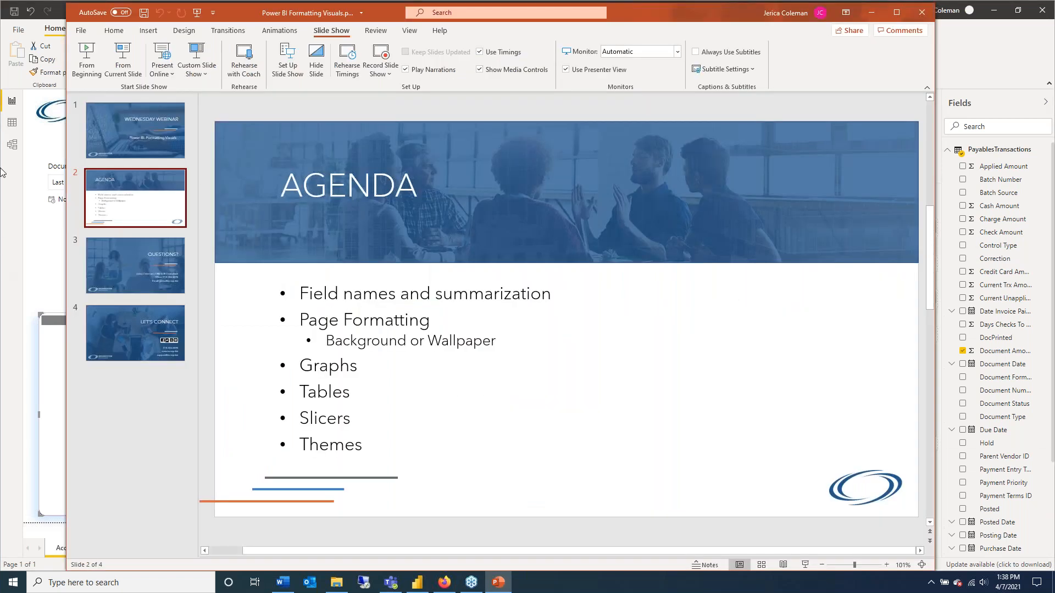